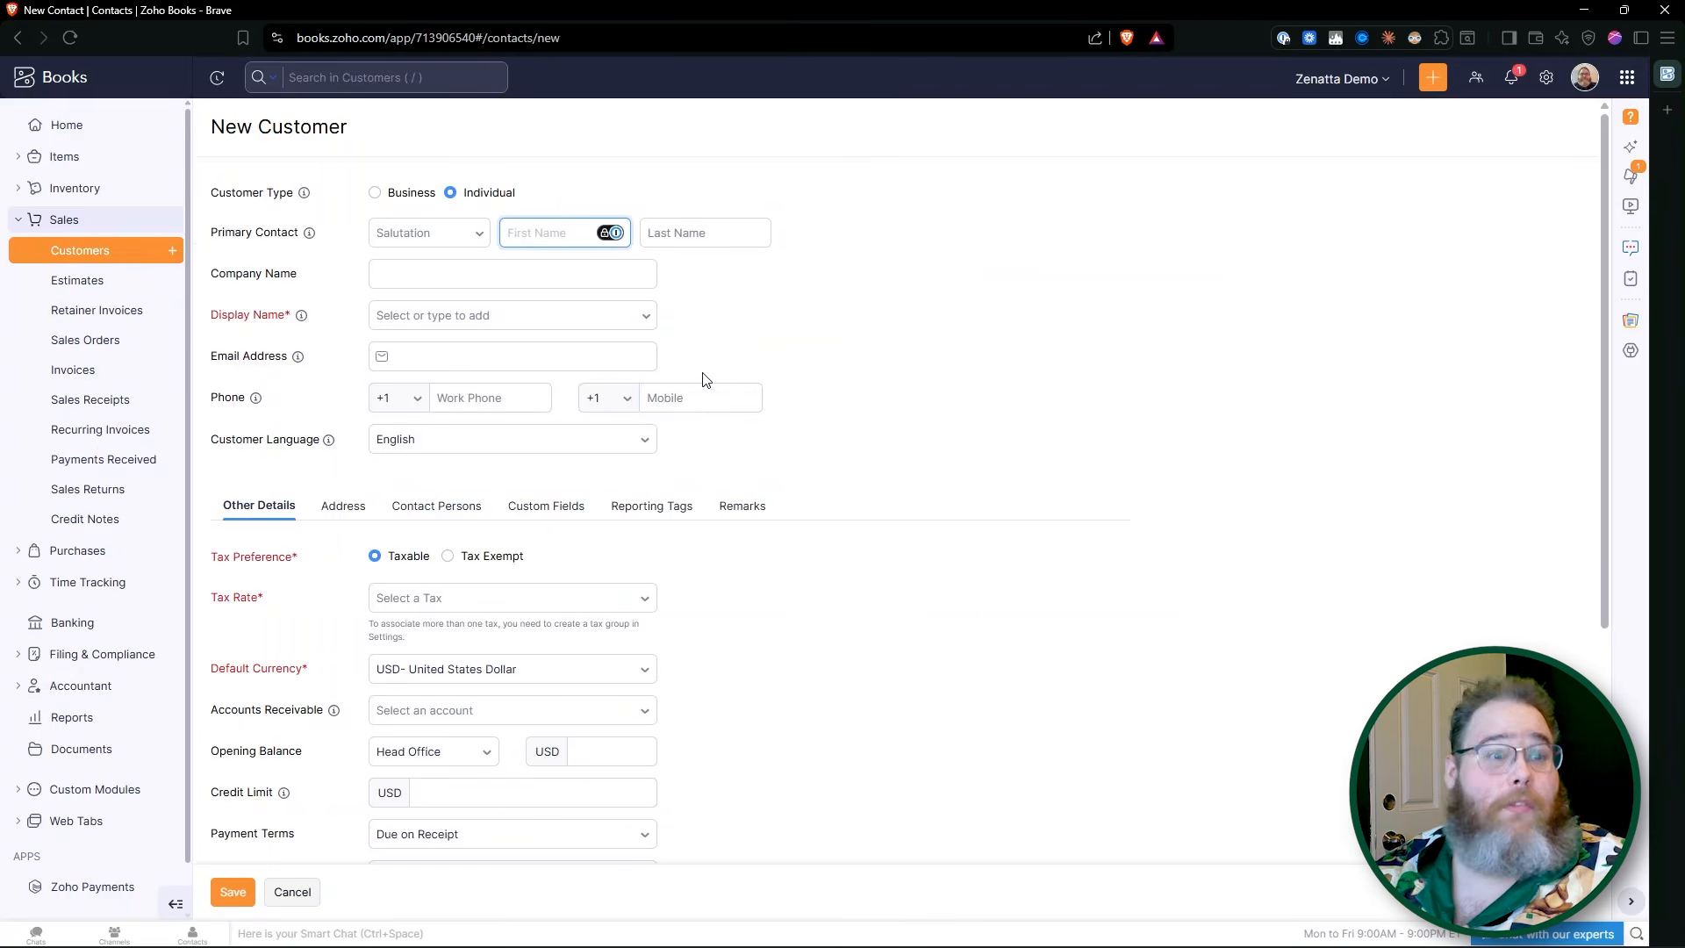
Step: Mark the new customer as tax exempt, with exemption reason NON-PROFIT ORGANIZATION and tax authority Illinois Department of Revenue
scroll(1014, 494, down, 1)
scroll(1013, 497, down, 1)
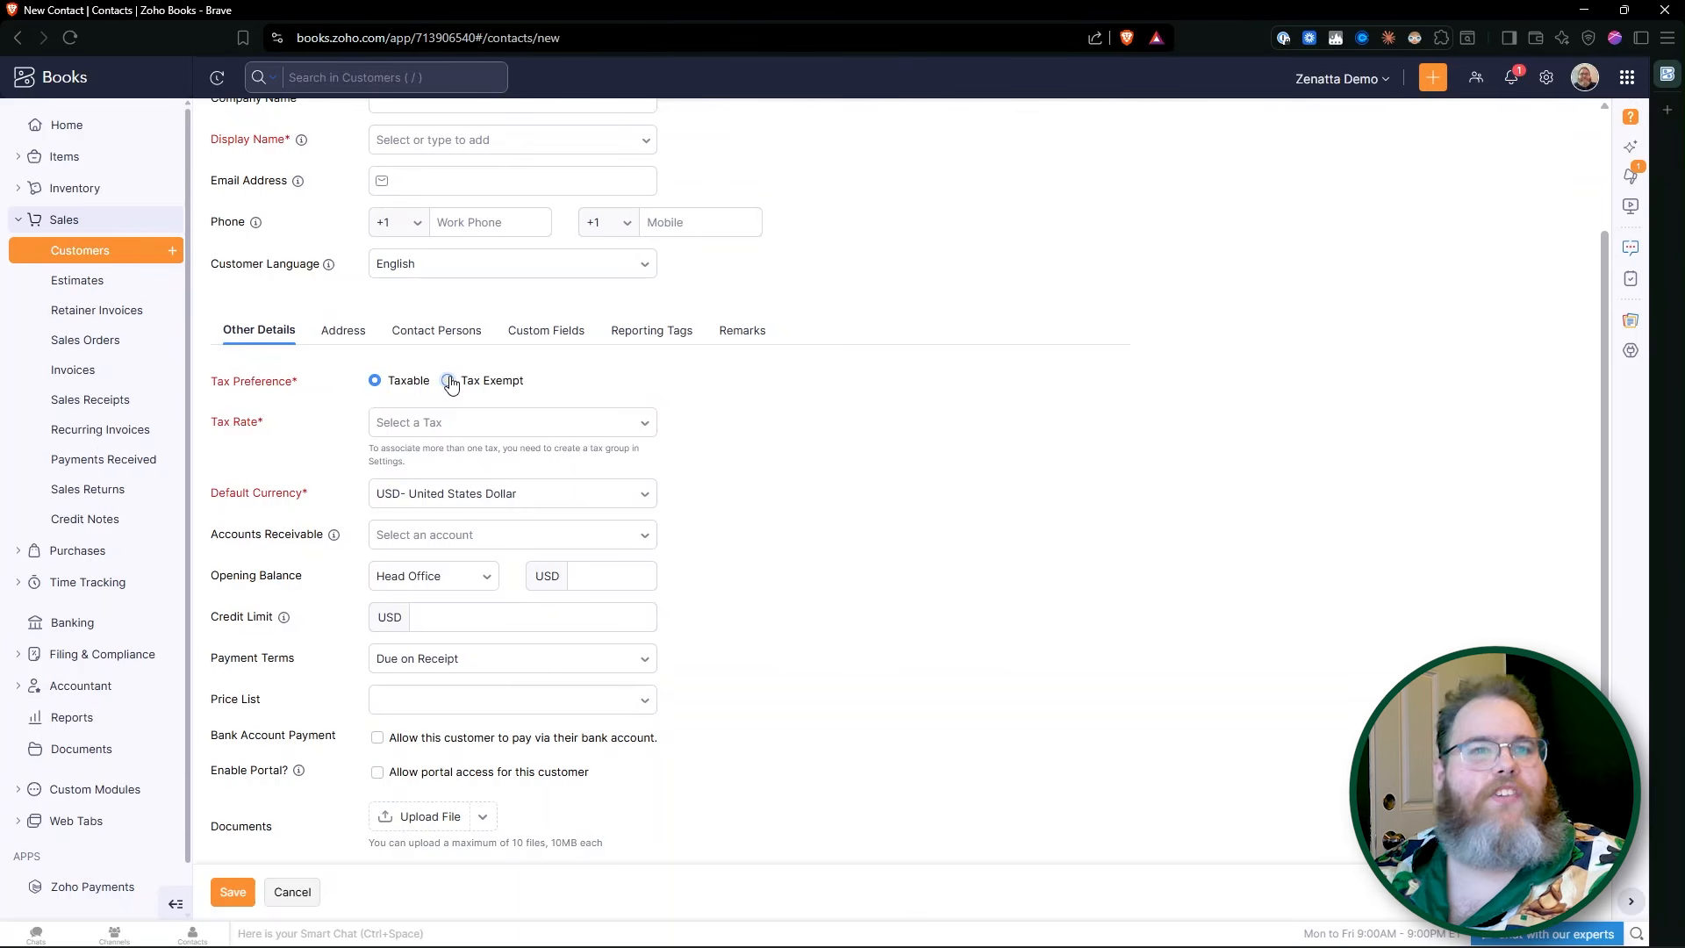
click(449, 381)
click(476, 422)
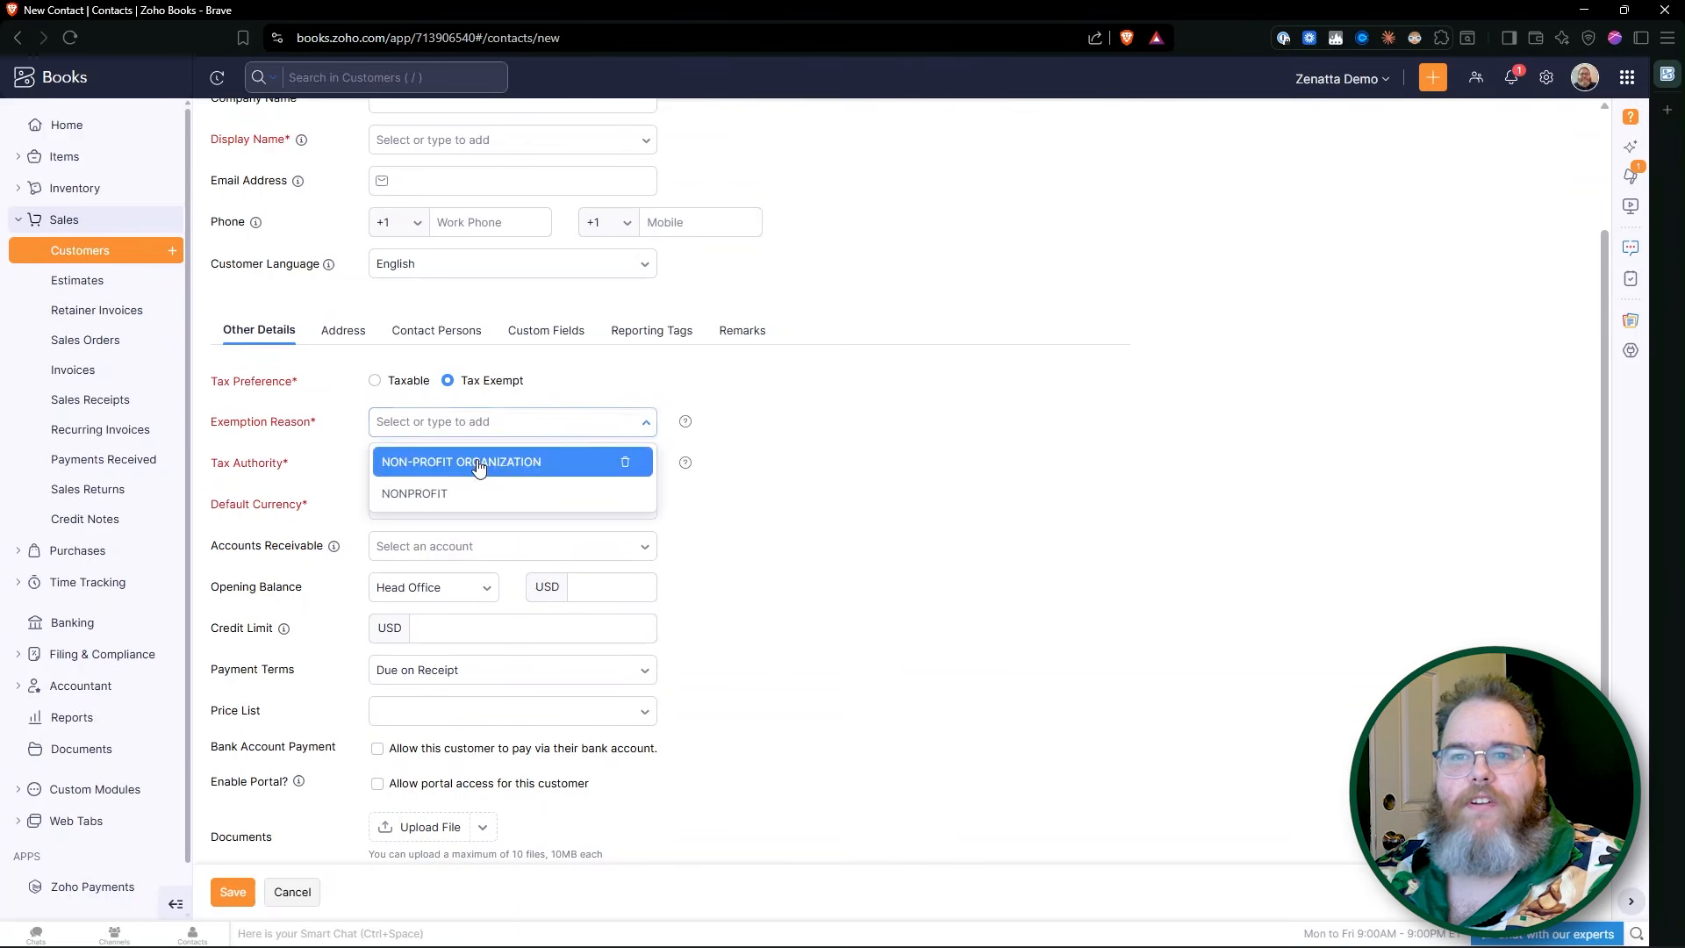
click(479, 463)
click(436, 463)
click(450, 498)
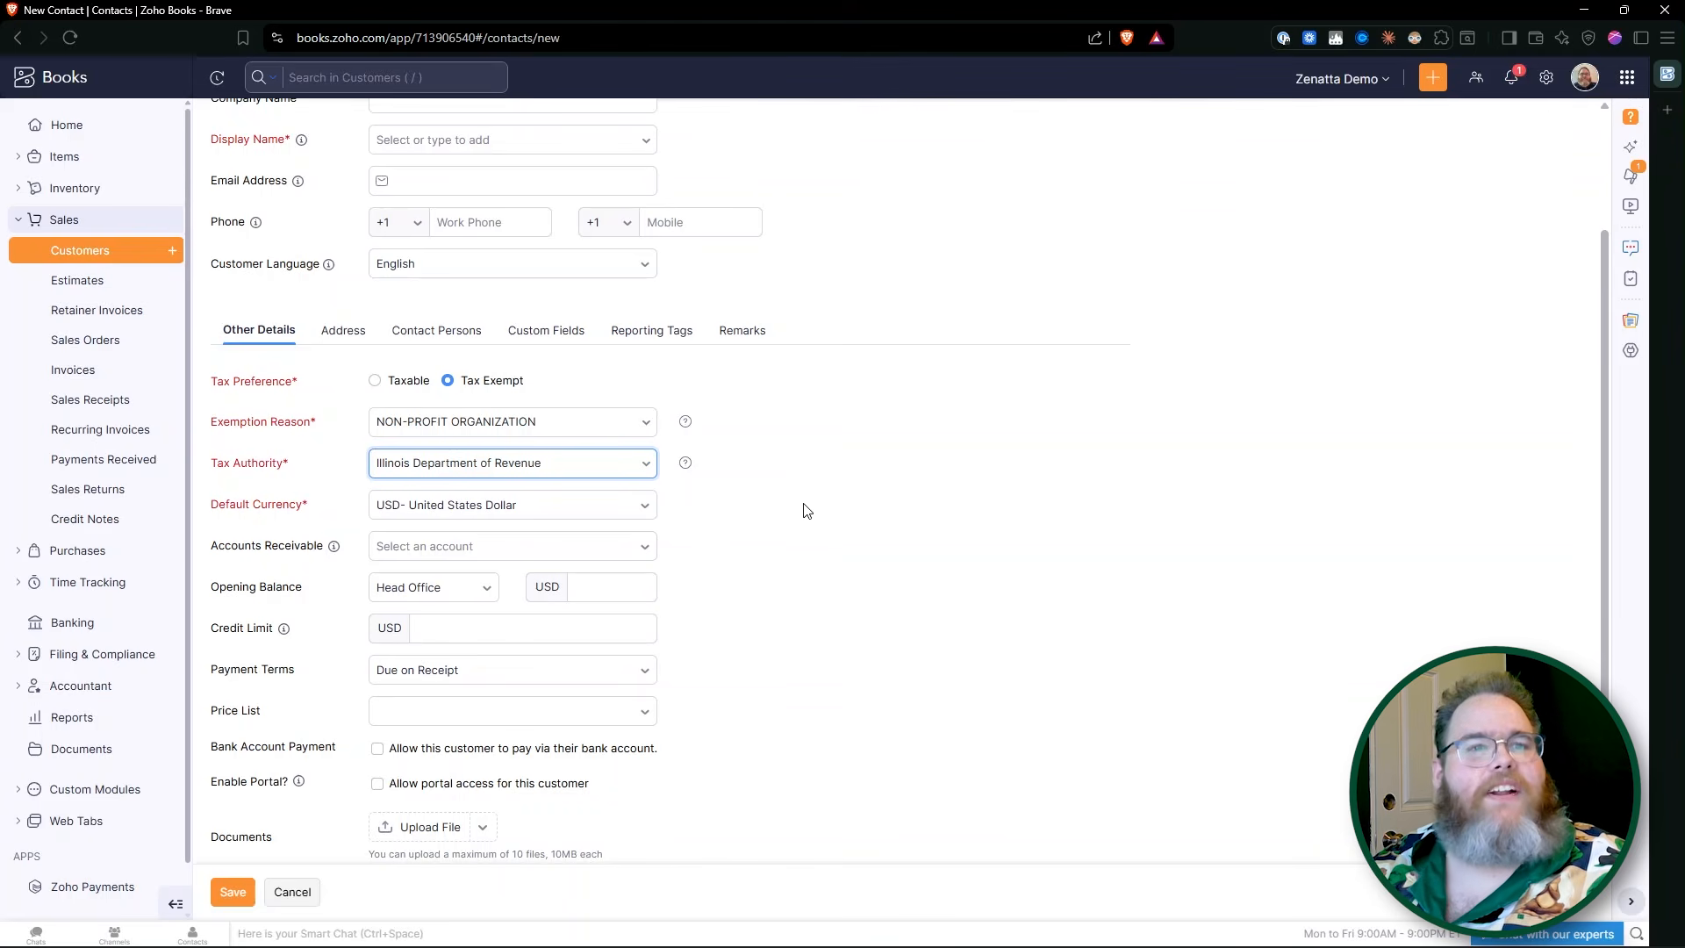
Step: Examine the new customer's remaining details, especially the opening balance and credit limit
scroll(805, 511, down, 1)
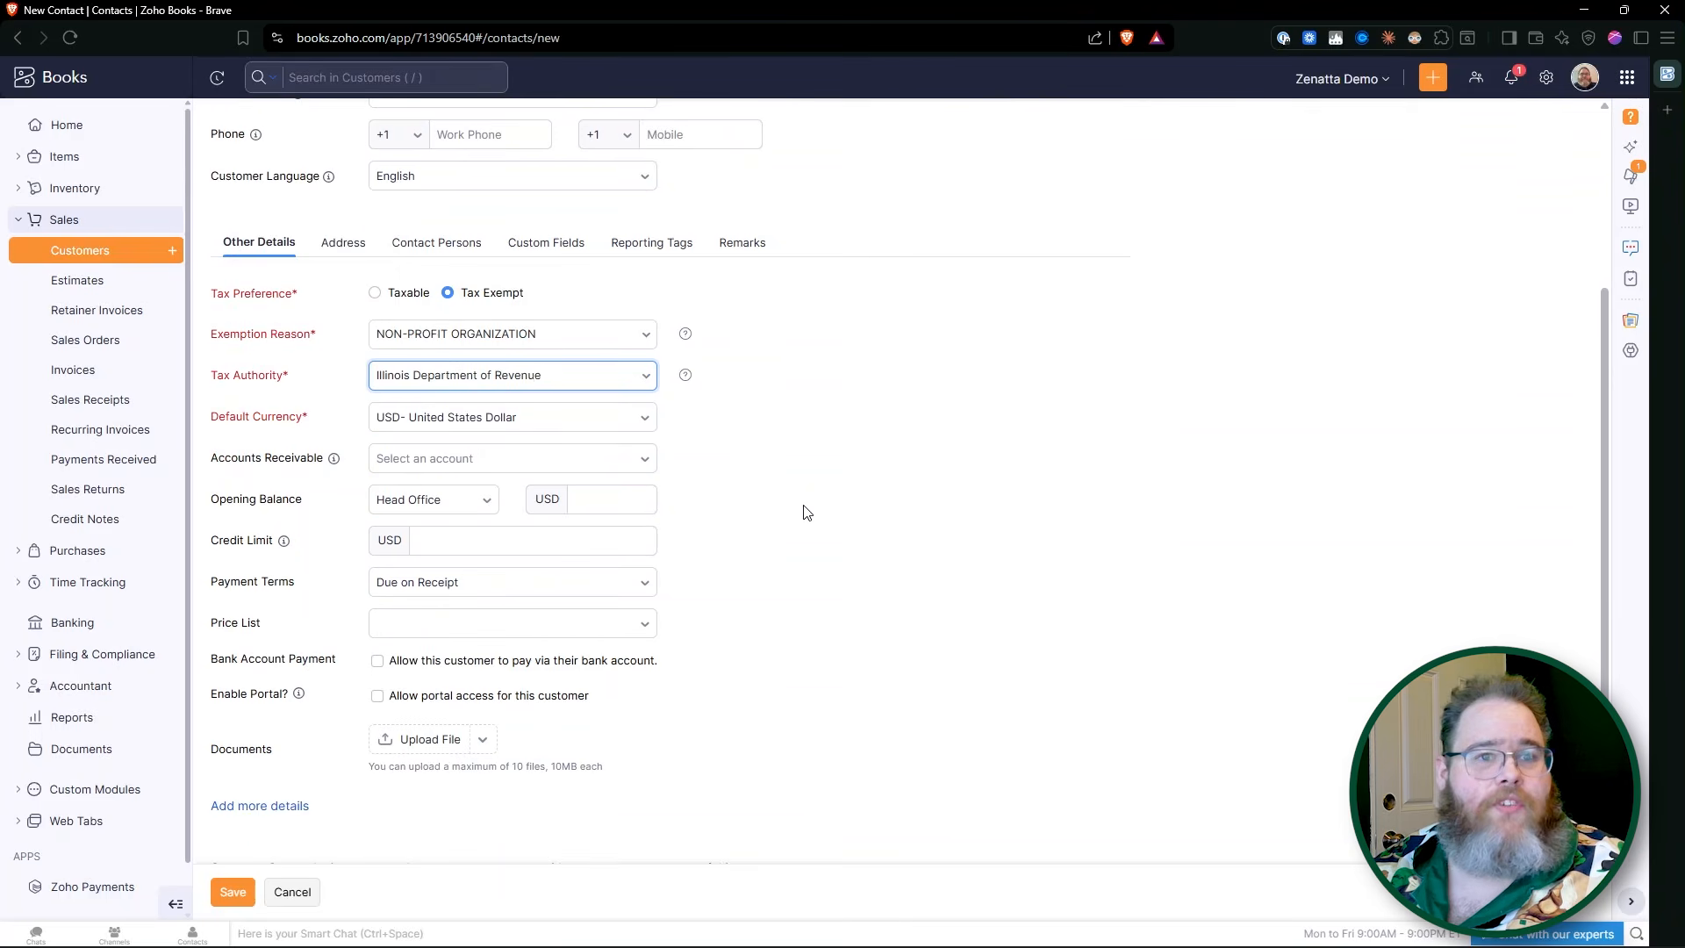
scroll(805, 512, down, 1)
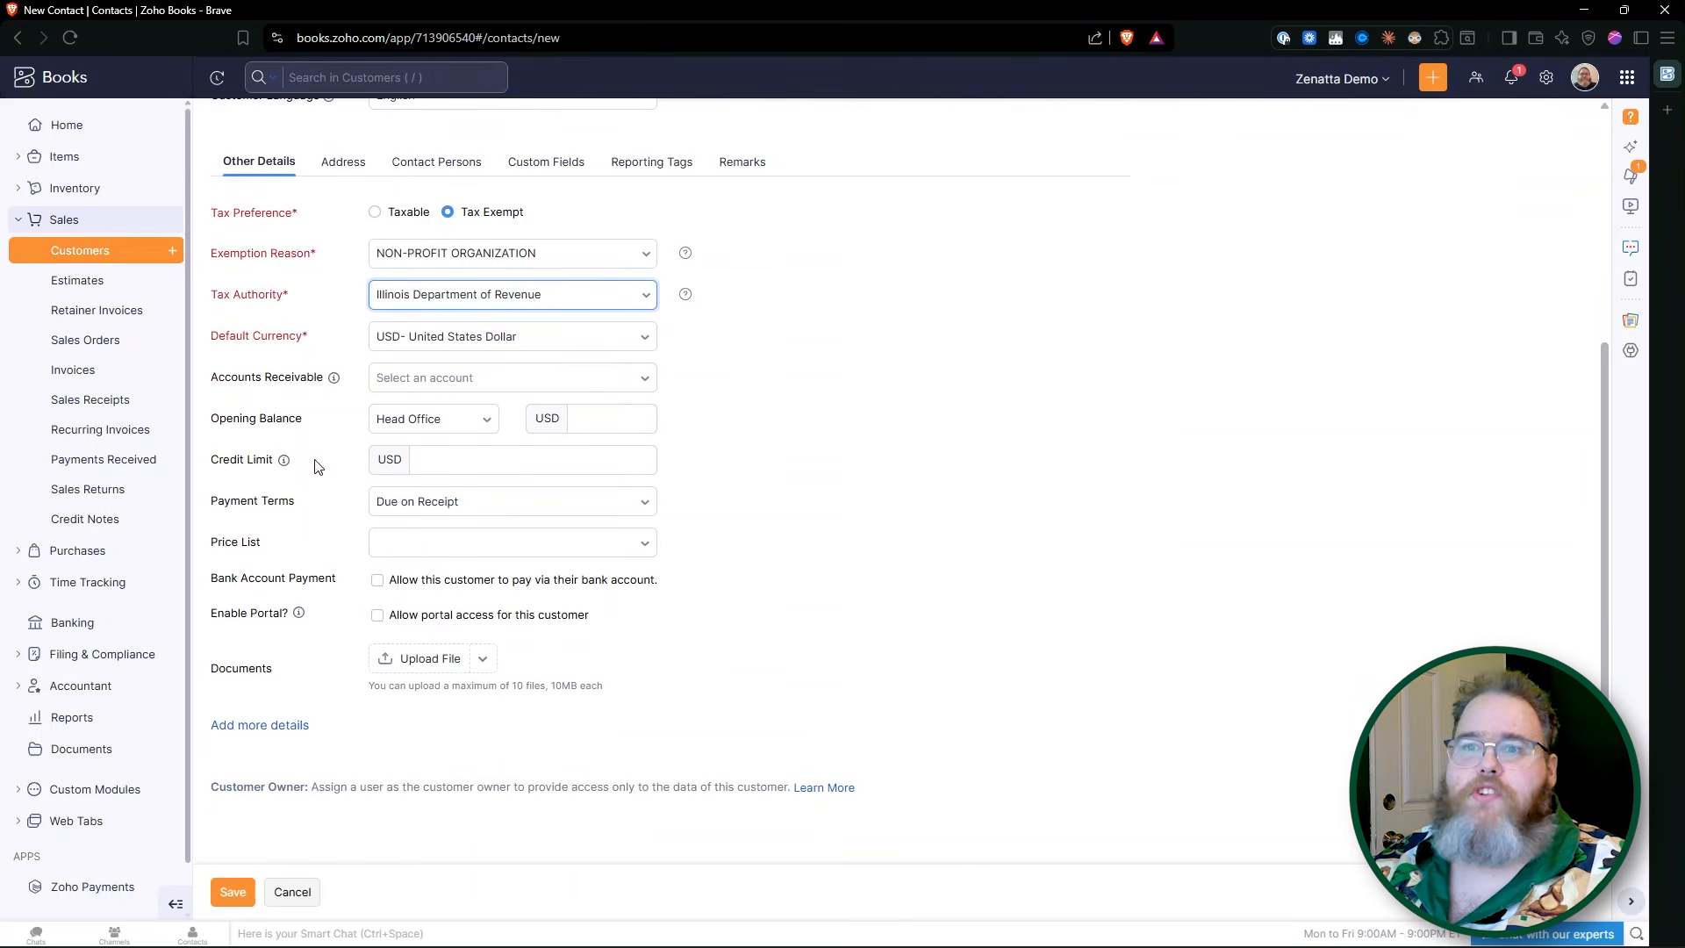
click(219, 419)
drag(219, 419, 309, 436)
click(327, 427)
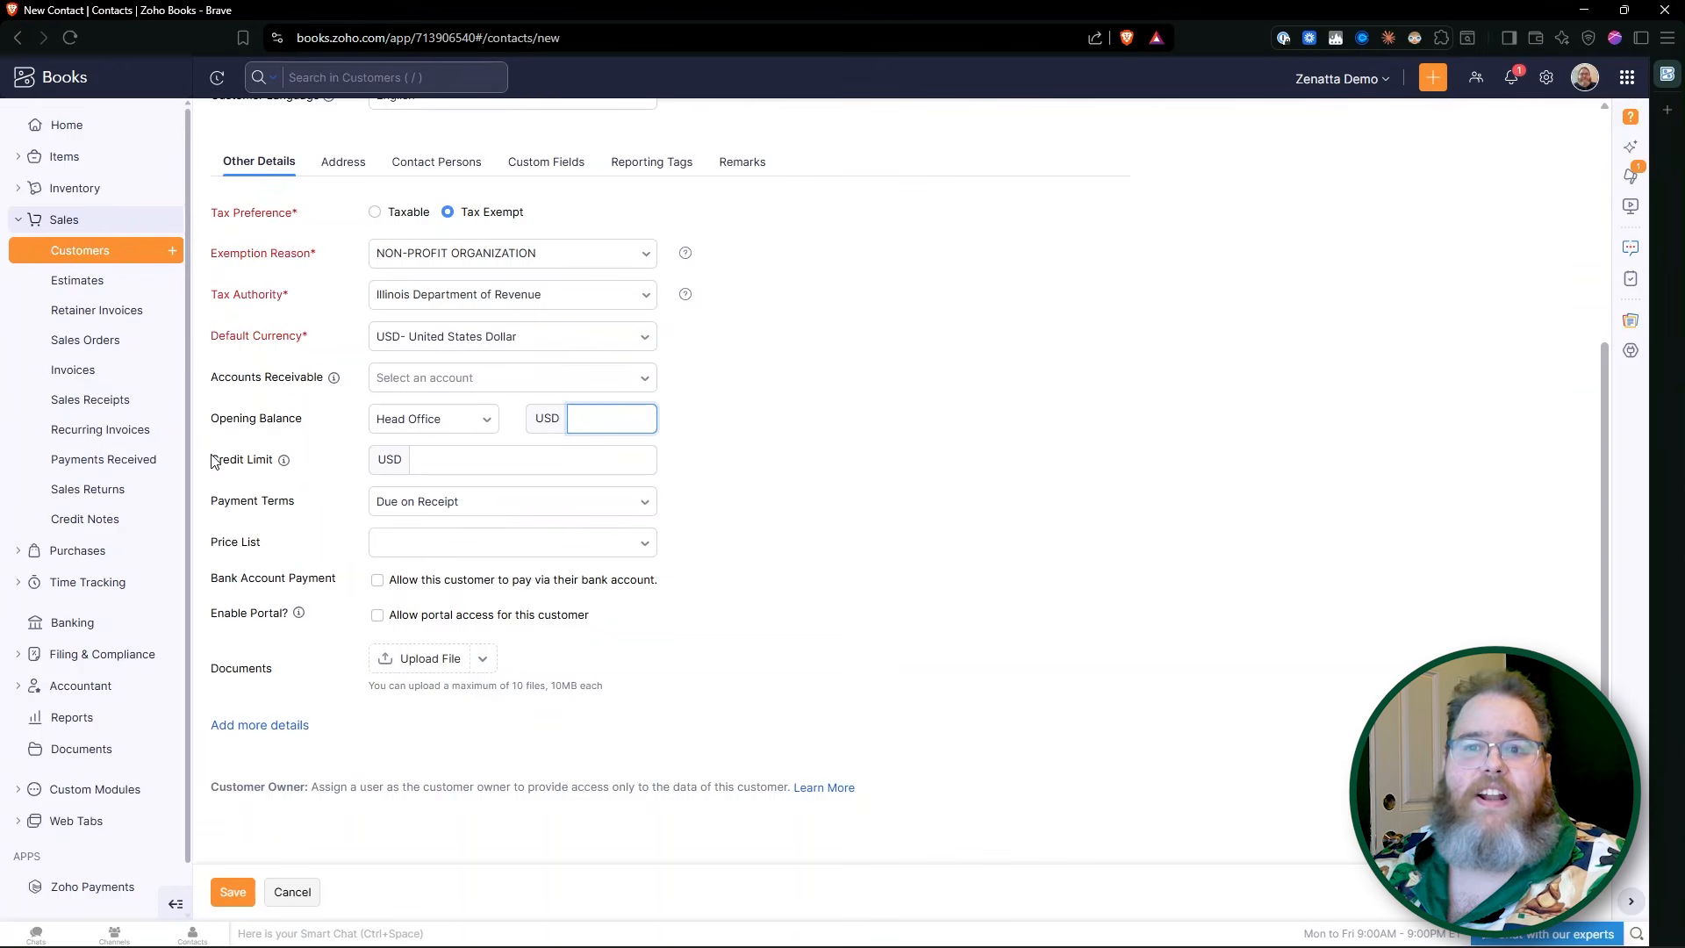
drag(212, 459, 303, 493)
click(311, 469)
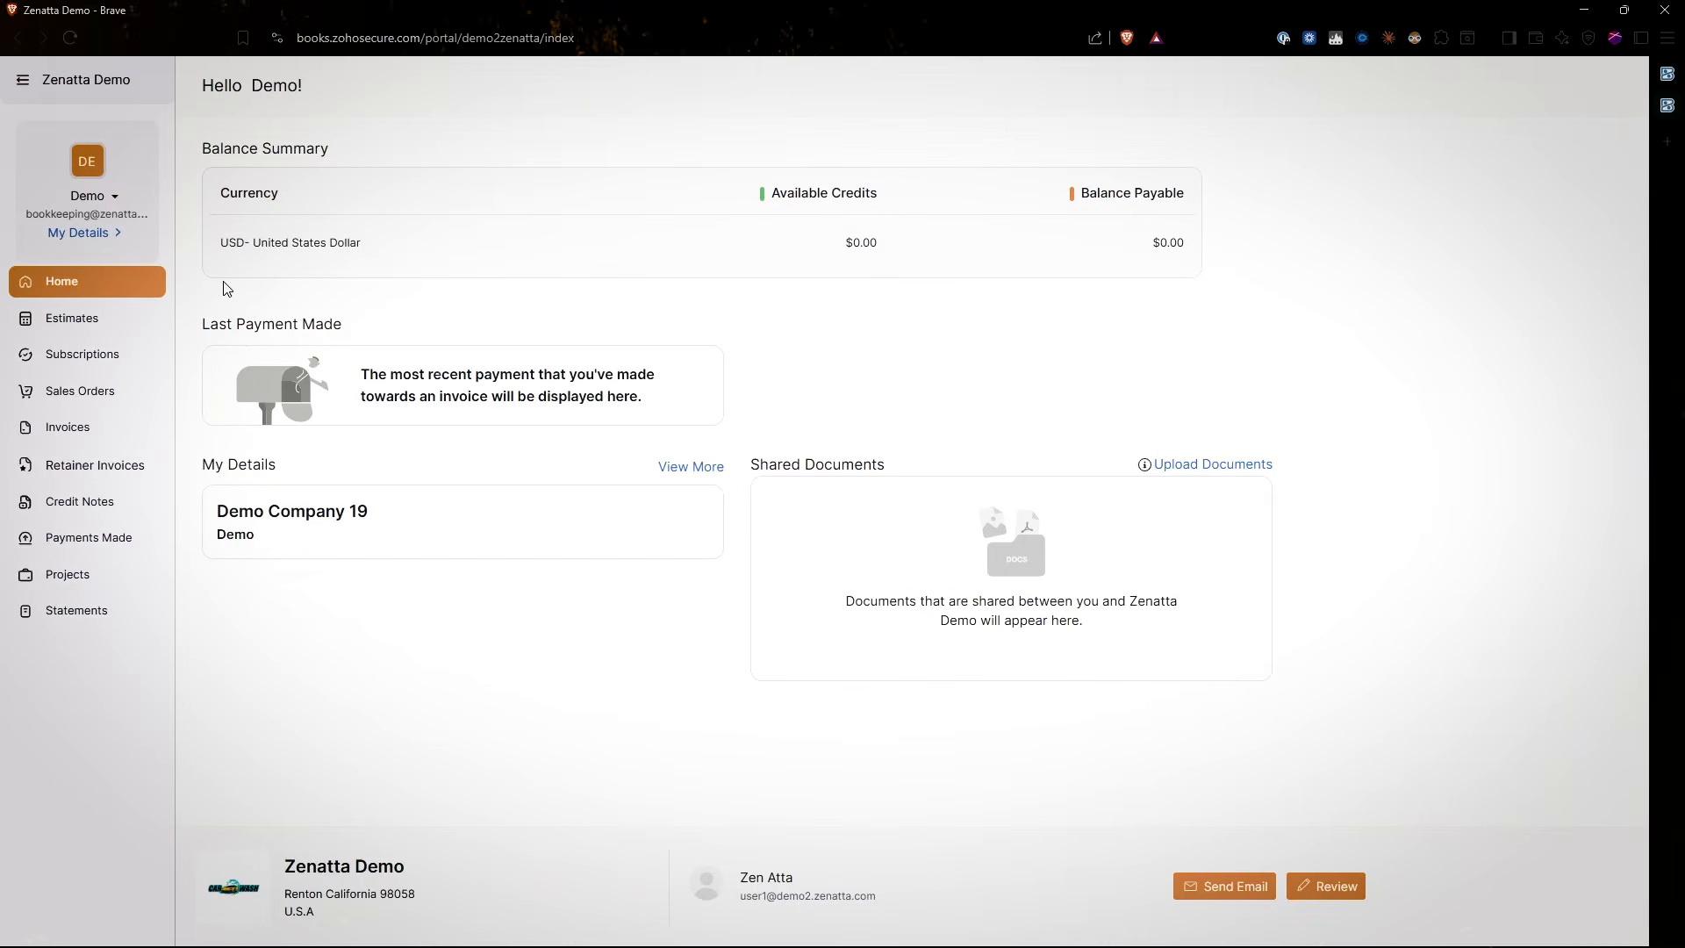
Step: Look through the customer portal's estimates, subscriptions, invoices, retainer invoices and payments made
click(99, 320)
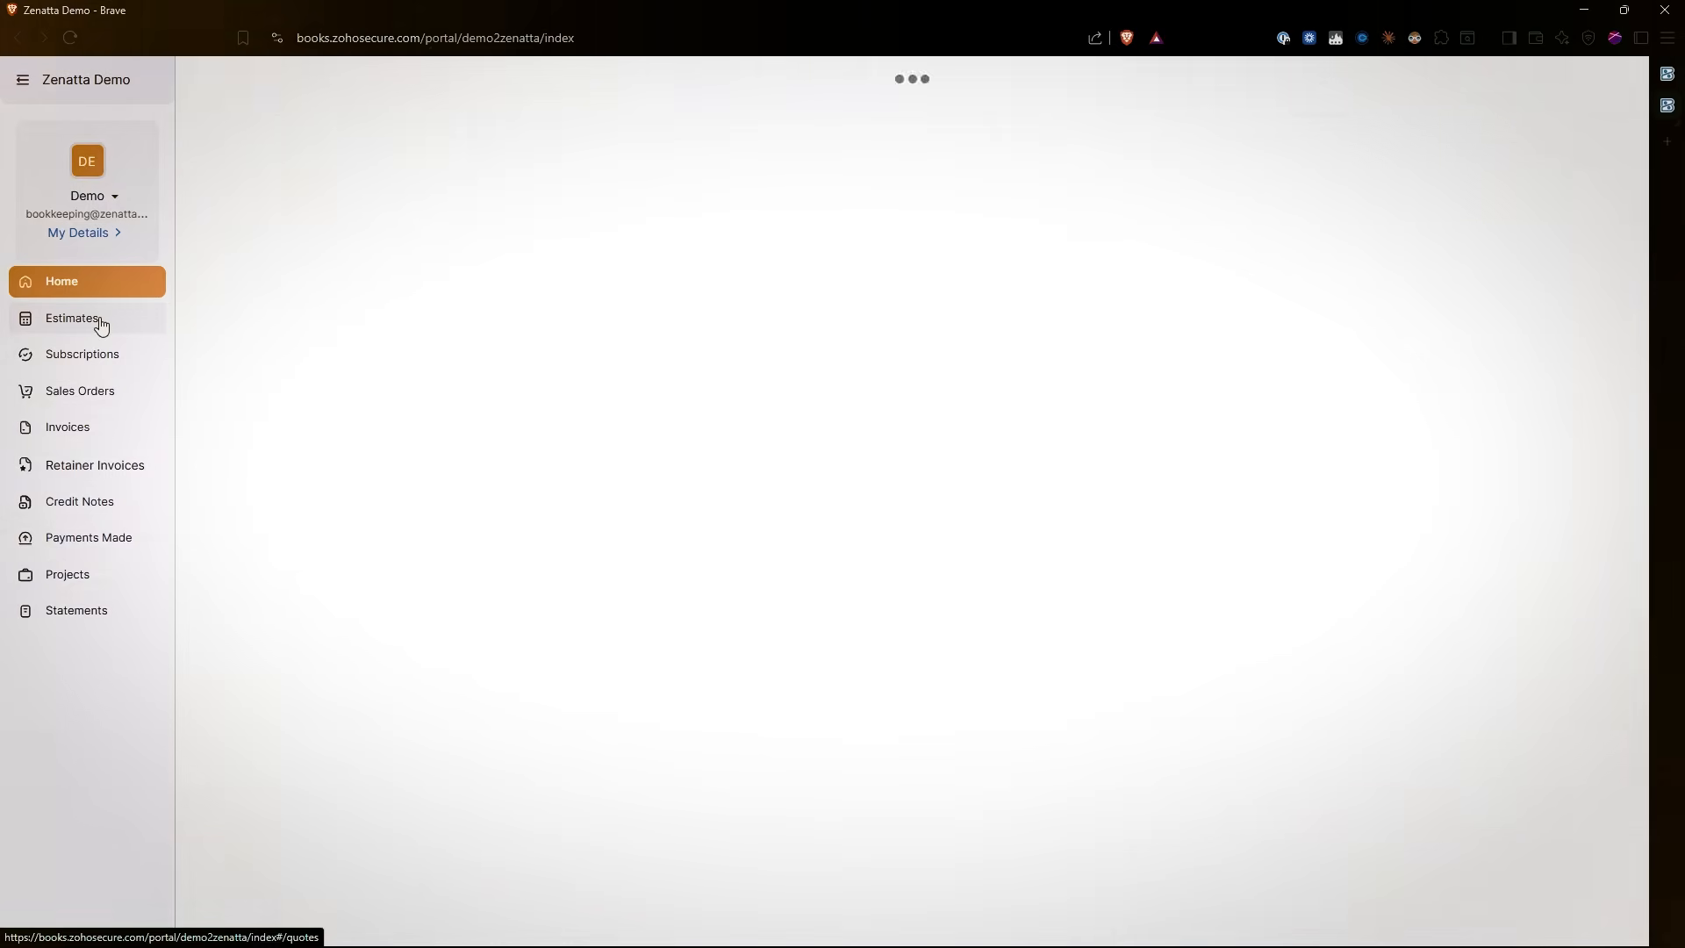
click(104, 357)
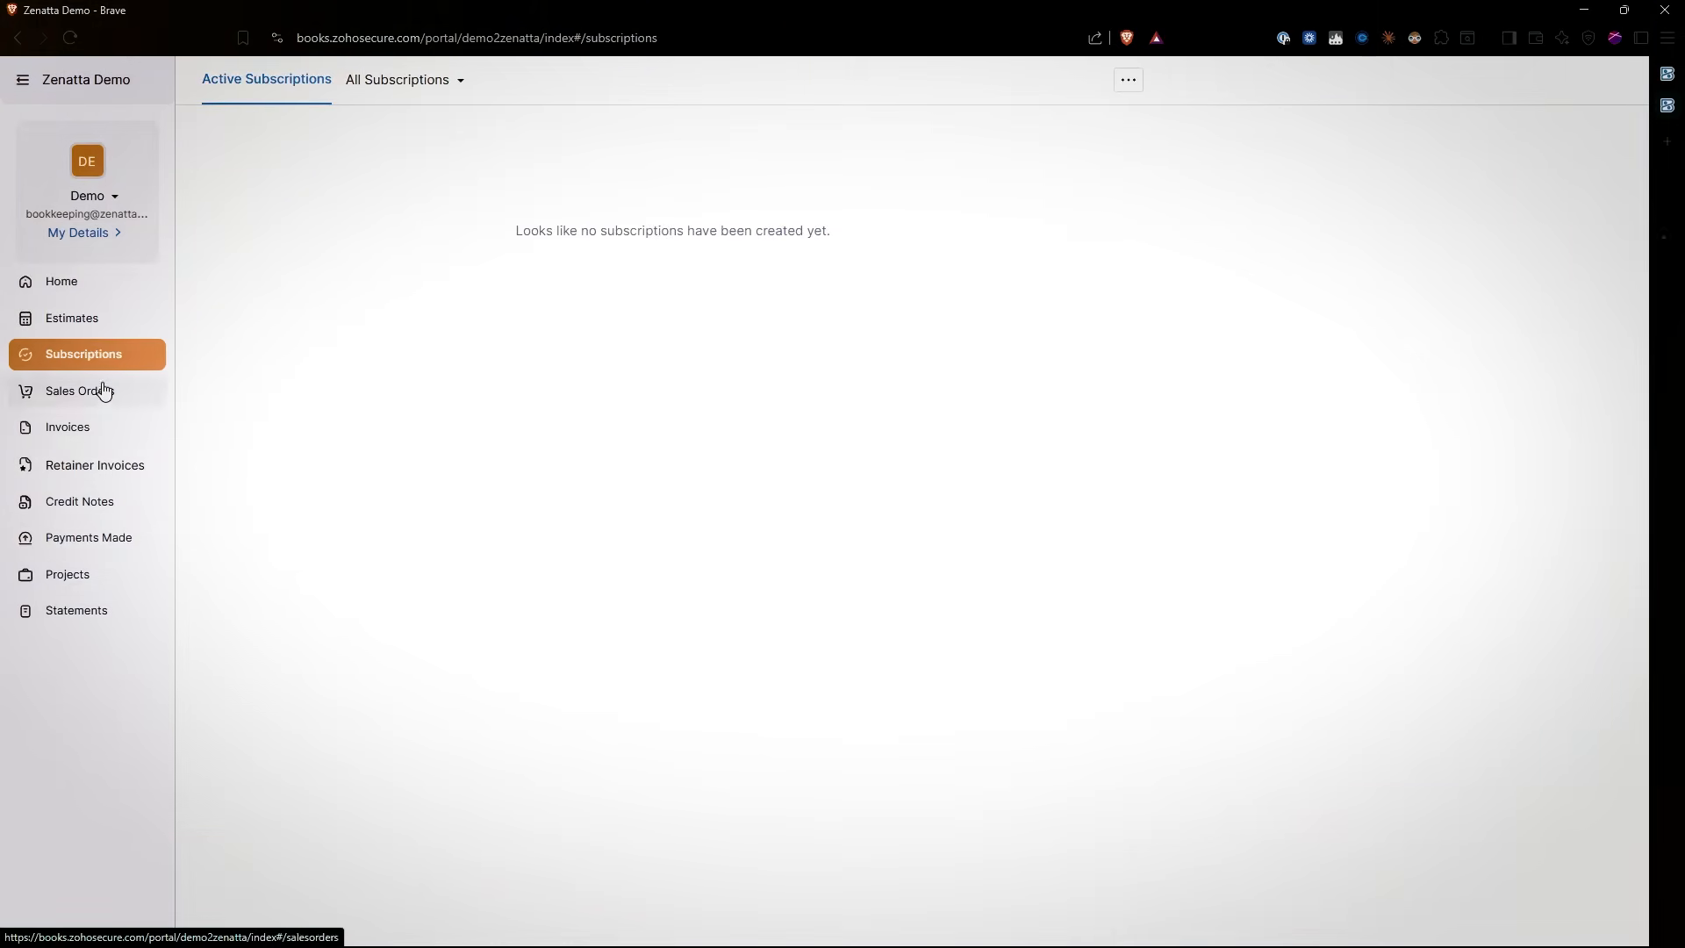
click(95, 431)
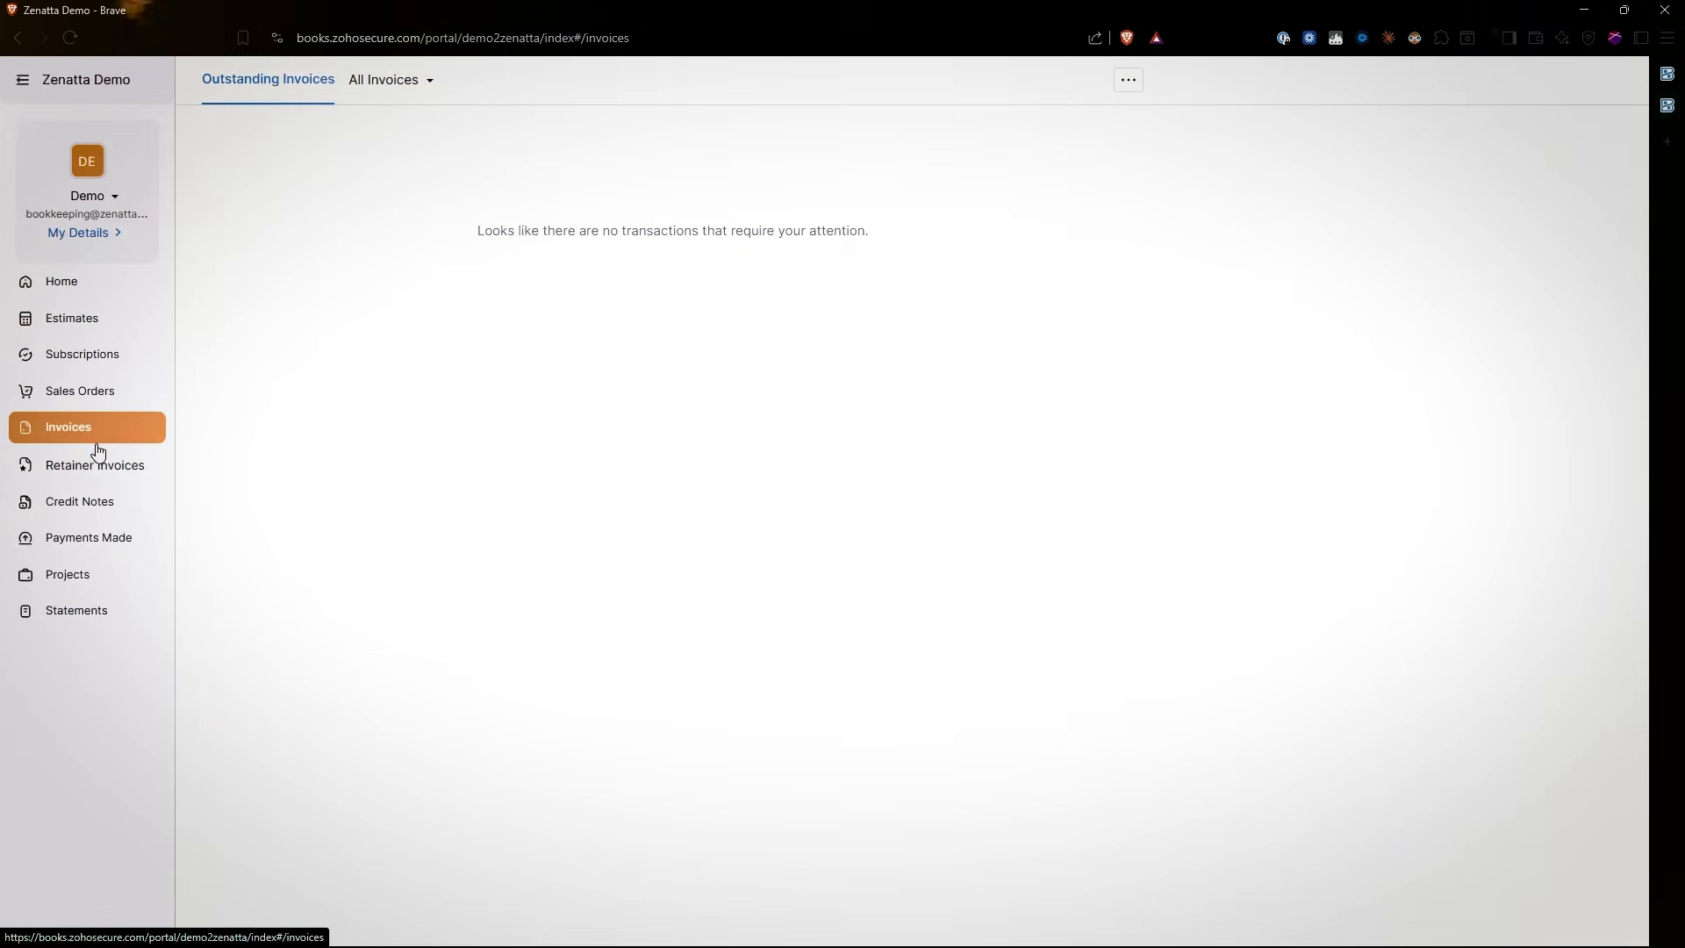
click(98, 475)
click(92, 537)
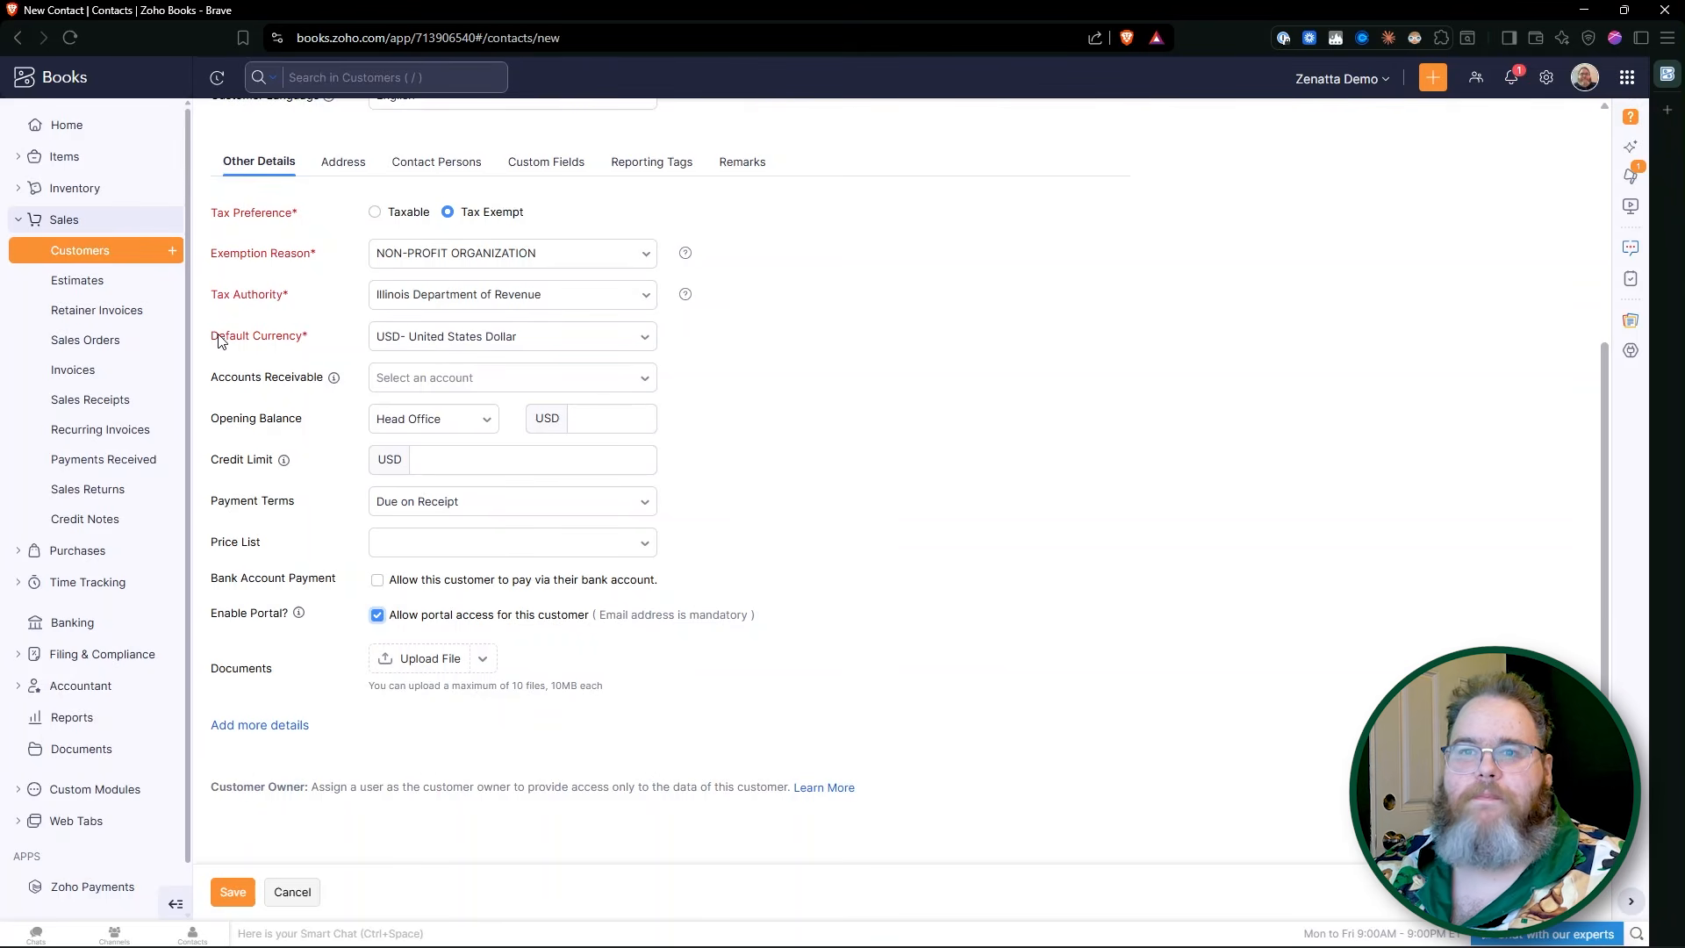
Step: Leave the customer form for the invoices list, discarding the unsaved changes, and start a new invoice
drag(218, 337, 325, 344)
click(323, 349)
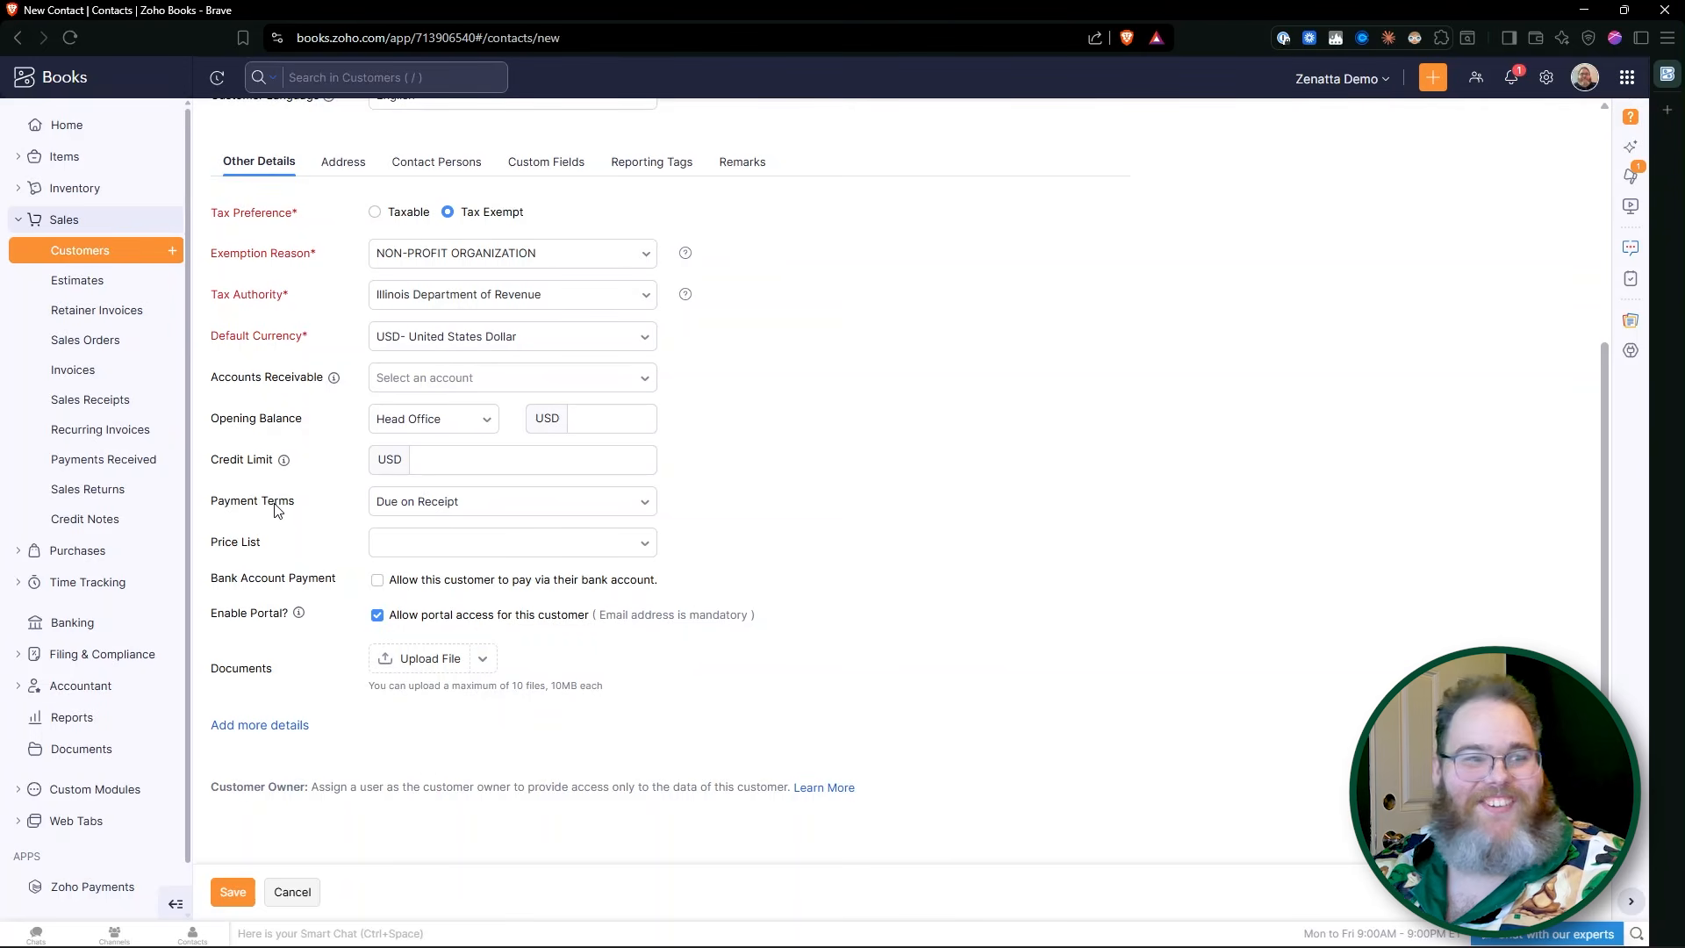
click(93, 372)
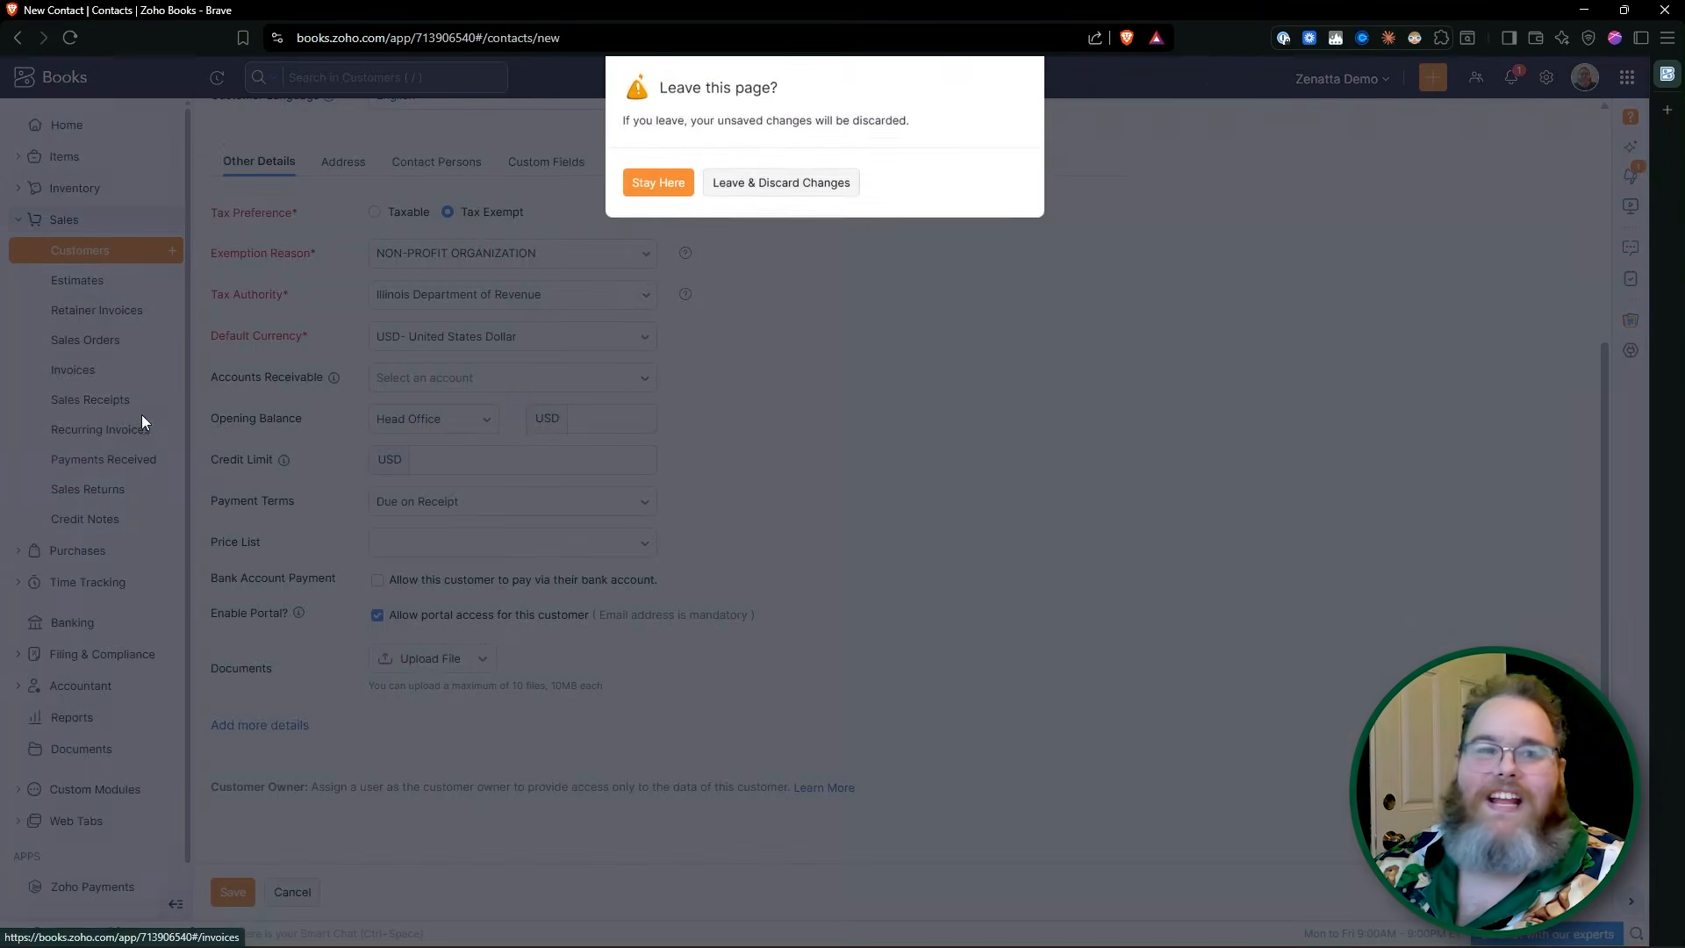
click(783, 186)
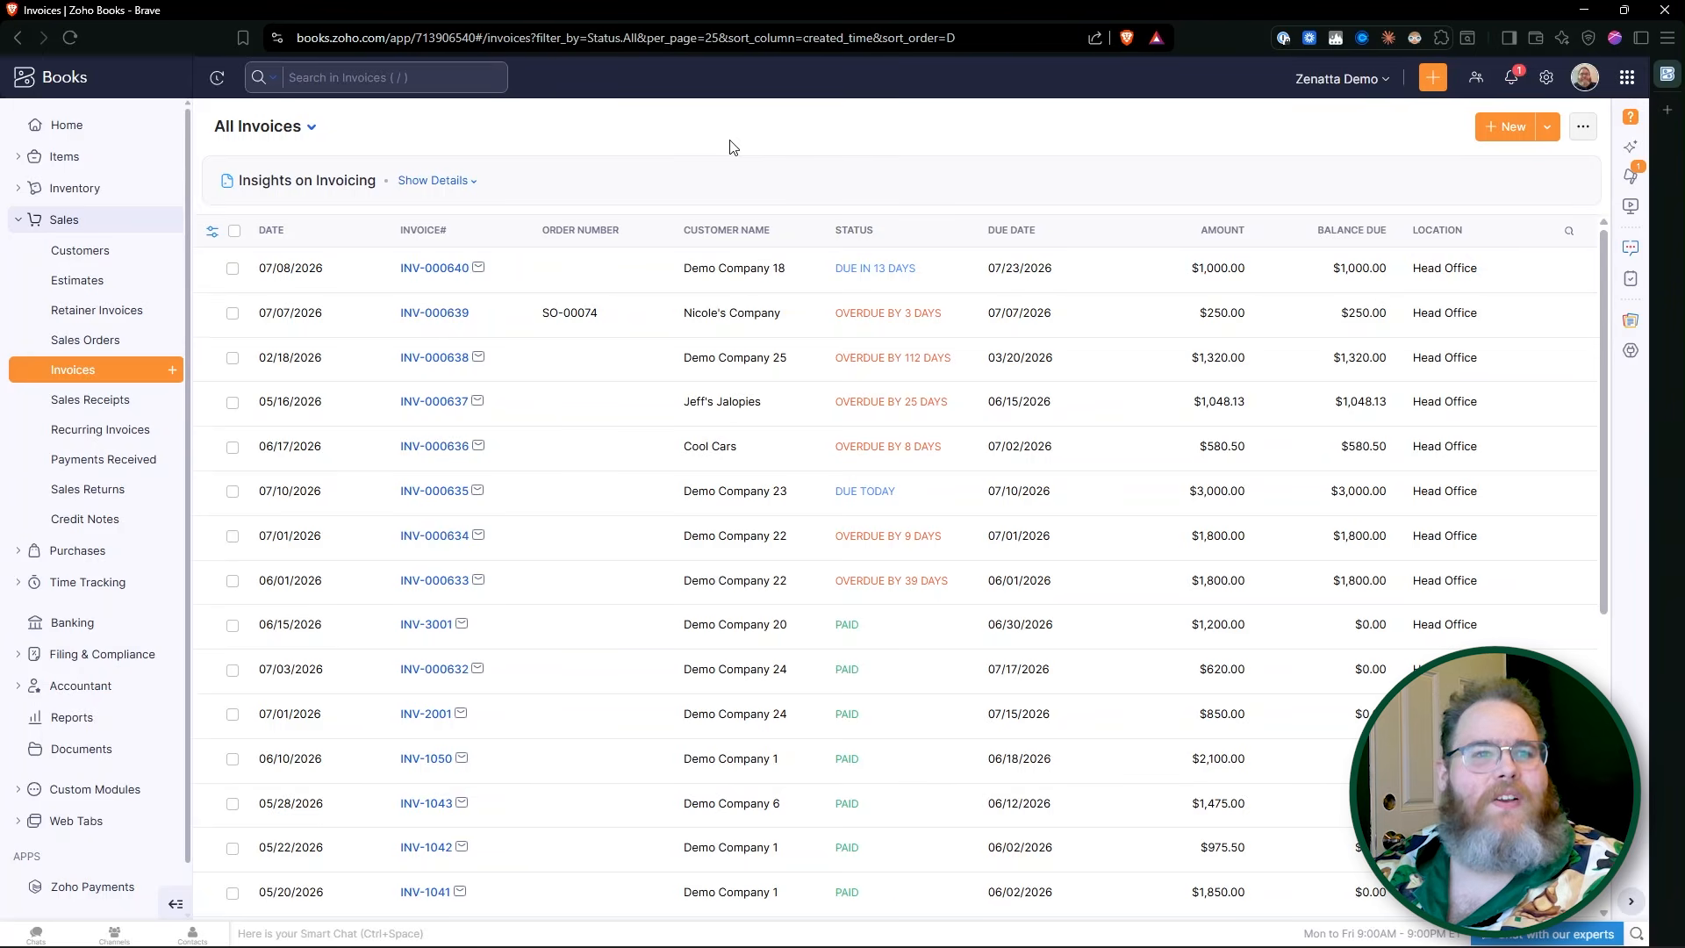
click(1503, 128)
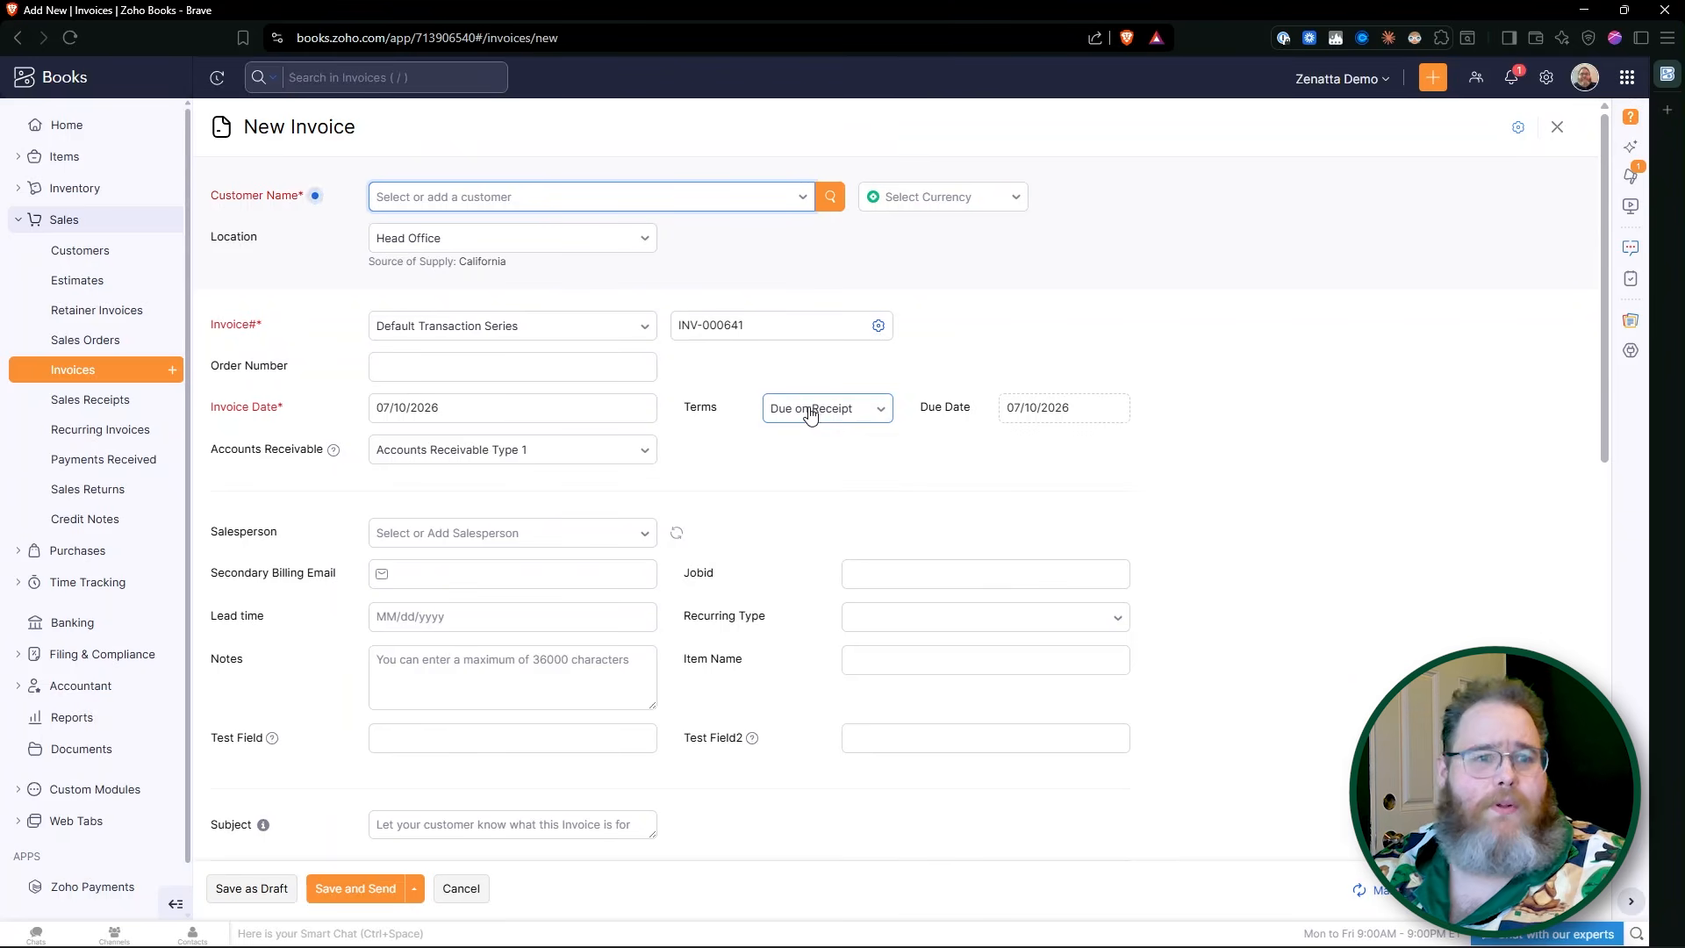
Step: Examine the new invoice's terms, subject and item table, along with its shipping charges and adjustment fields
scroll(489, 487, down, 1)
scroll(487, 483, down, 2)
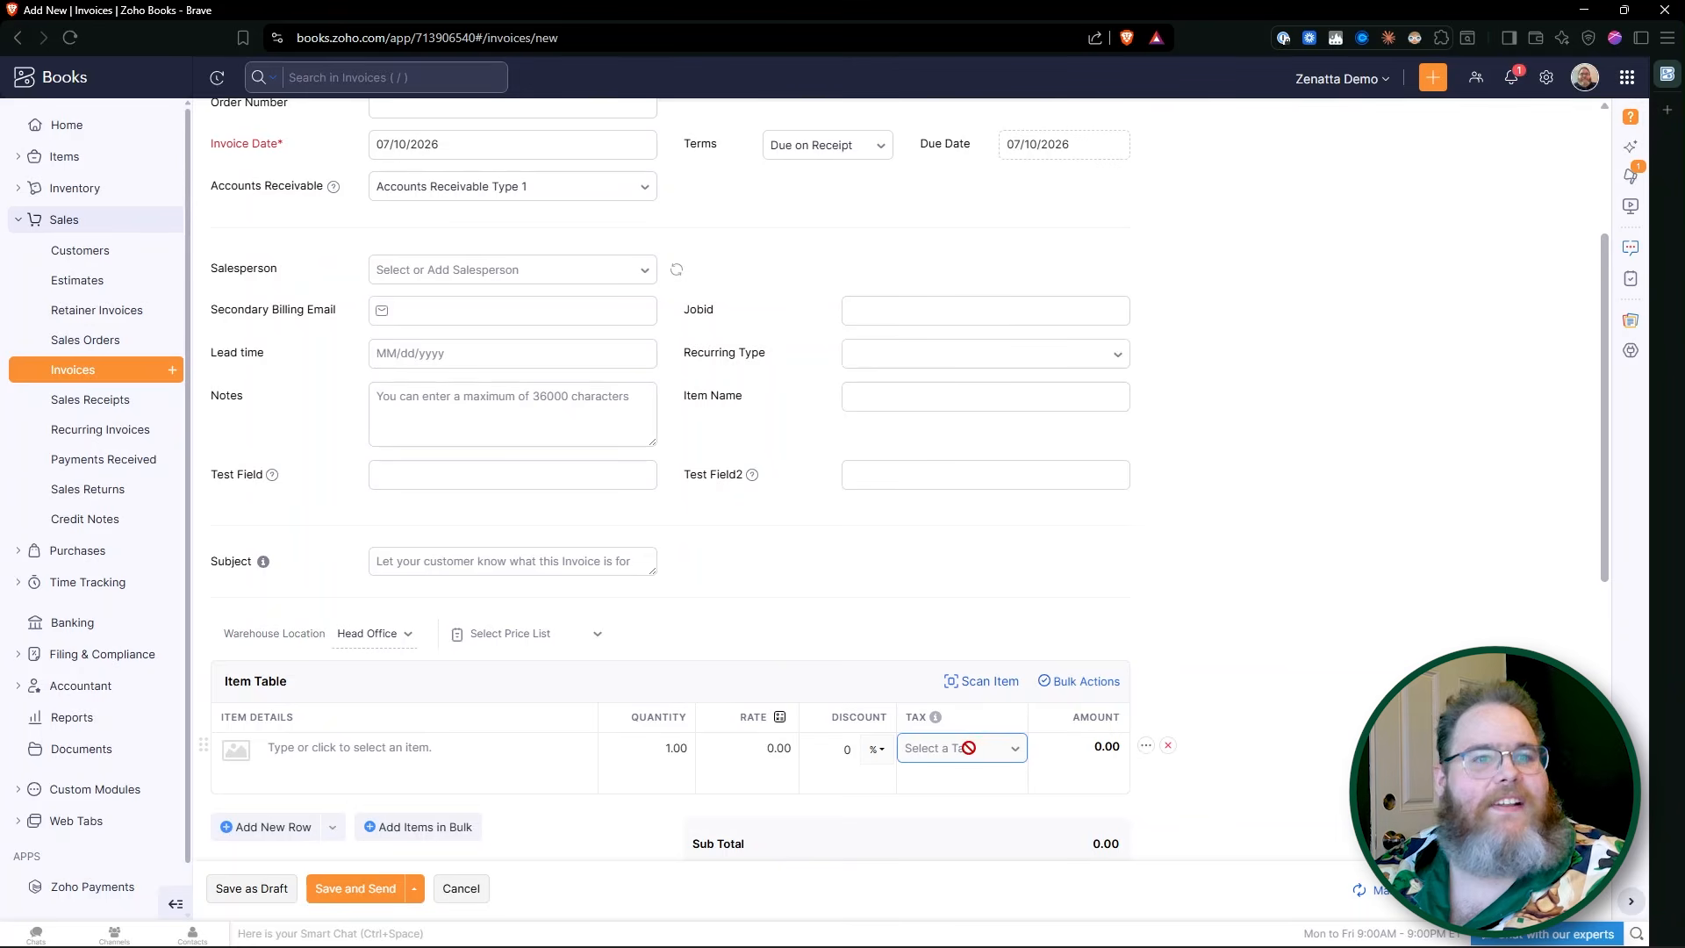
click(563, 566)
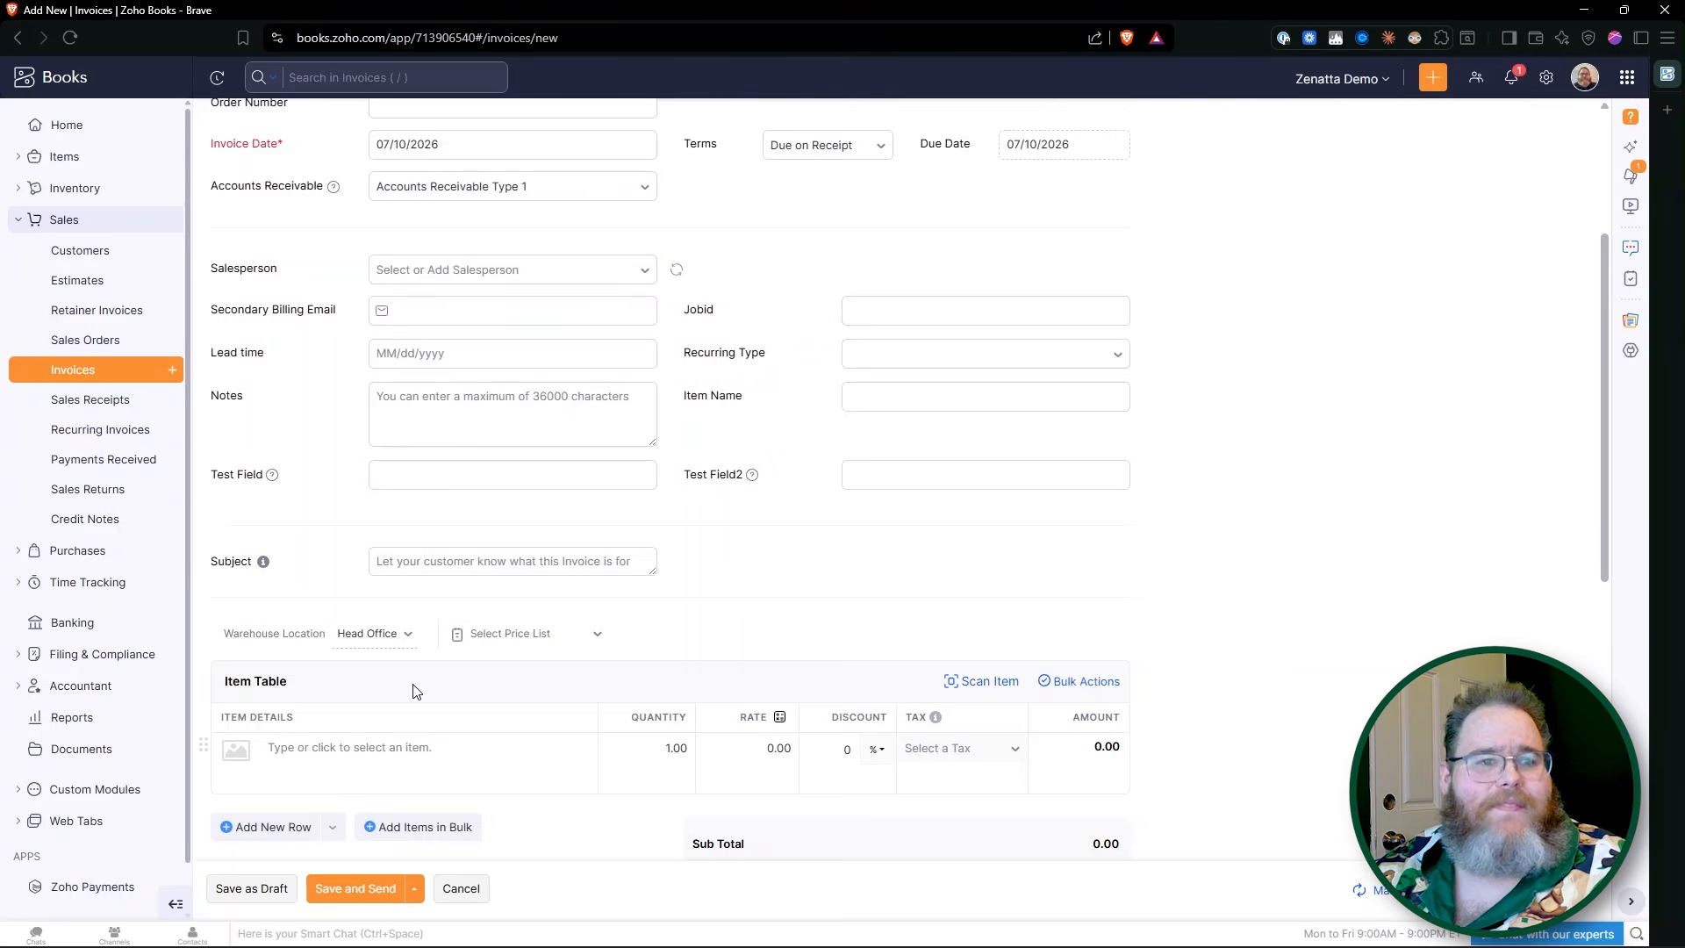
scroll(413, 691, down, 5)
drag(693, 445, 798, 461)
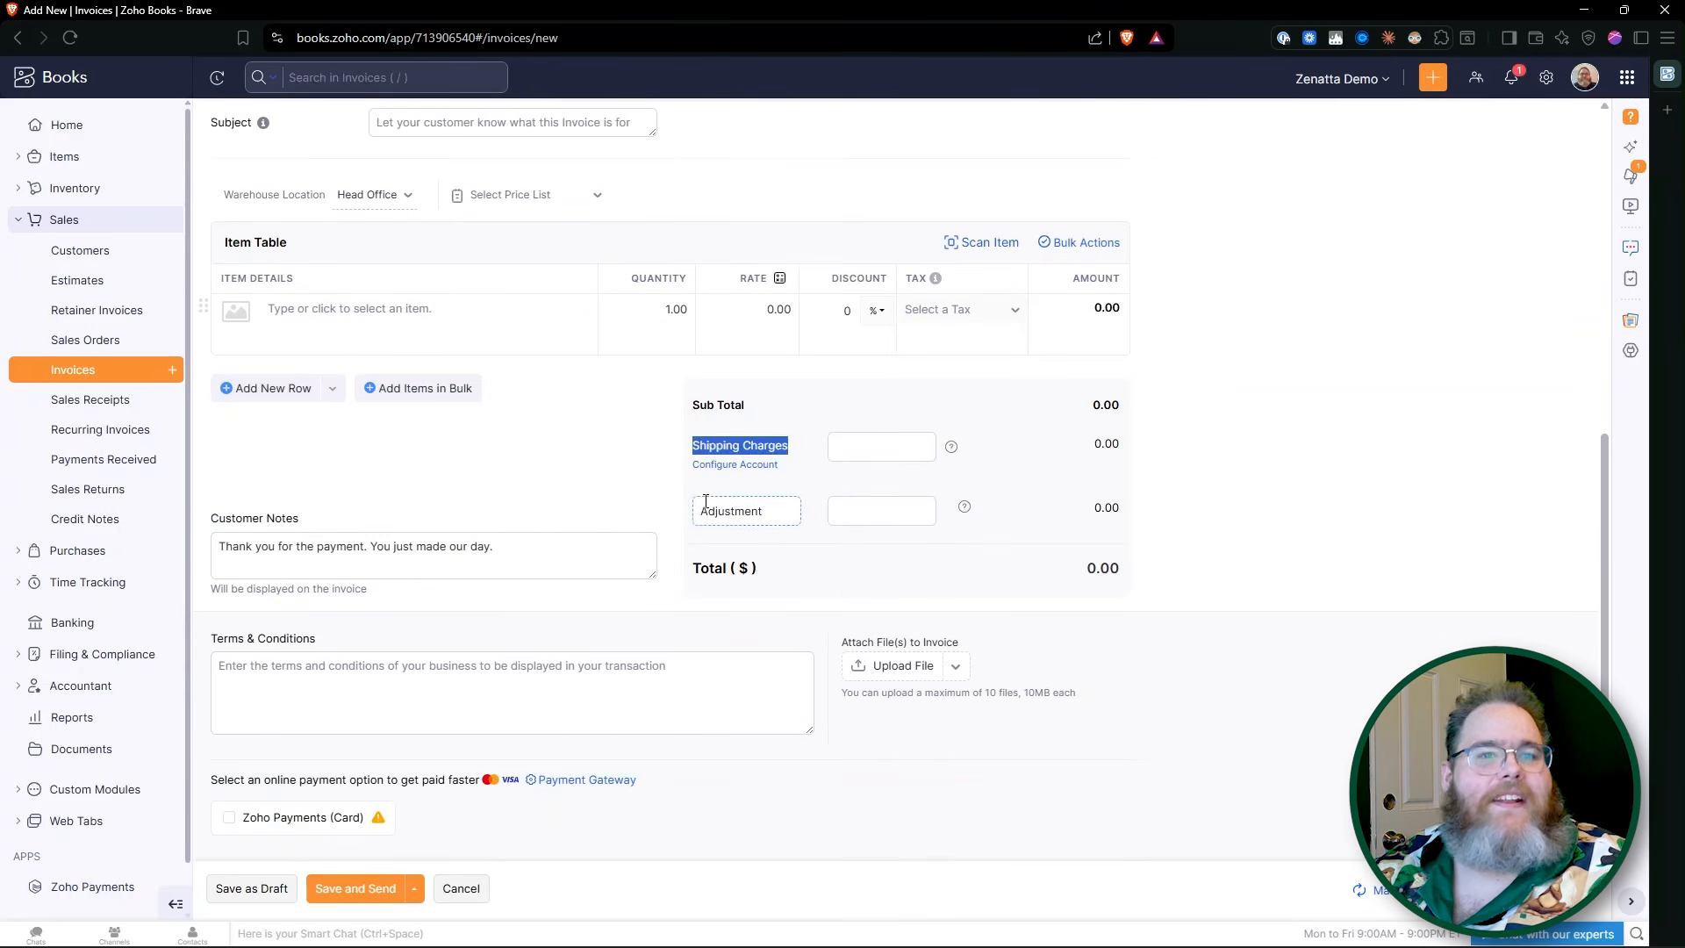
drag(699, 510, 807, 523)
click(638, 496)
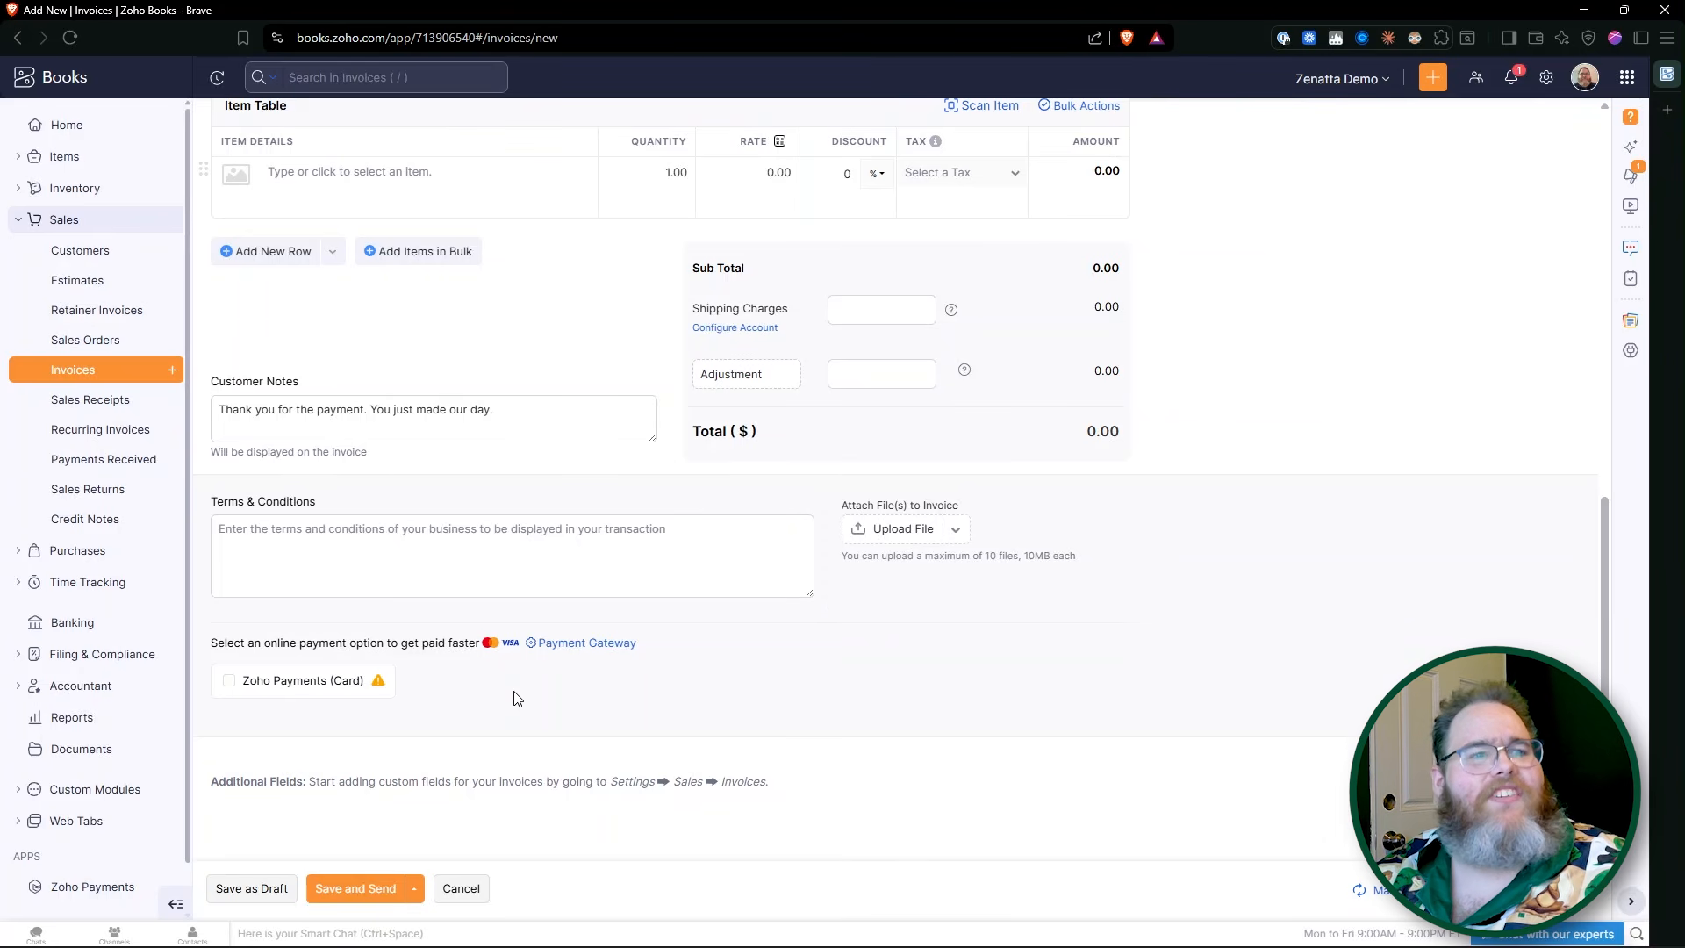
Step: Review the new invoice's customer notes, terms and conditions, and online payment option
scroll(516, 698, up, 3)
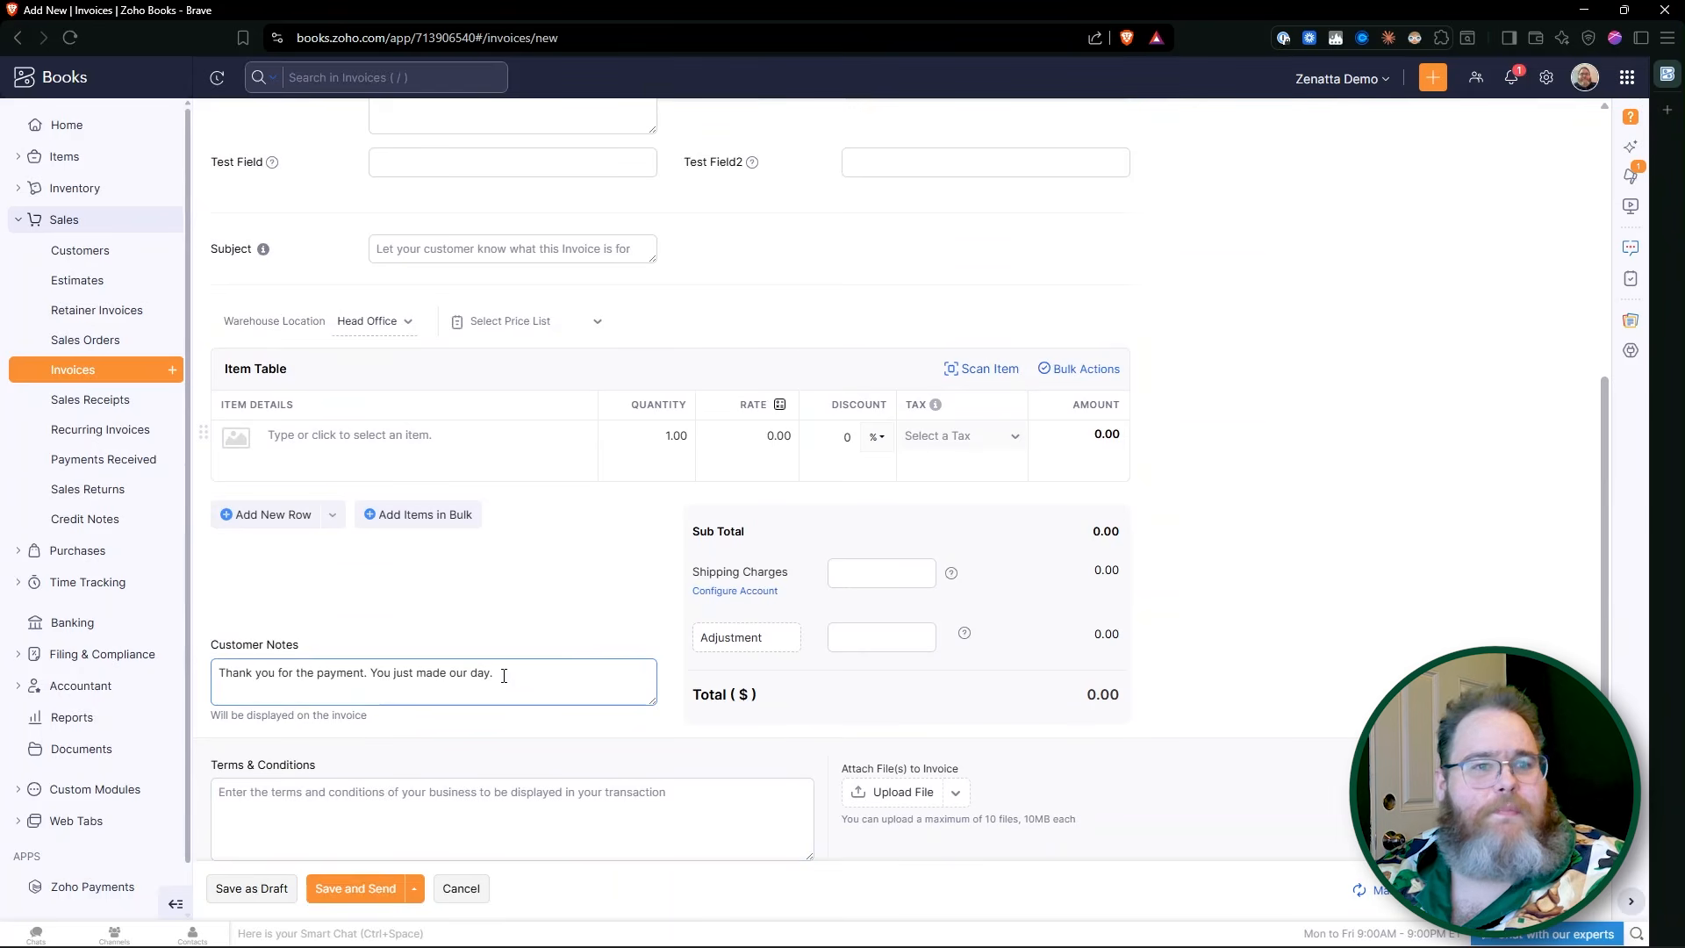
scroll(503, 674, up, 5)
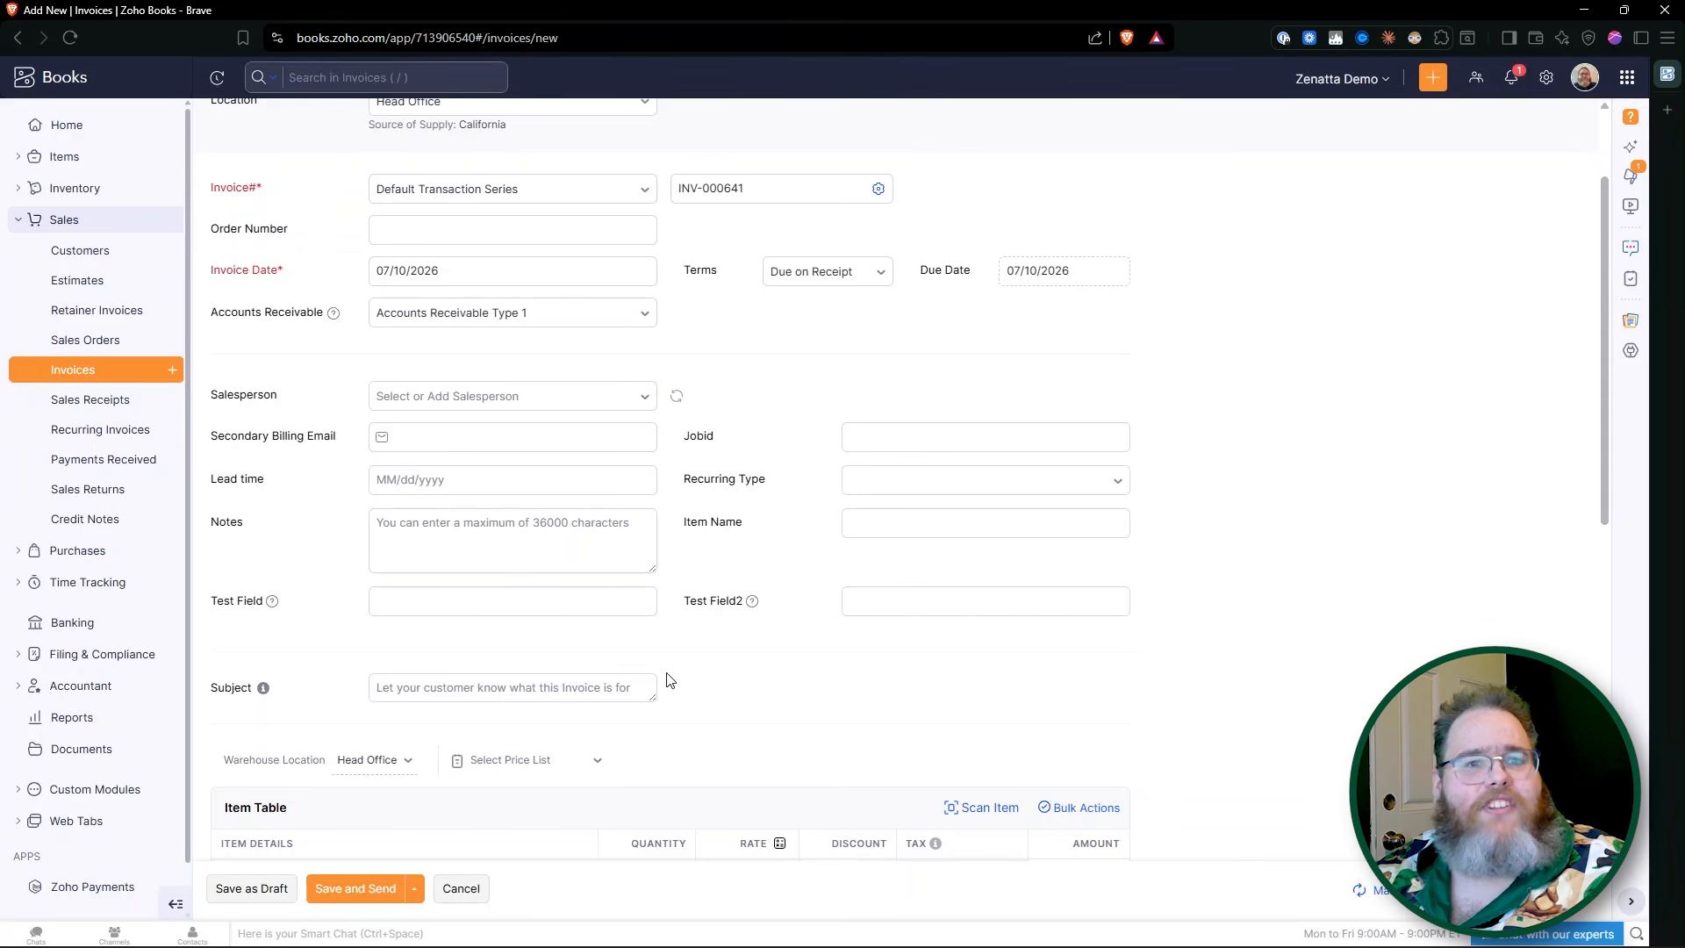
scroll(669, 680, down, 8)
click(320, 630)
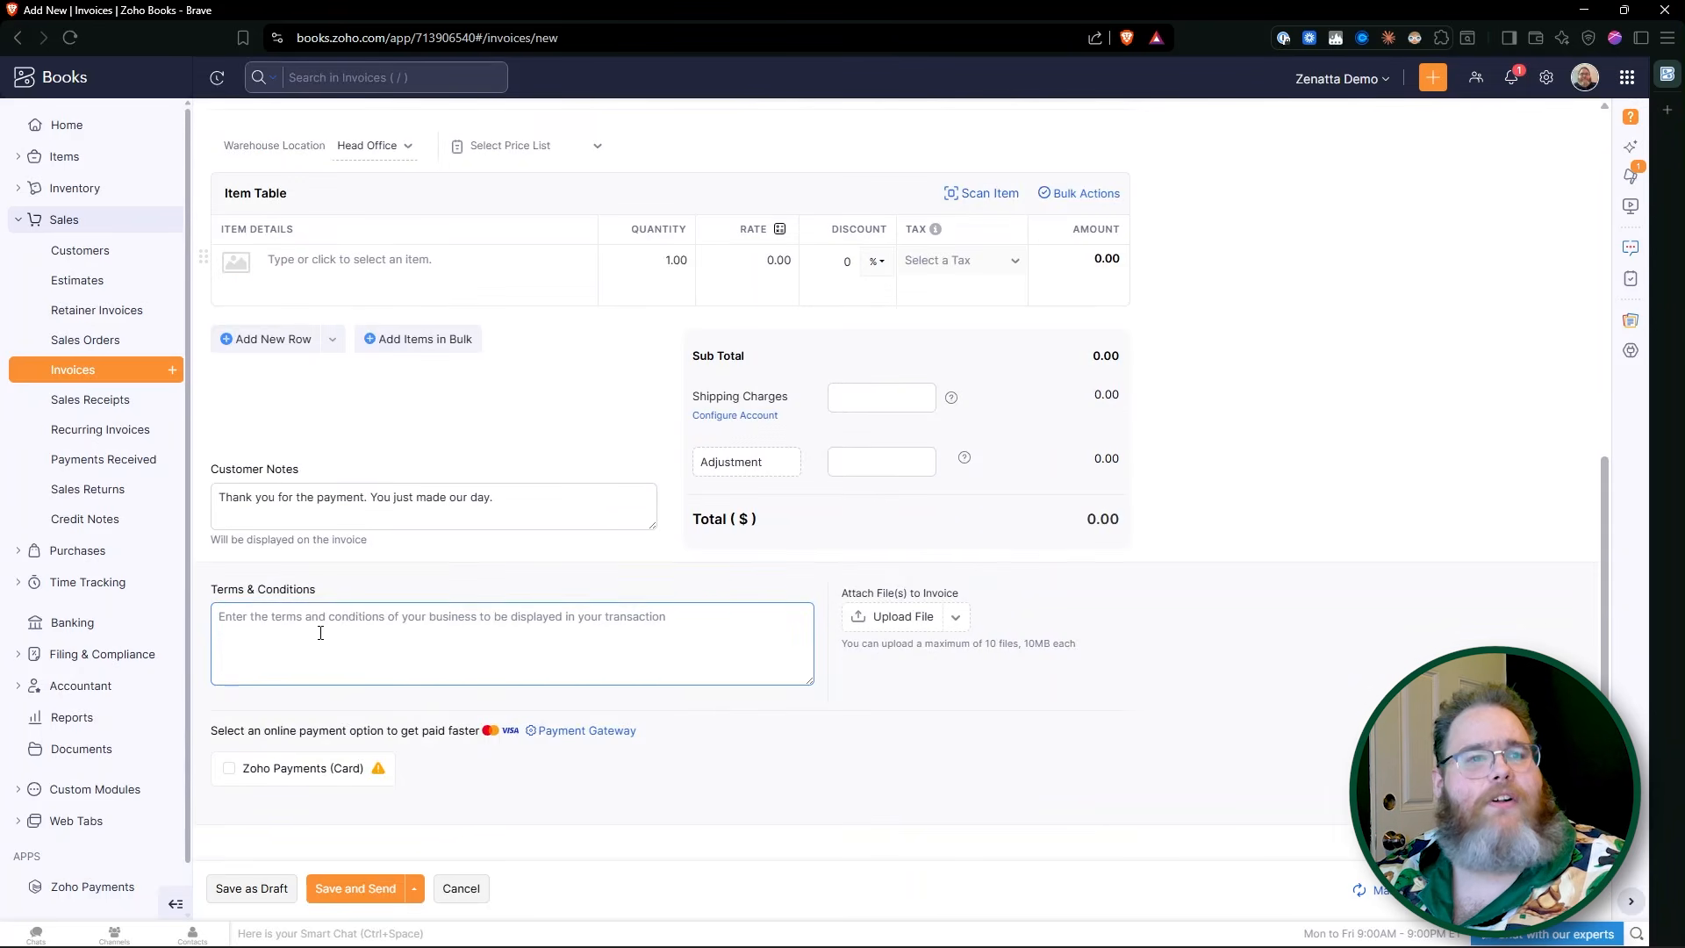
scroll(338, 684, down, 1)
click(305, 810)
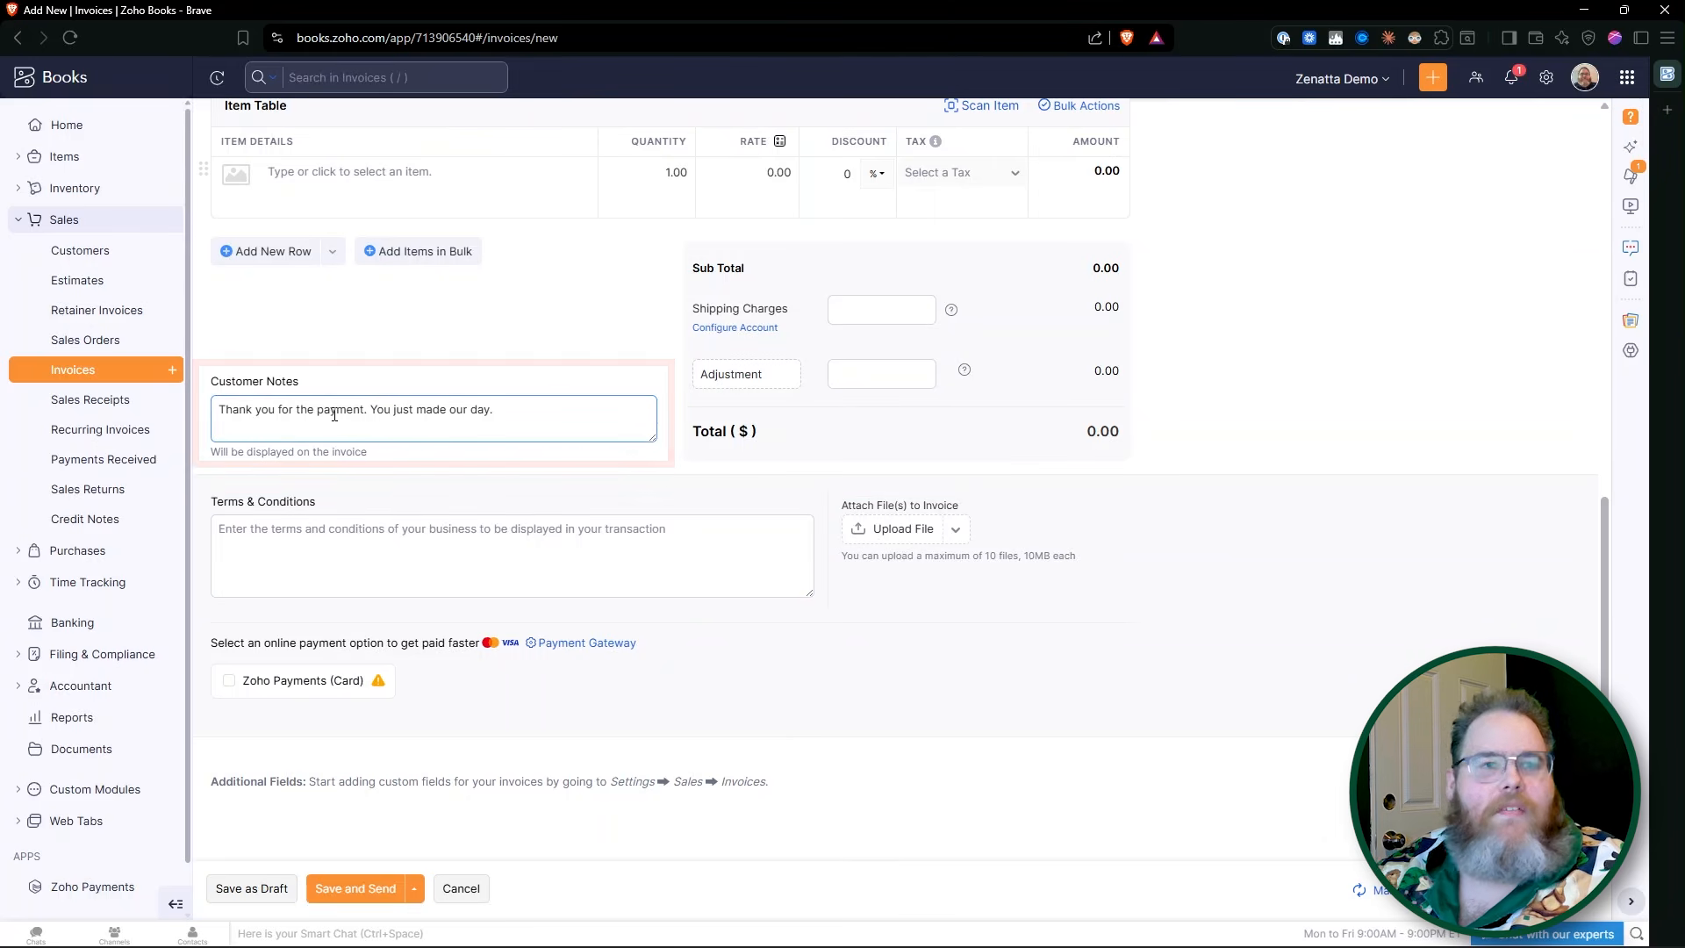
Step: View the recurring invoice for Demo Company 22 and open the retainer invoice for Demo Company 23
click(94, 438)
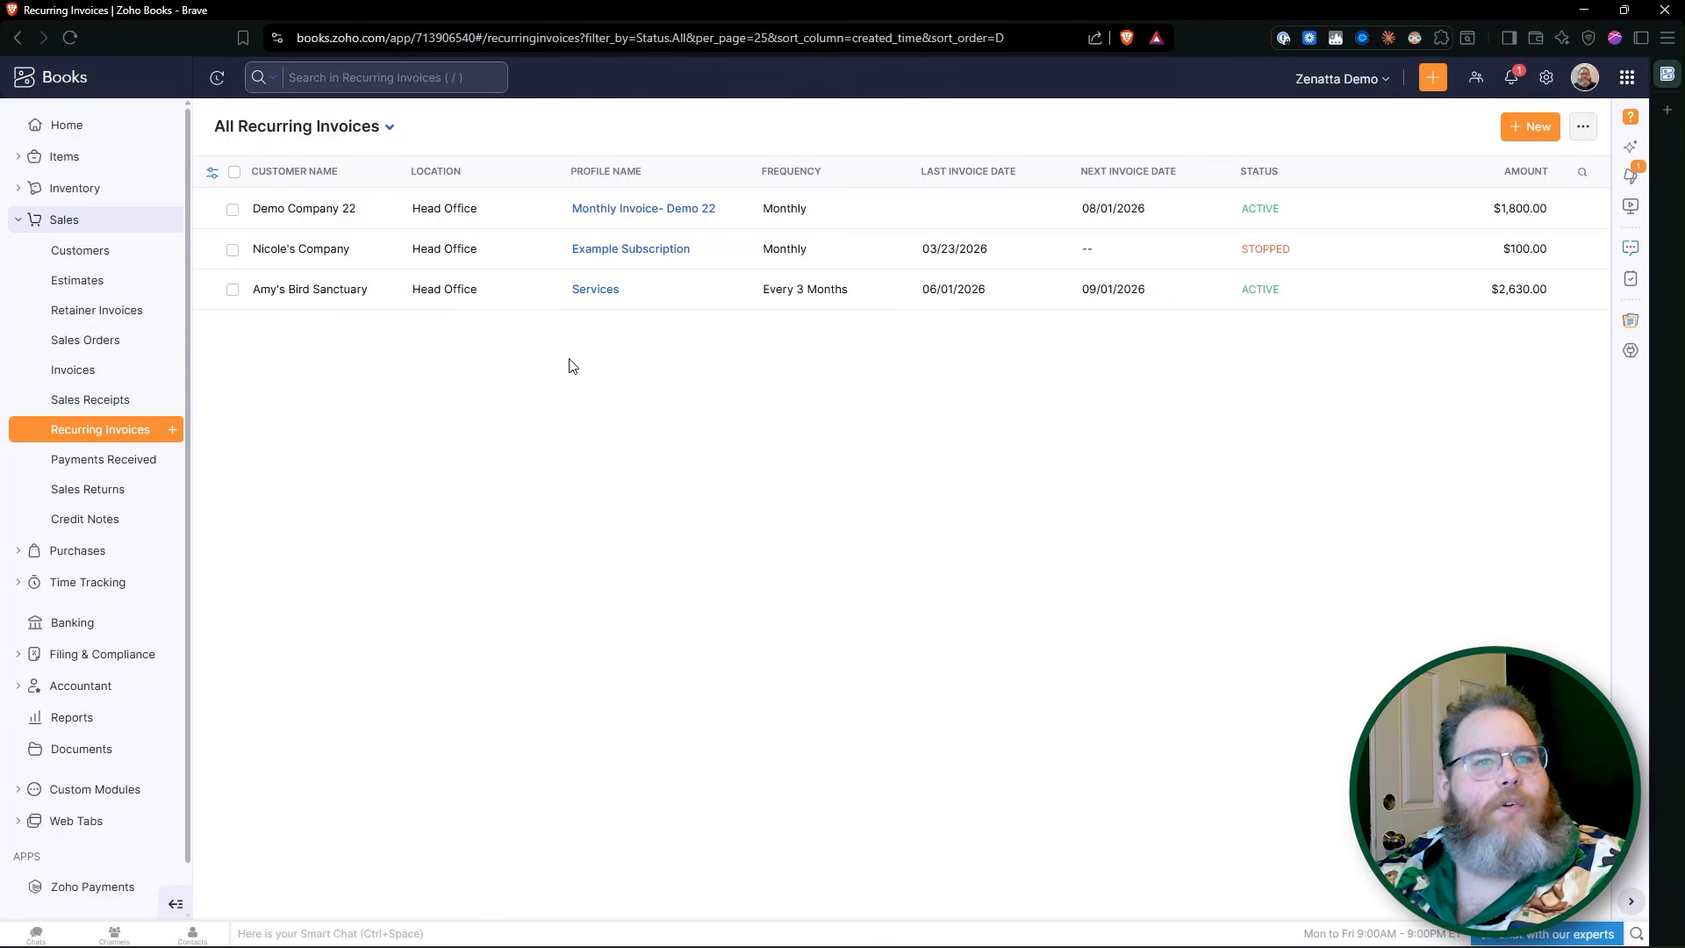
click(404, 219)
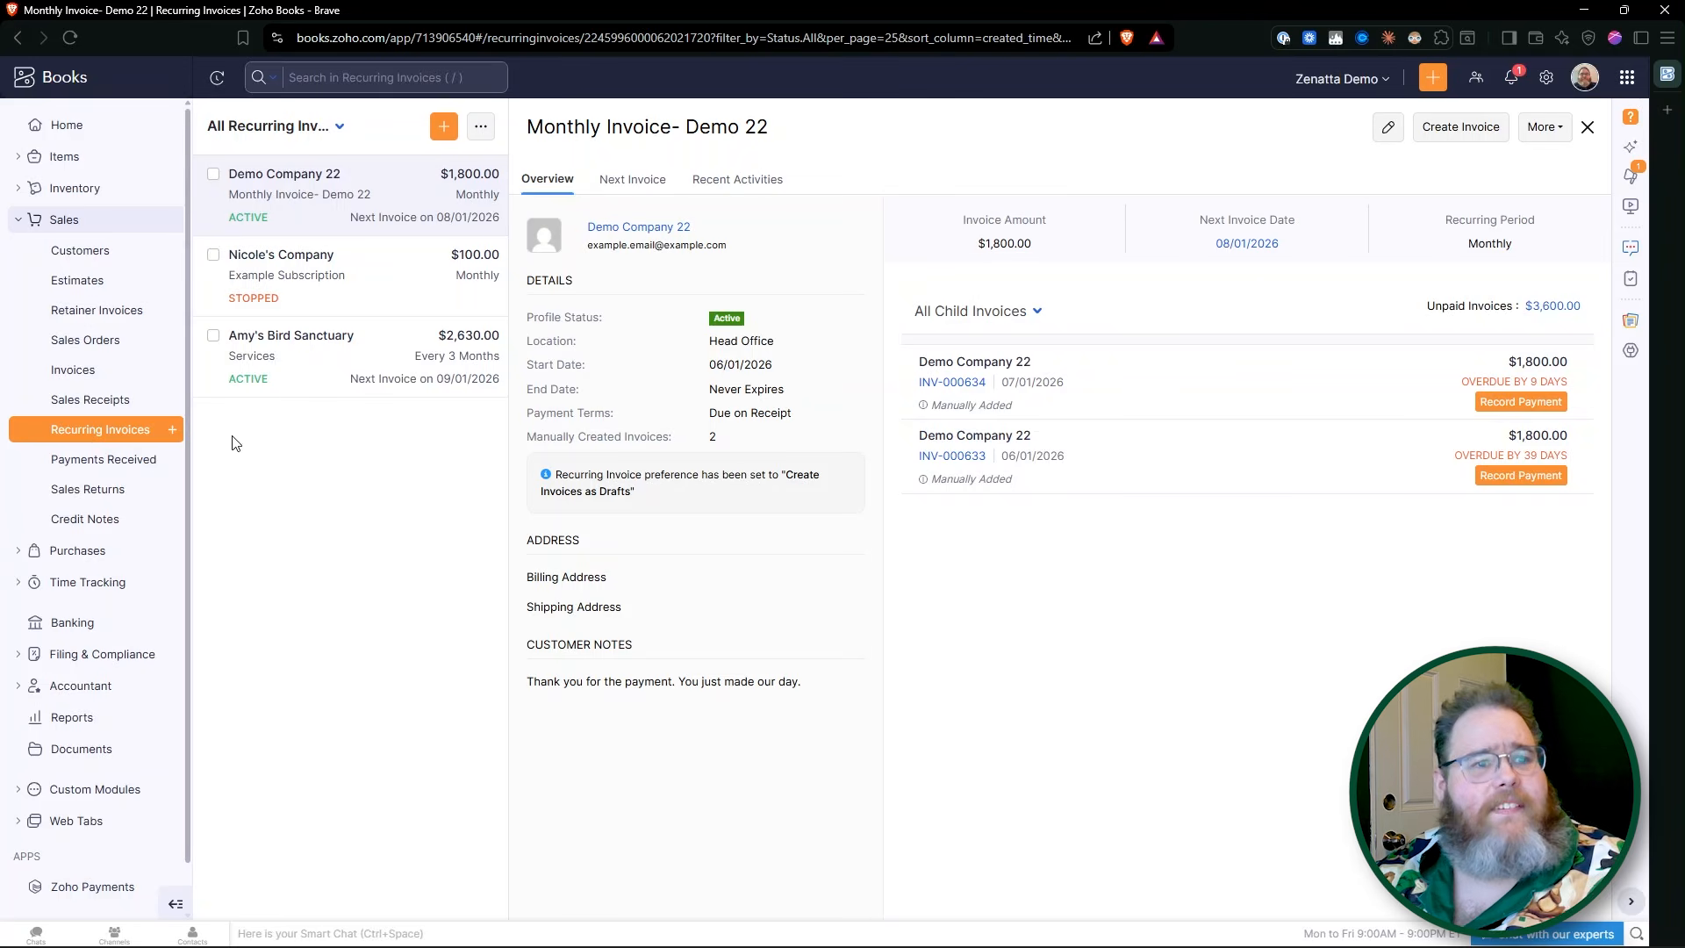
click(98, 312)
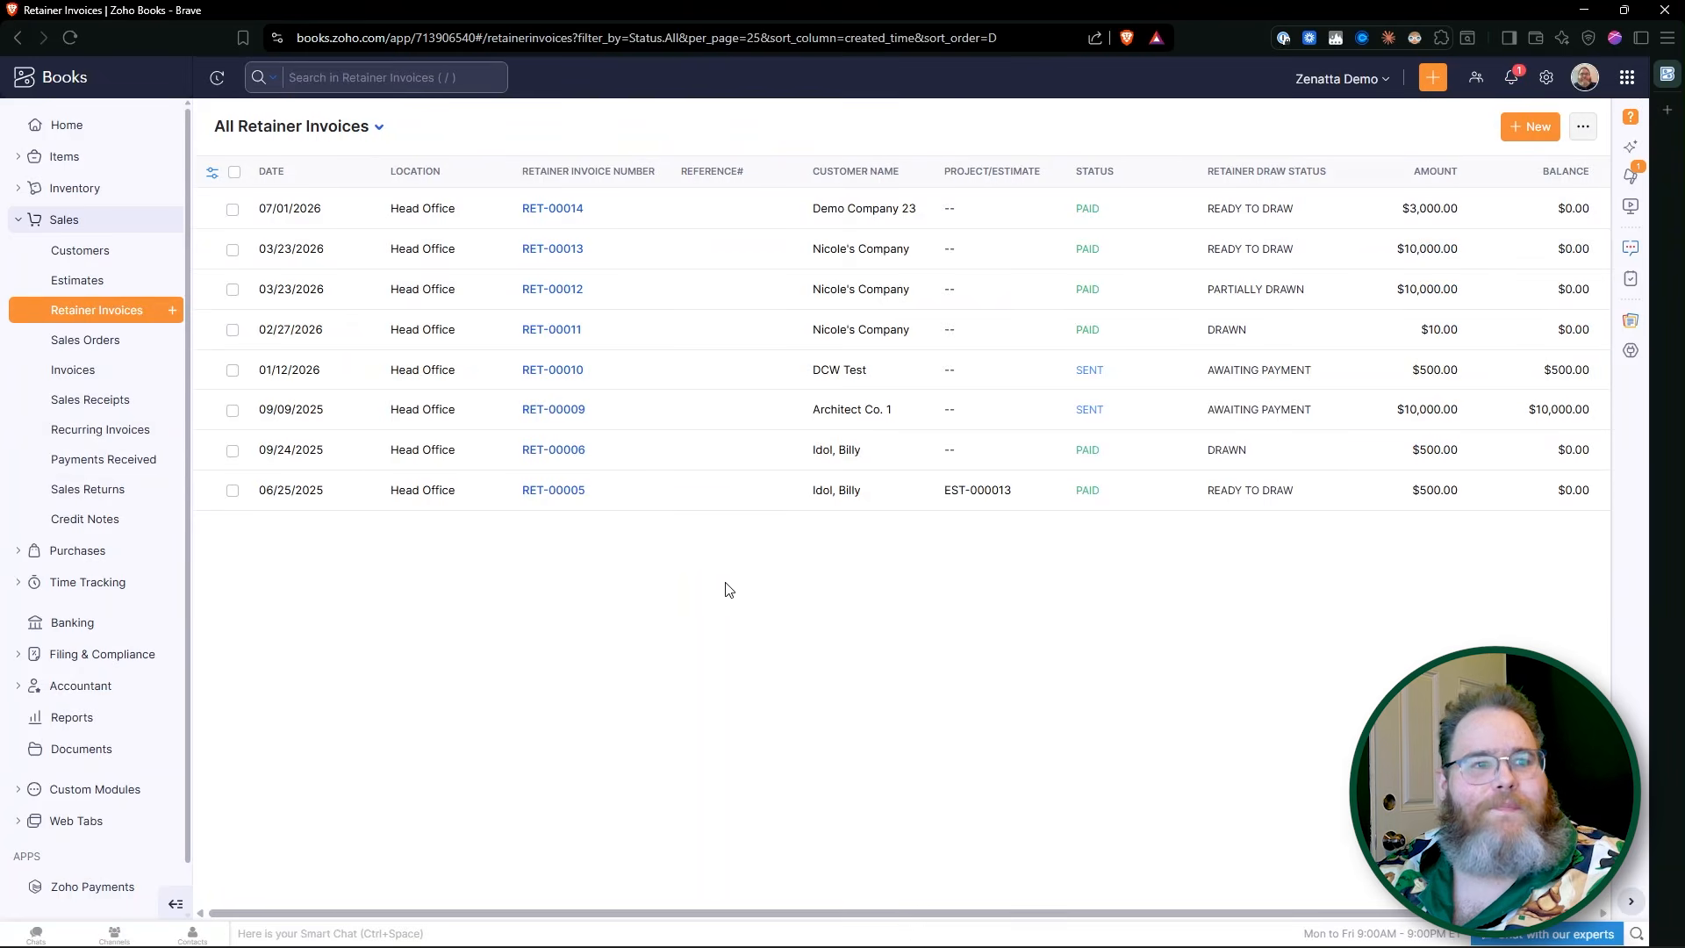
click(823, 209)
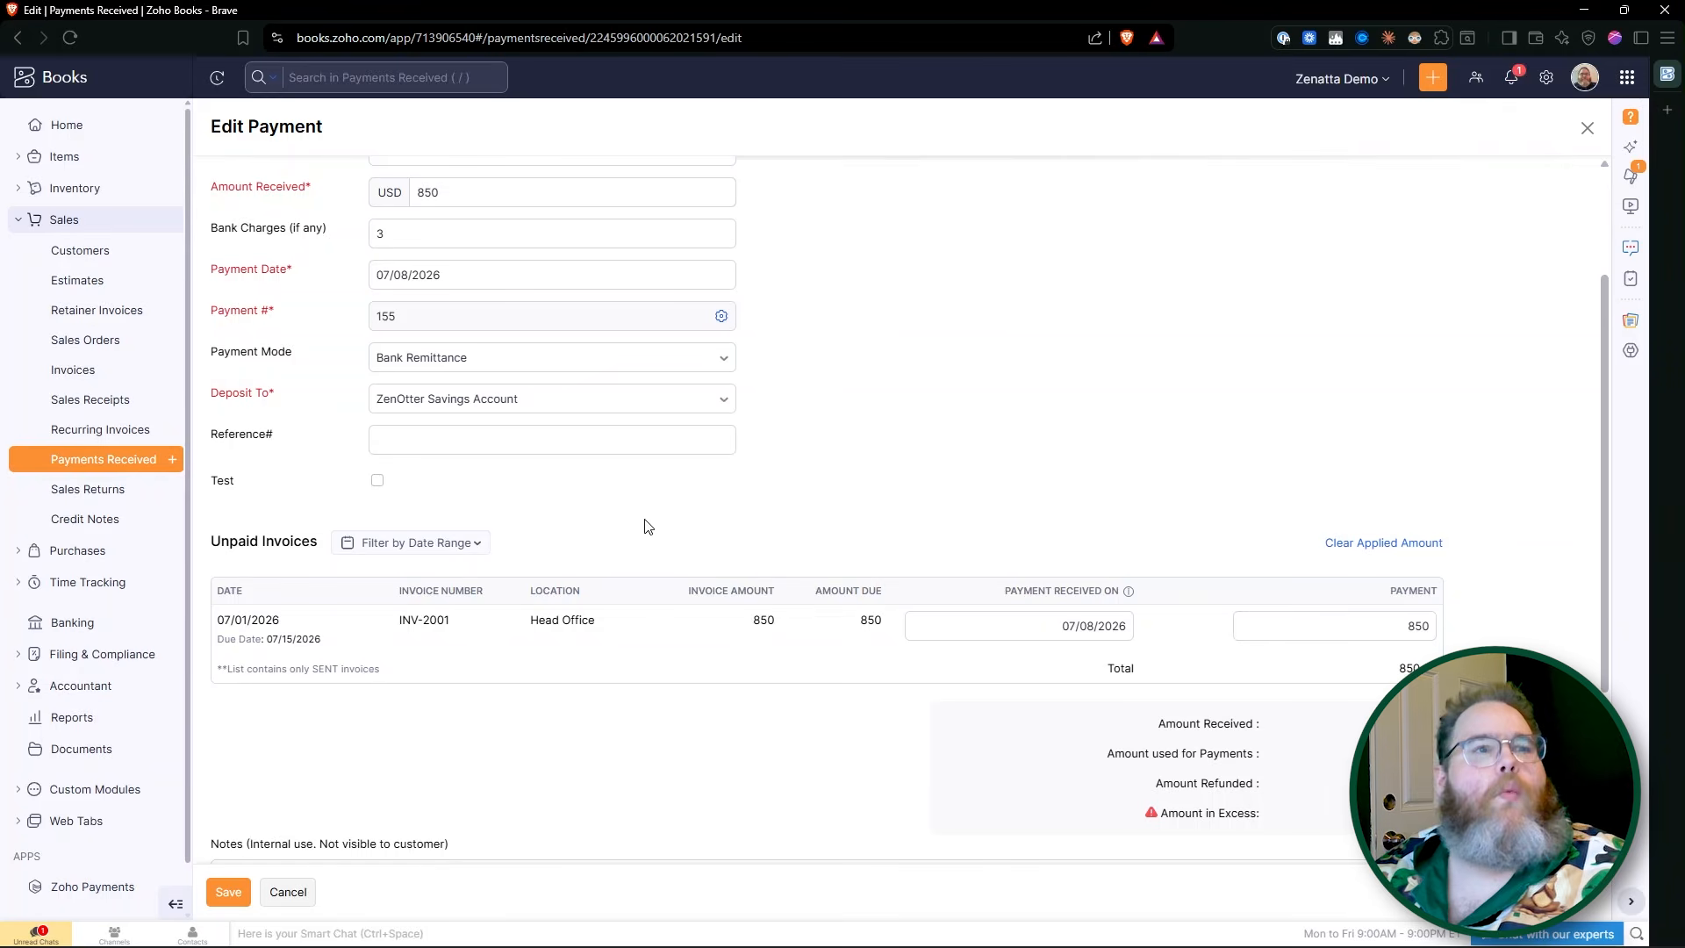
Step: Review Demo Company 24's payment, including bank charges, deposit account and unpaid invoices, and dismiss the chat notification
scroll(645, 524, up, 2)
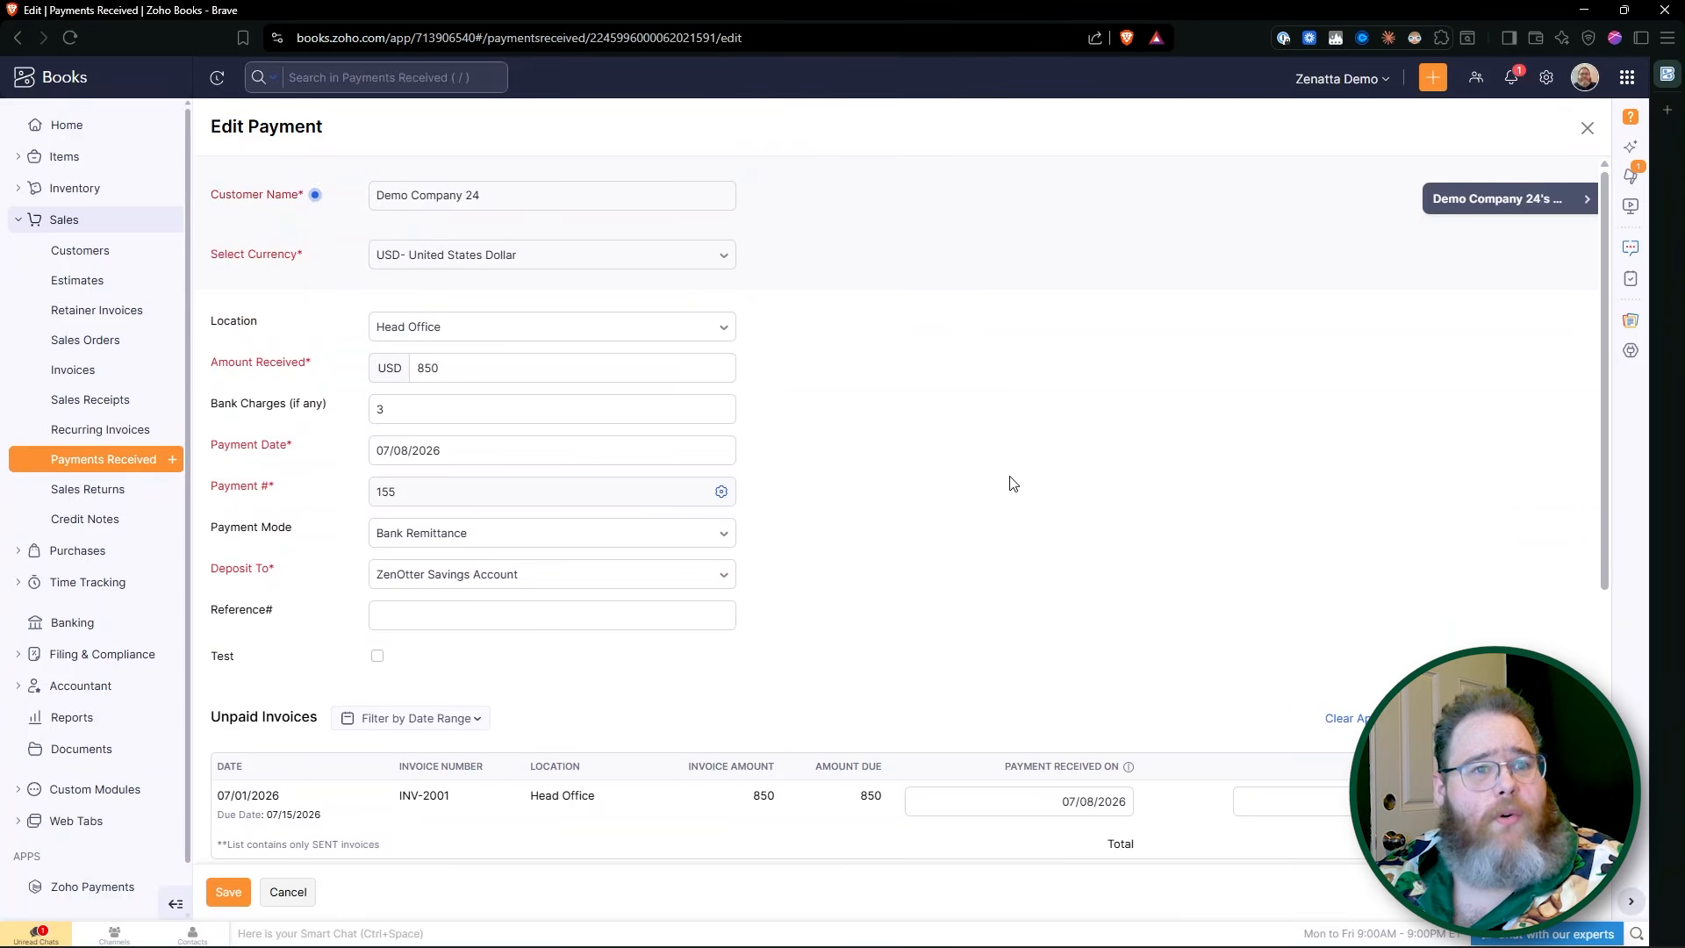
scroll(1026, 452, down, 2)
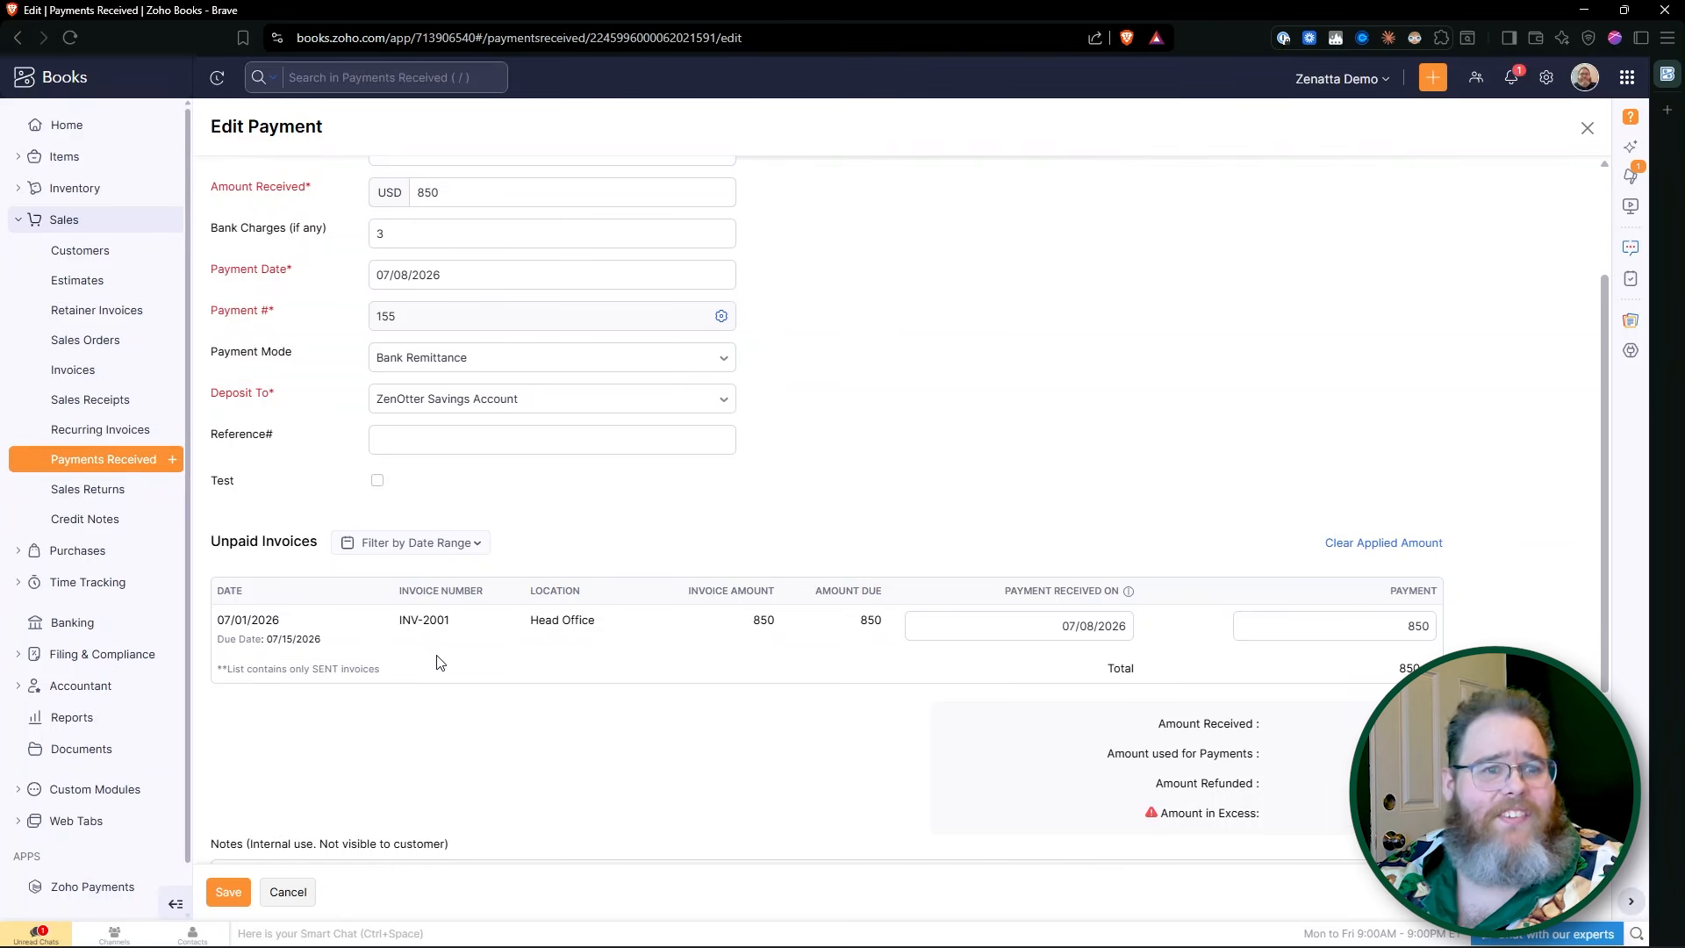
scroll(441, 662, down, 1)
scroll(444, 650, up, 4)
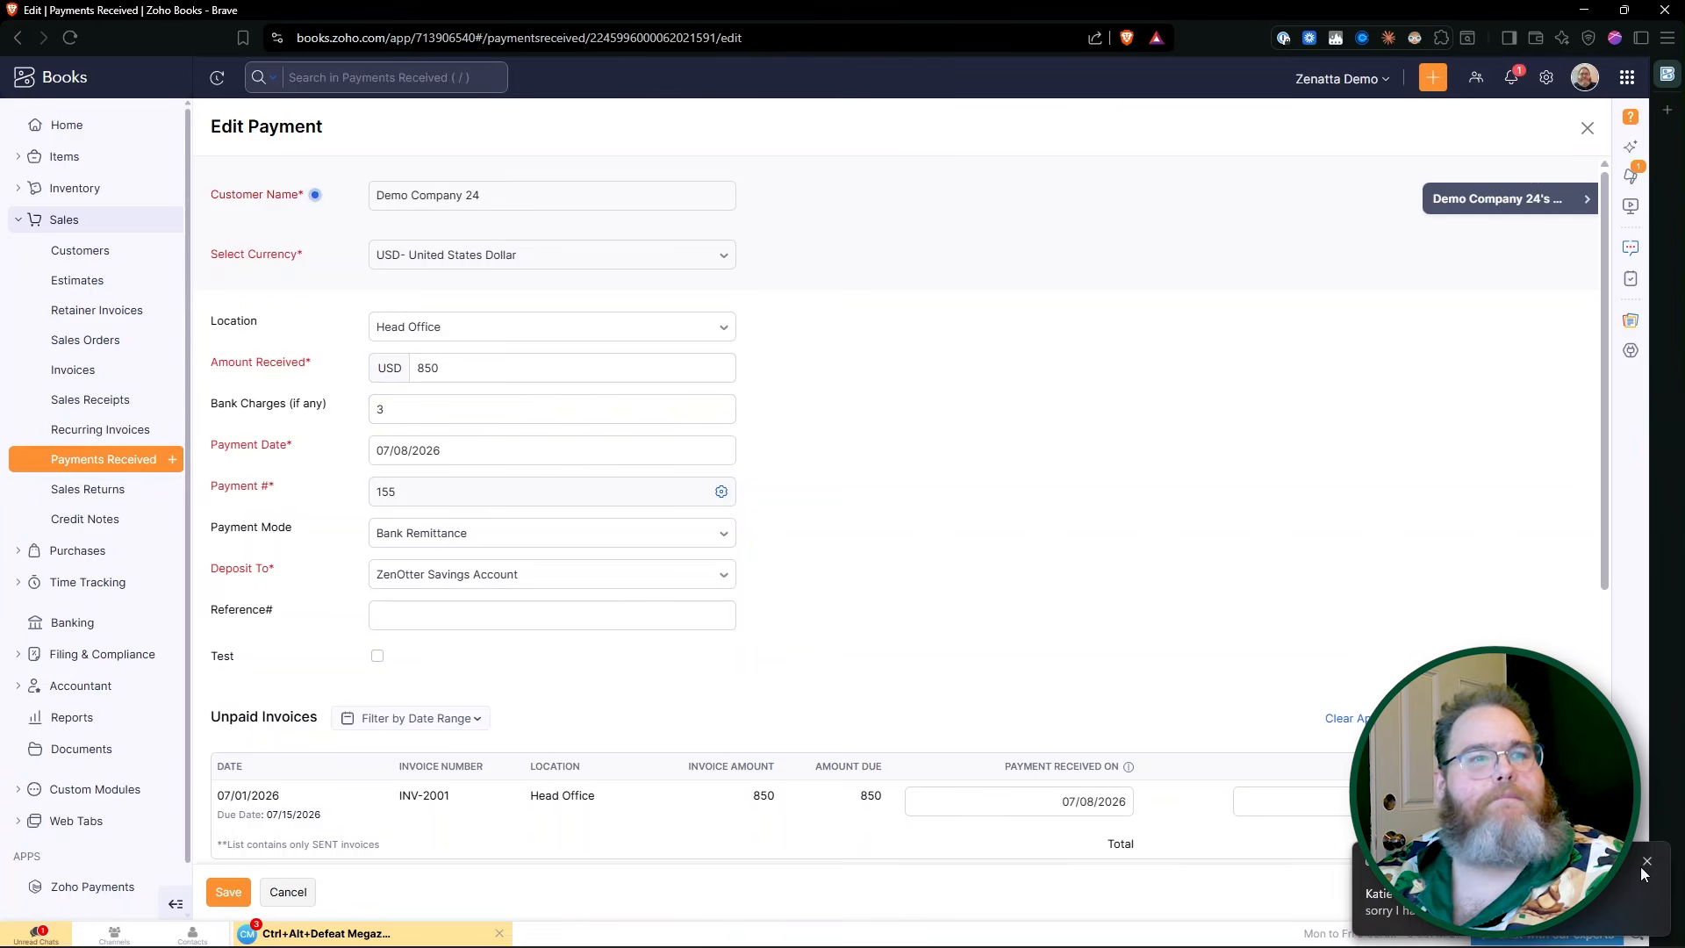
click(1645, 861)
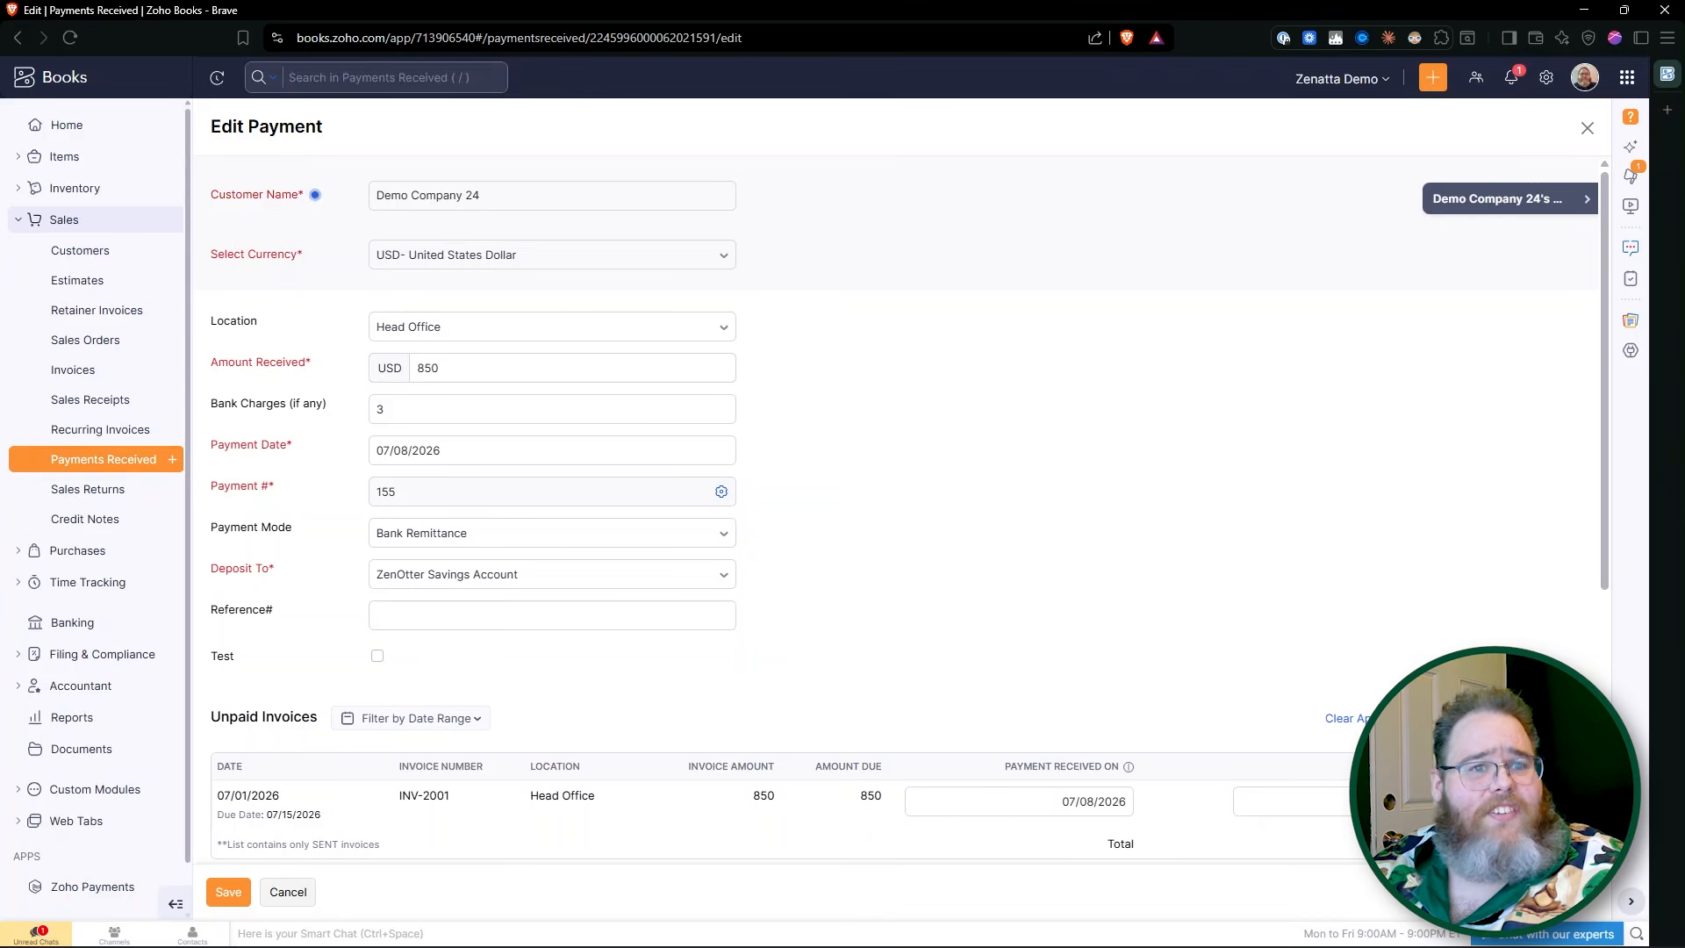
Step: View the list of credit notes and open credit note CN-00025
click(101, 518)
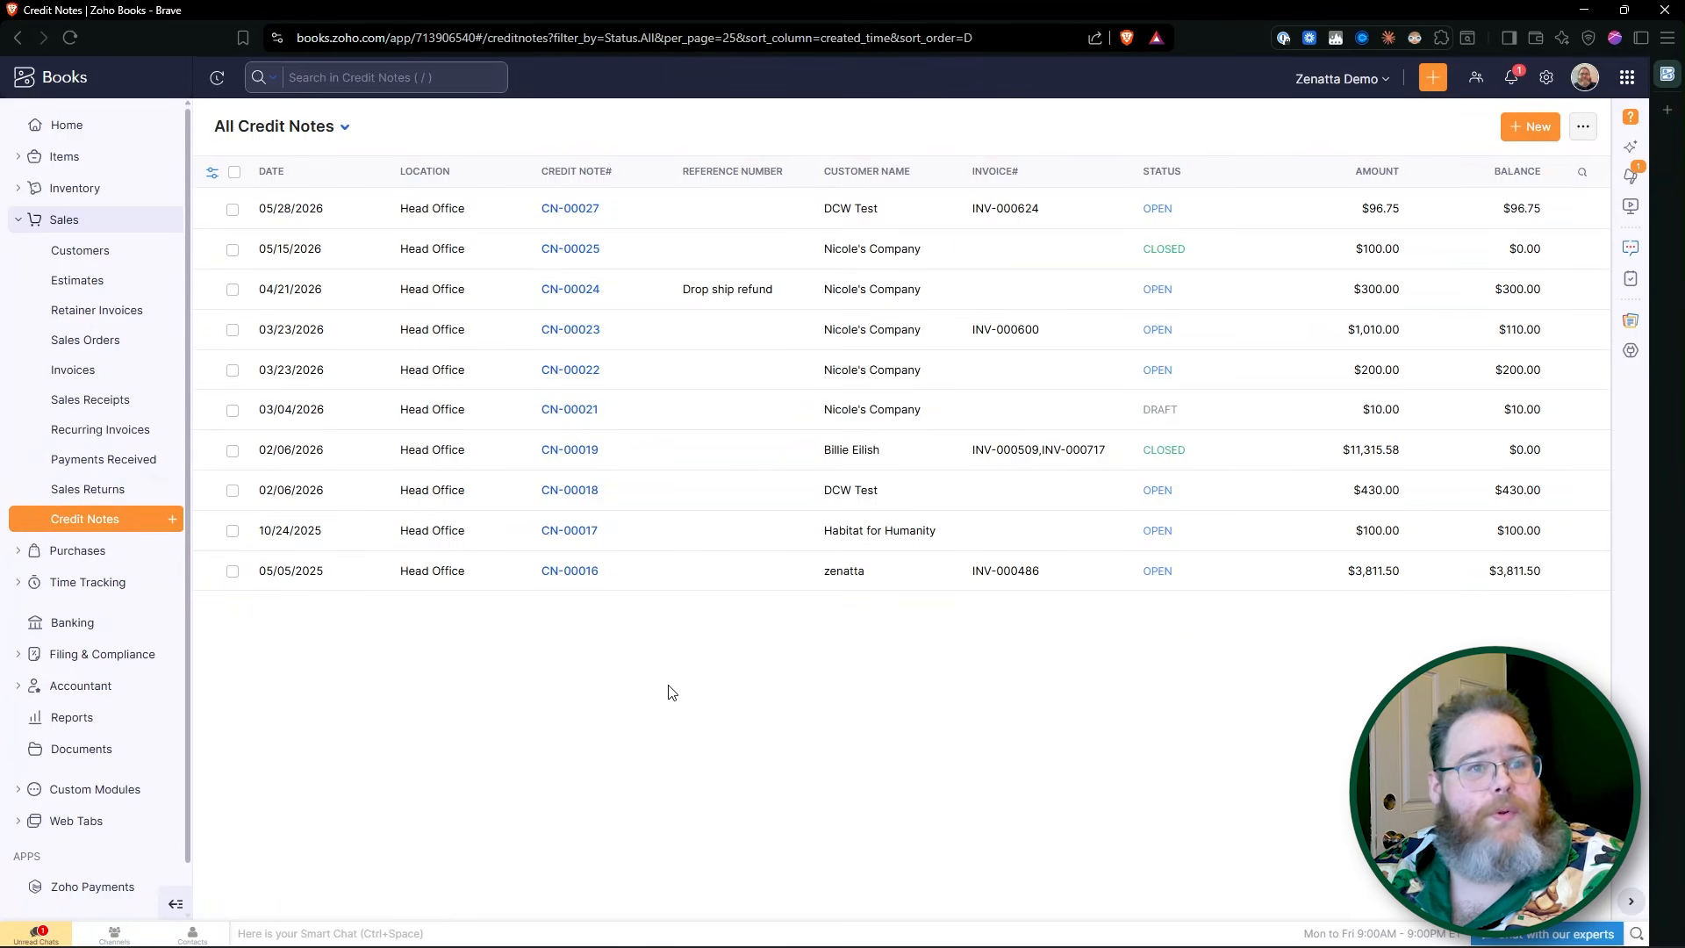
click(653, 256)
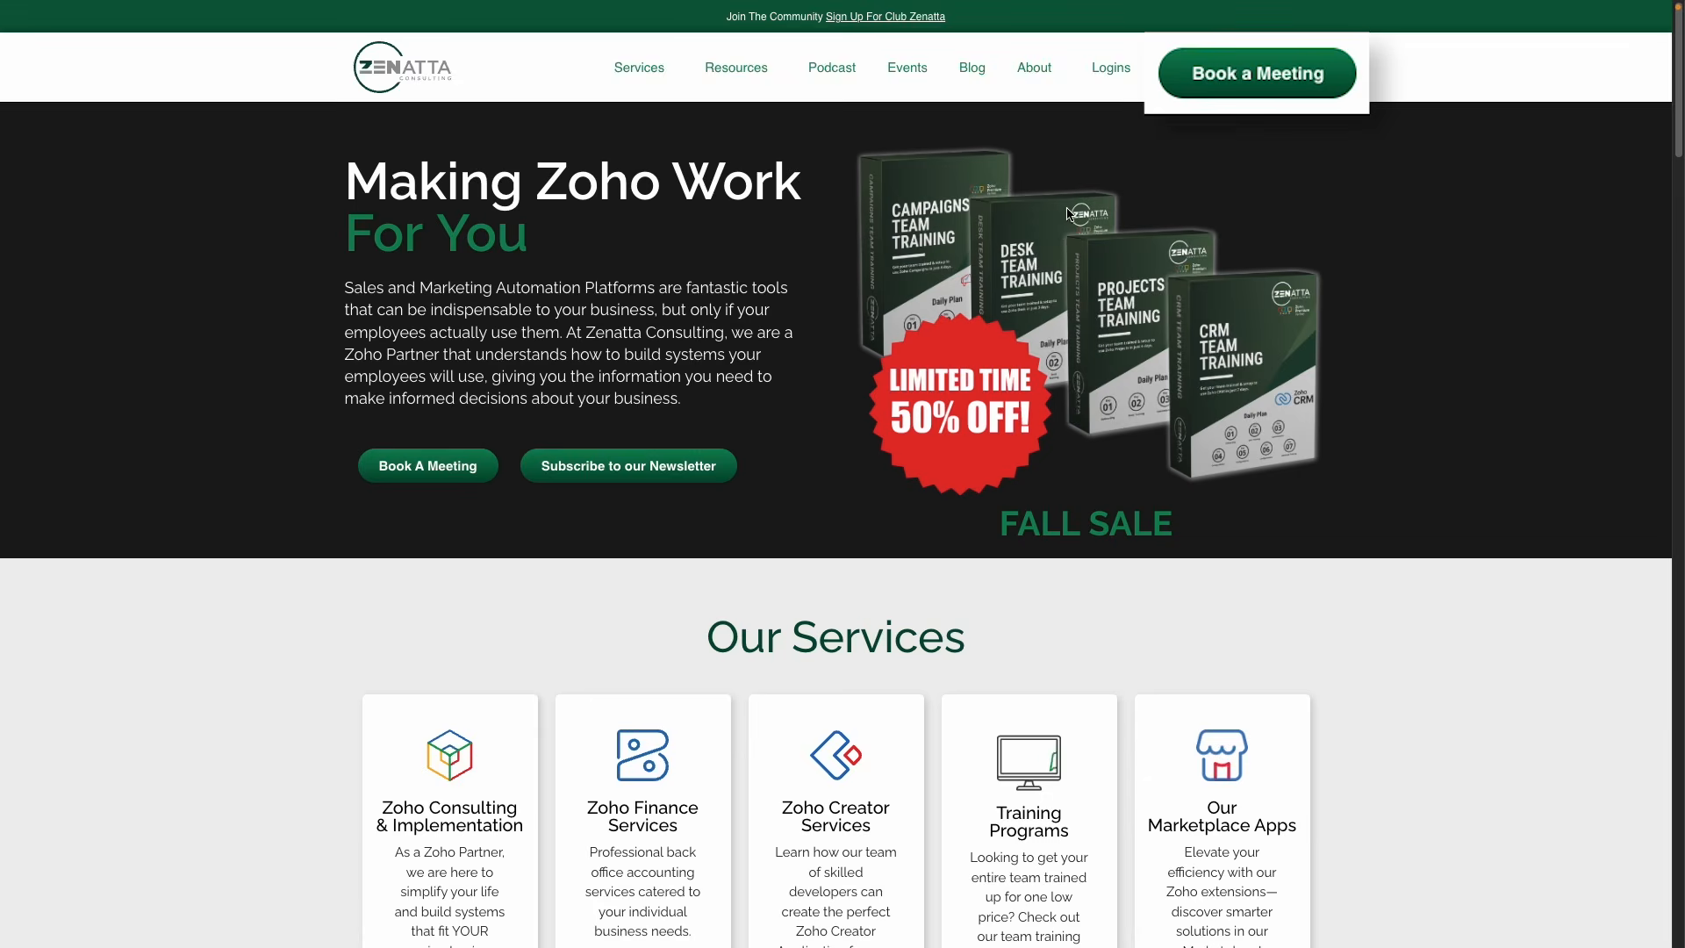
Step: On the Zenatta website's contact form, enter the first name and begin the last name
scroll(1071, 210, down, 20)
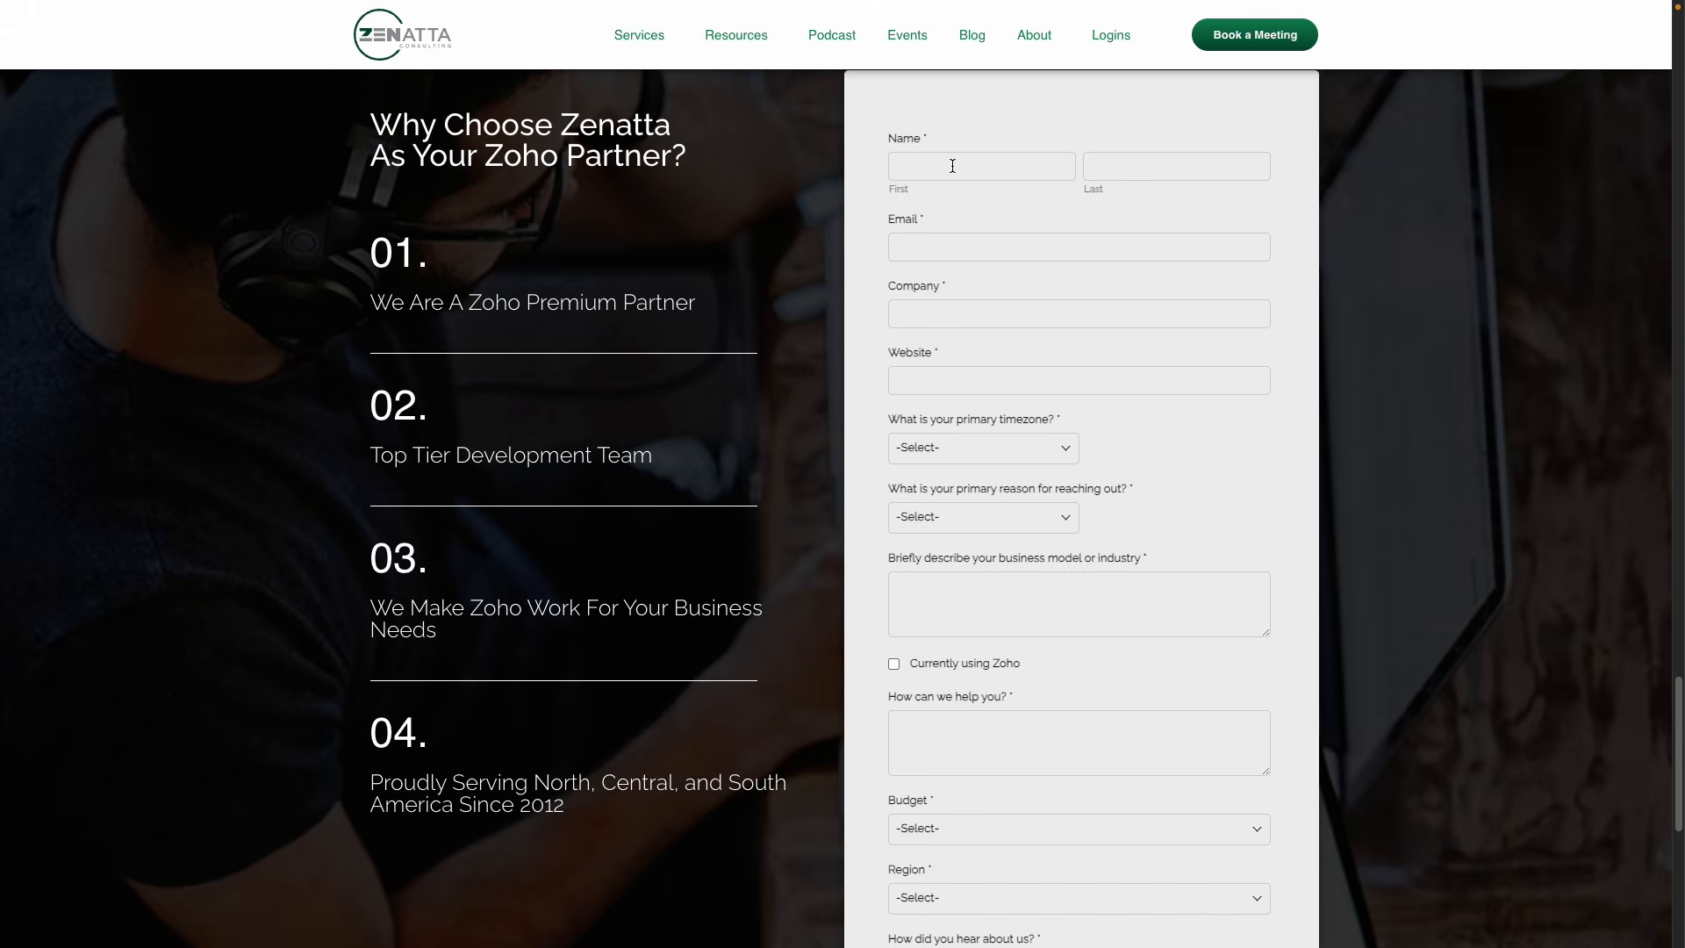
click(952, 166)
text(John)
key(Tab)
text(D)
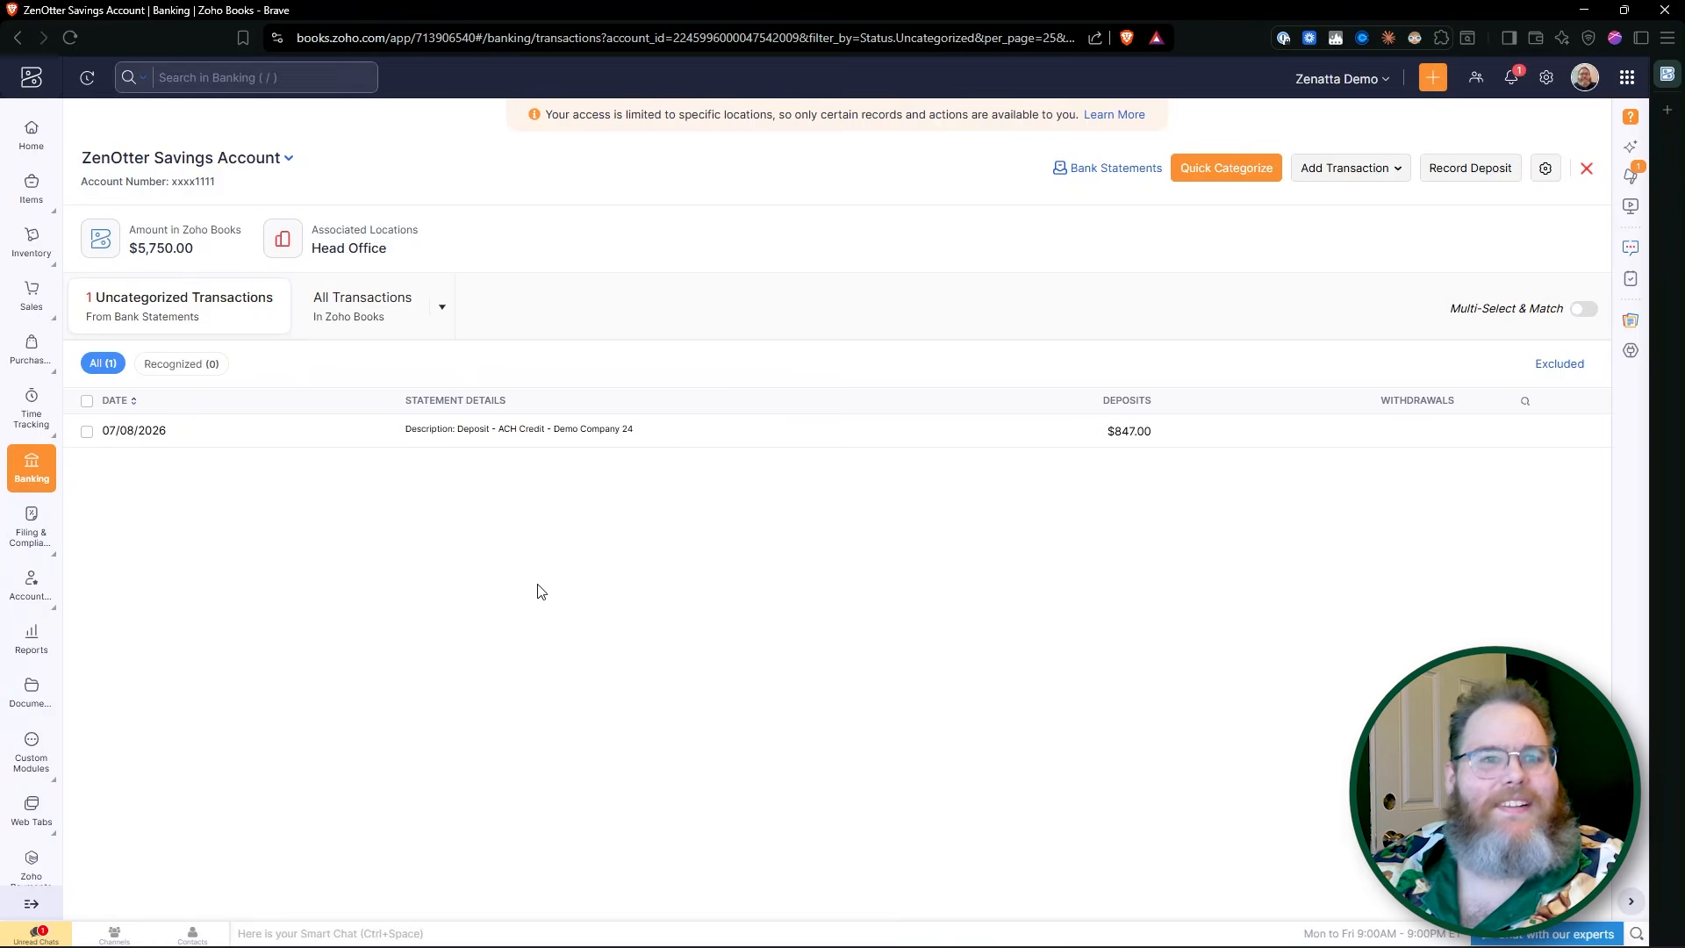
Step: Check the possible matches for the $847.00 bank deposit, and open Demo Company 24's received payment 155
click(495, 443)
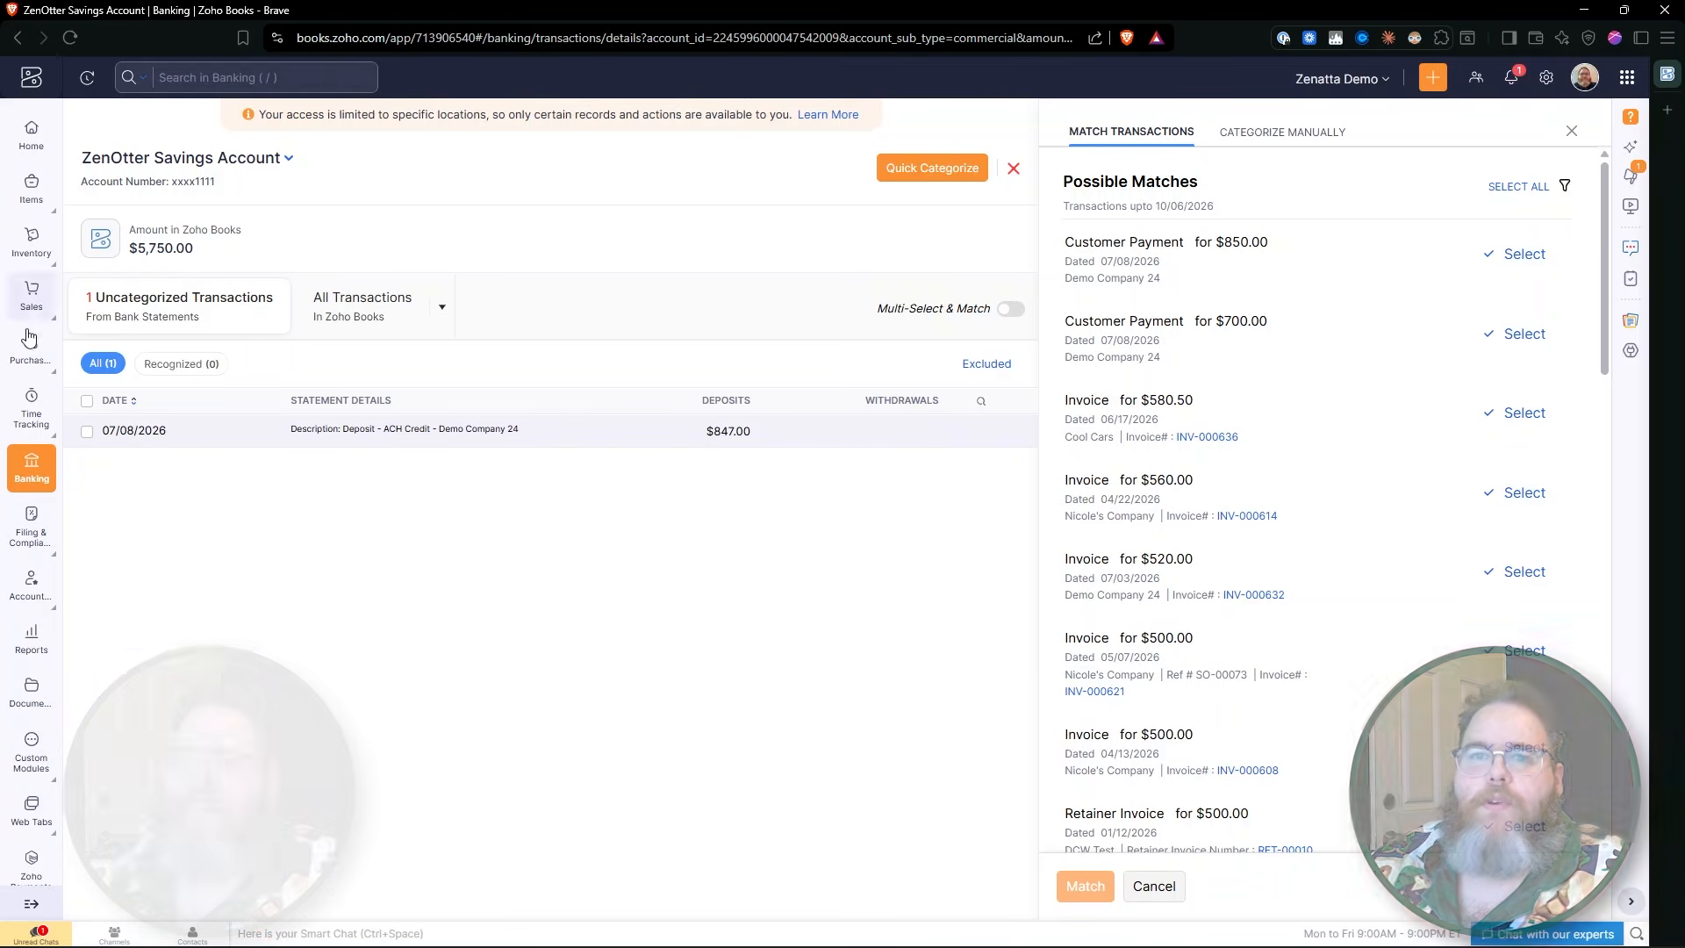
mouse_move(32, 349)
mouse_move(32, 291)
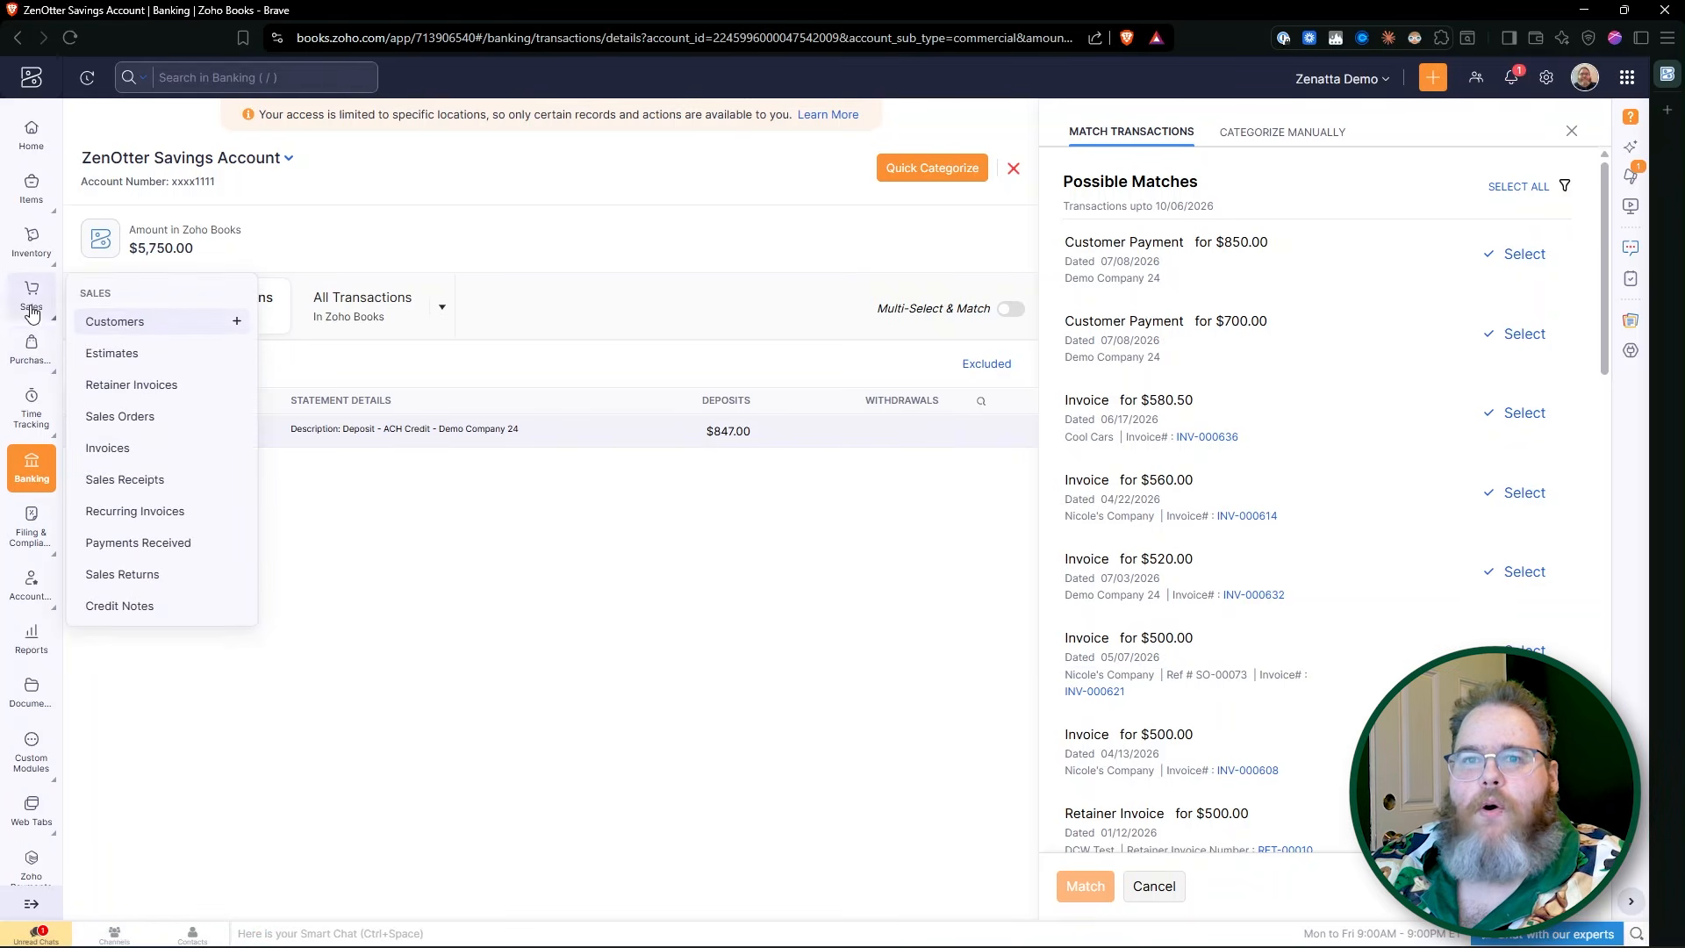
click(145, 544)
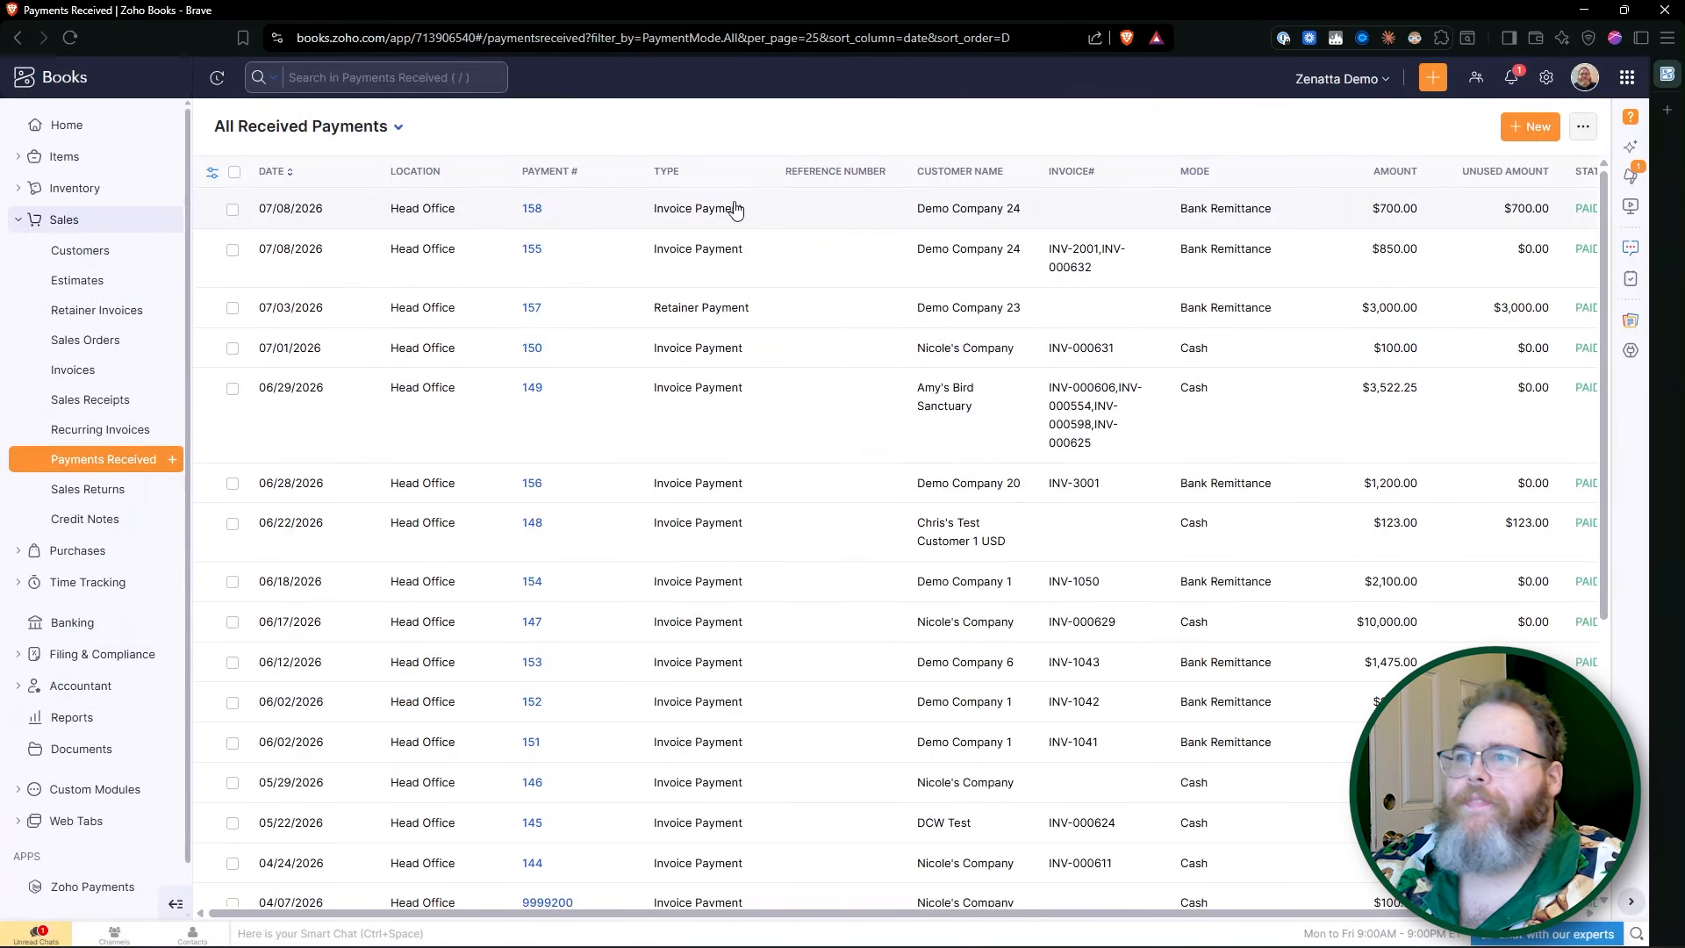
click(742, 266)
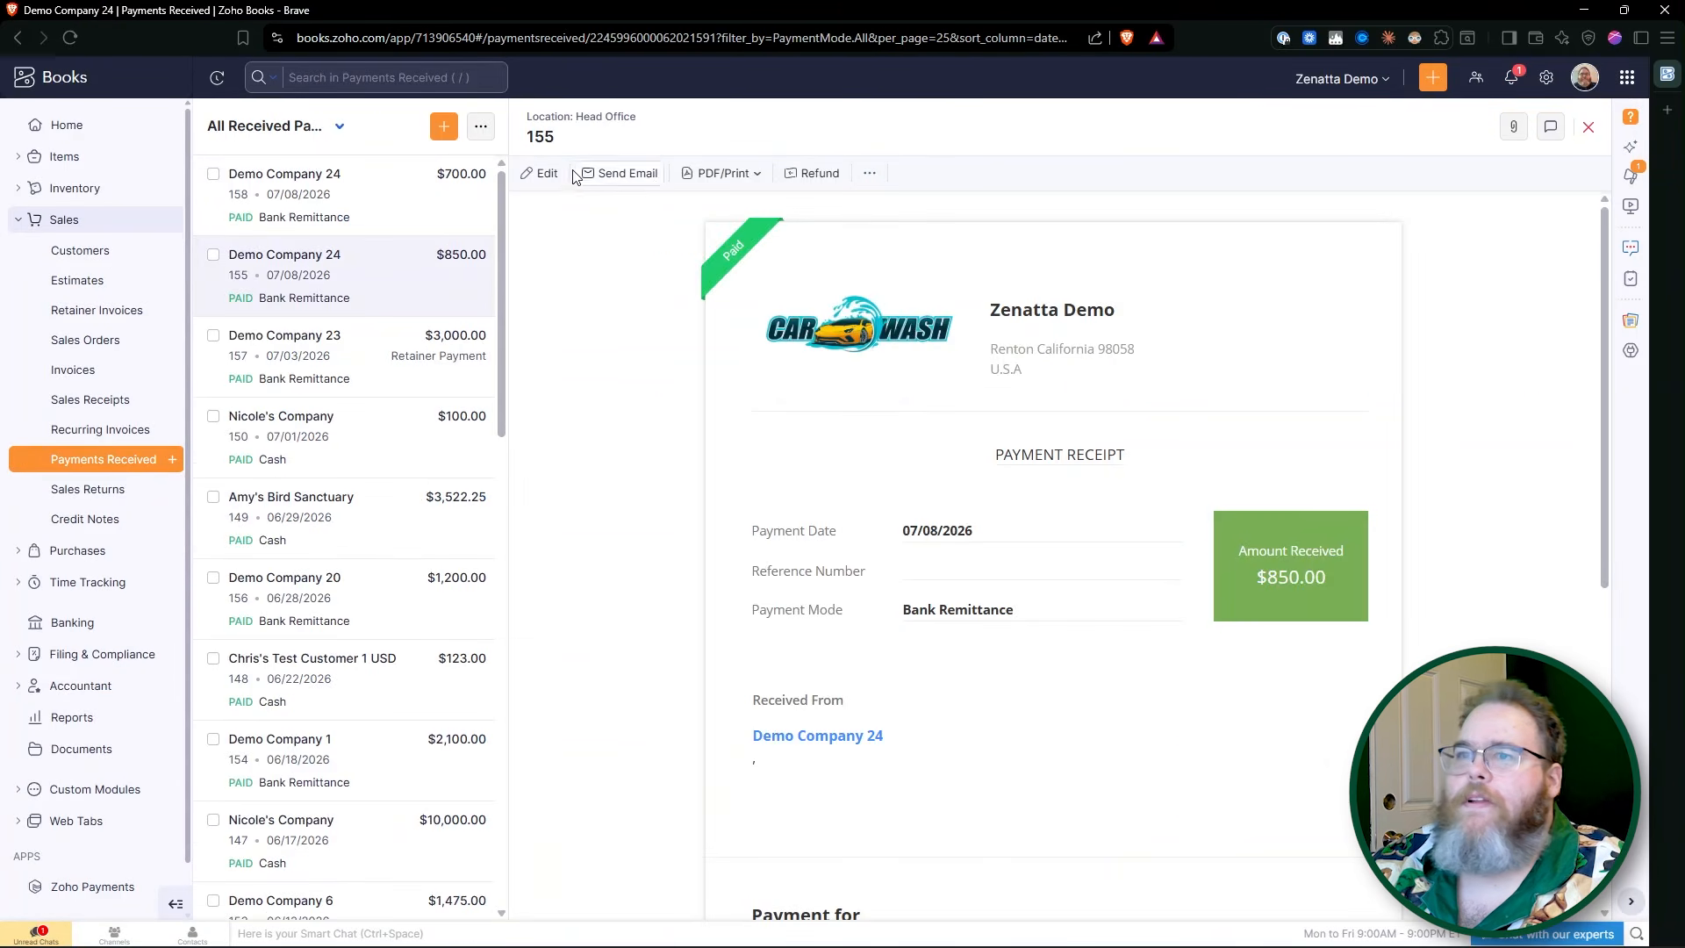
Step: Set the bank charges on Demo Company 24's payment 155 to 3 and save the payment
click(538, 174)
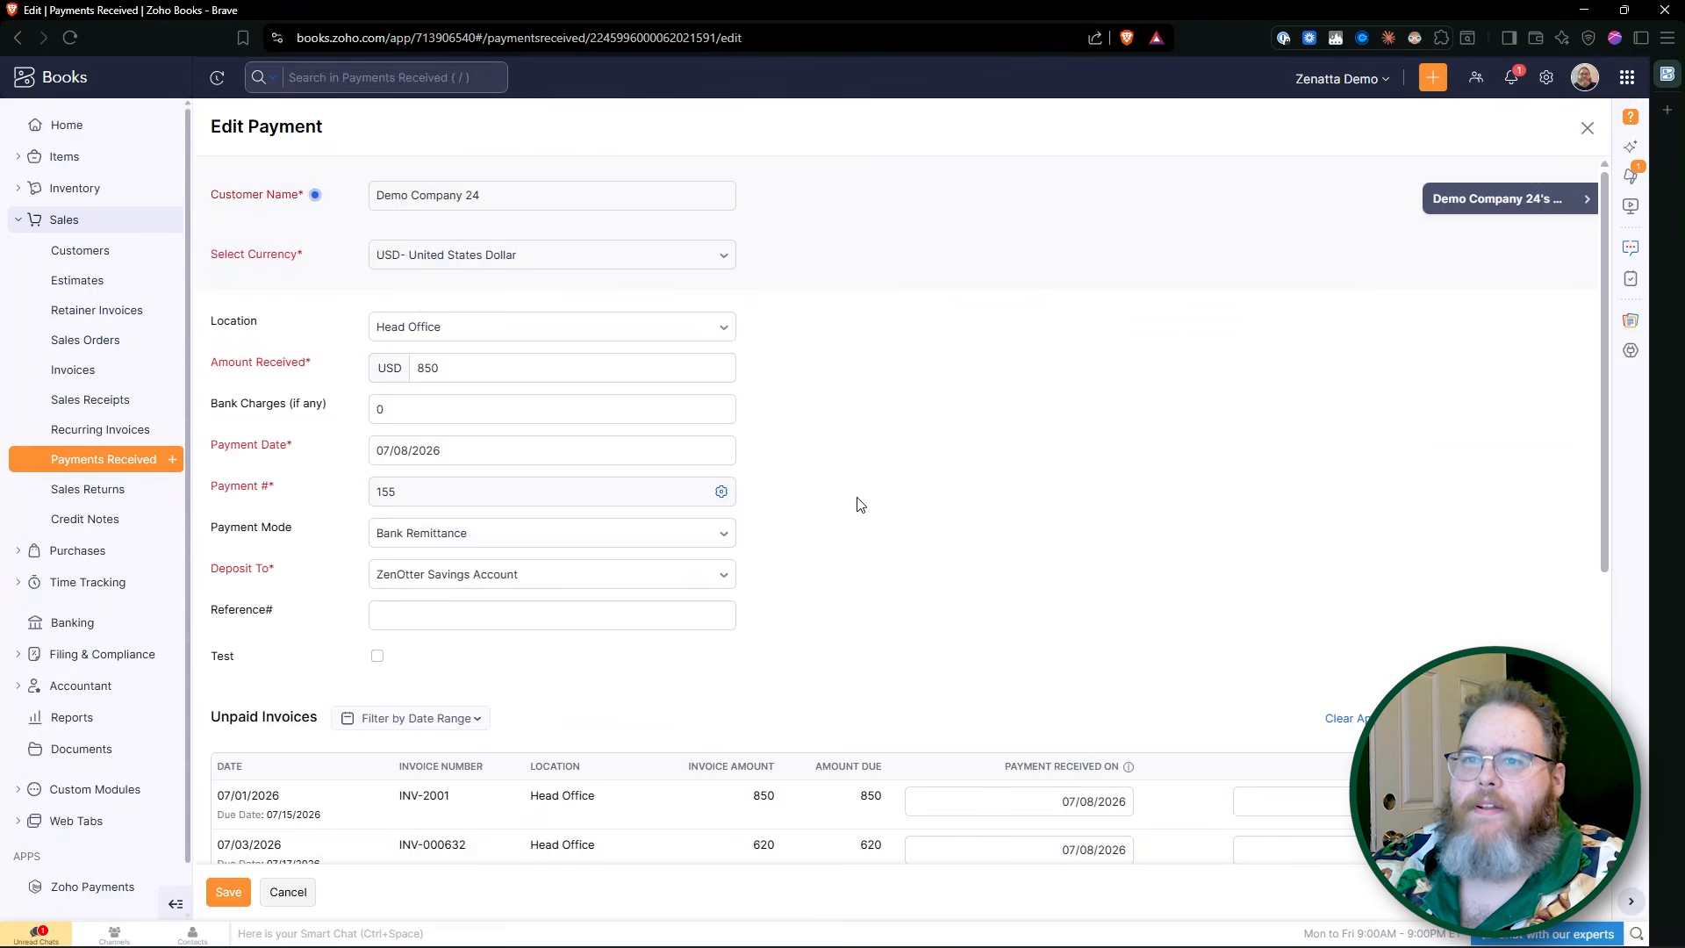
scroll(923, 515, down, 1)
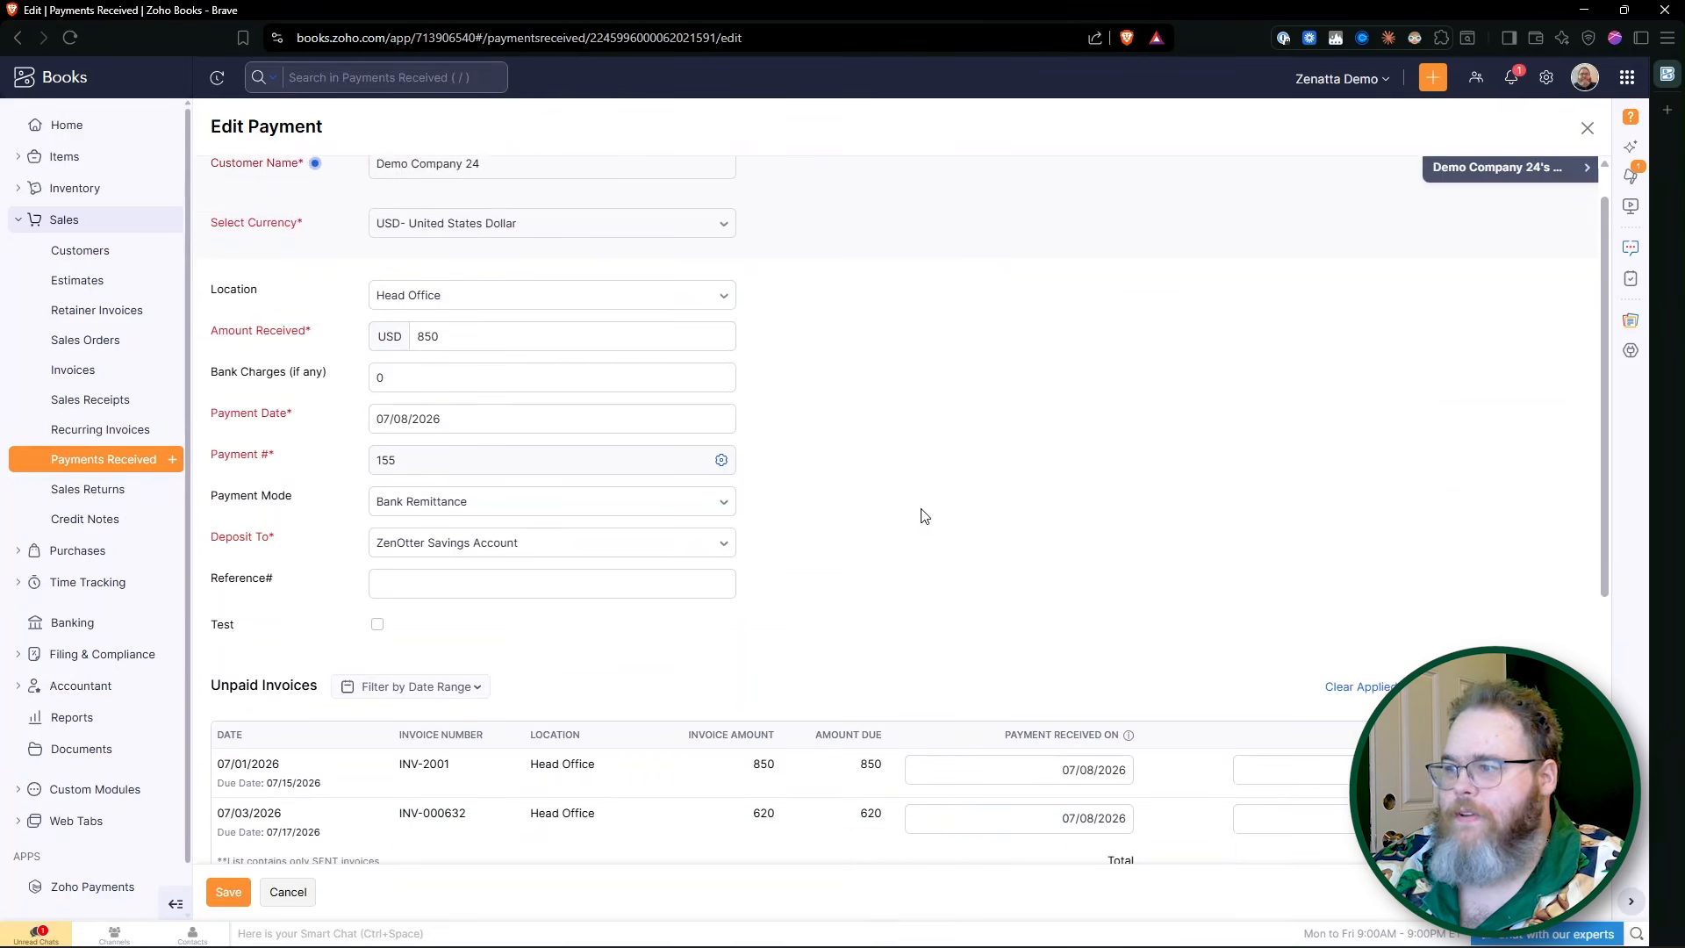
scroll(923, 515, down, 1)
scroll(913, 509, up, 2)
drag(426, 411, 327, 430)
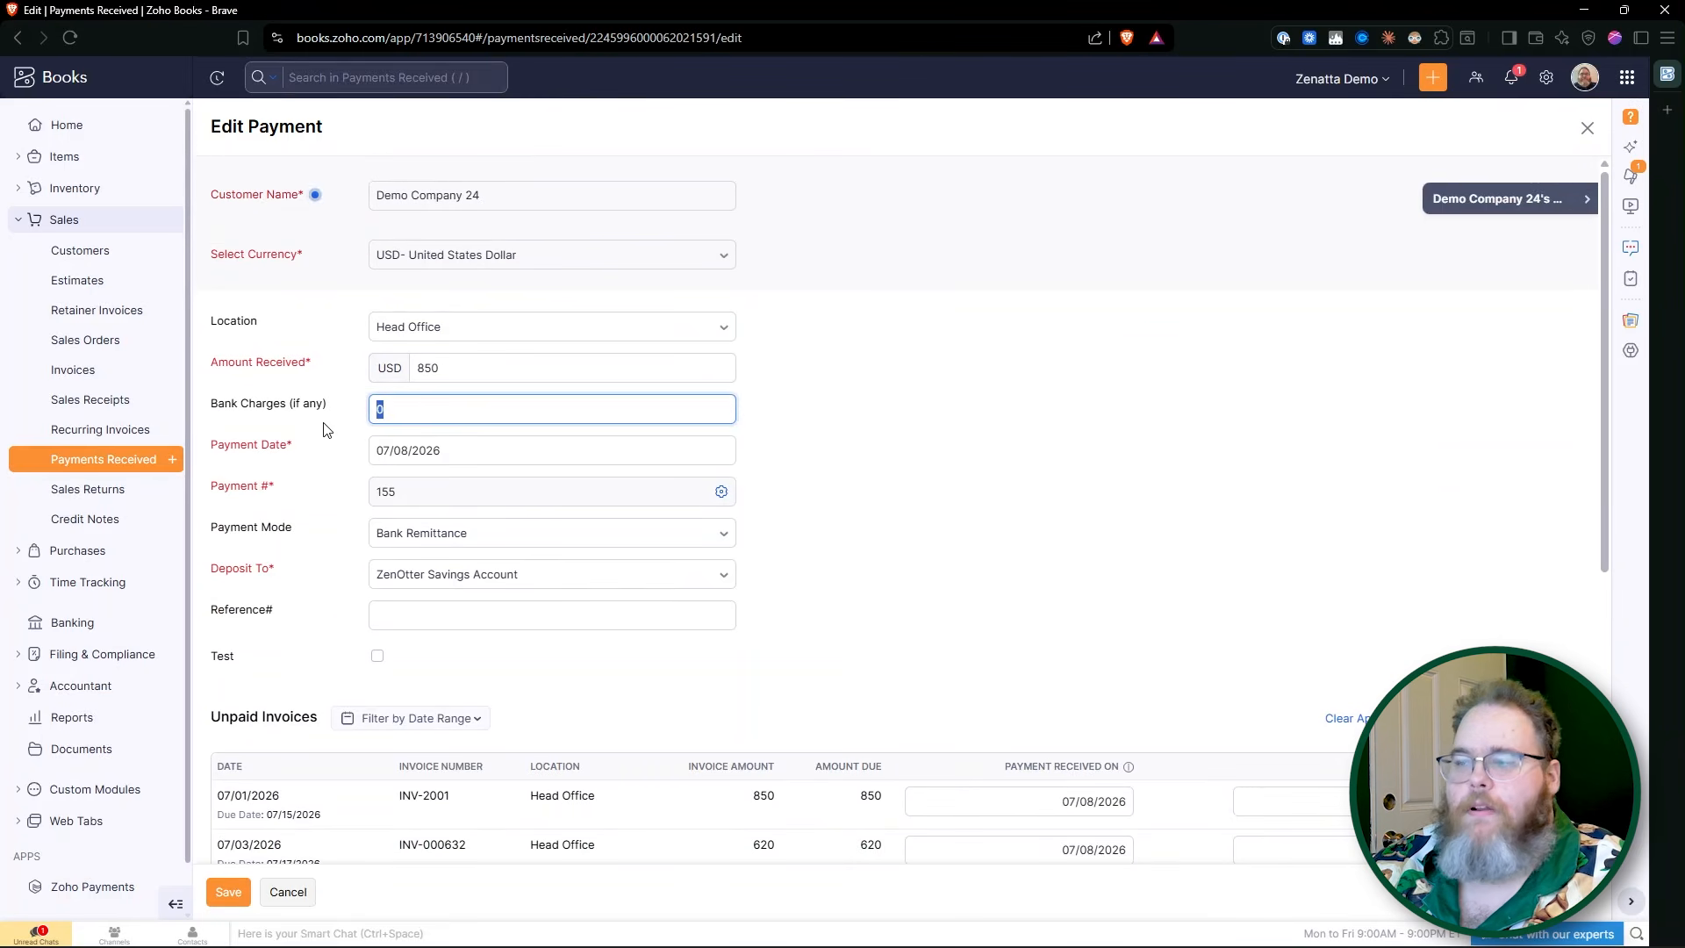
text(3)
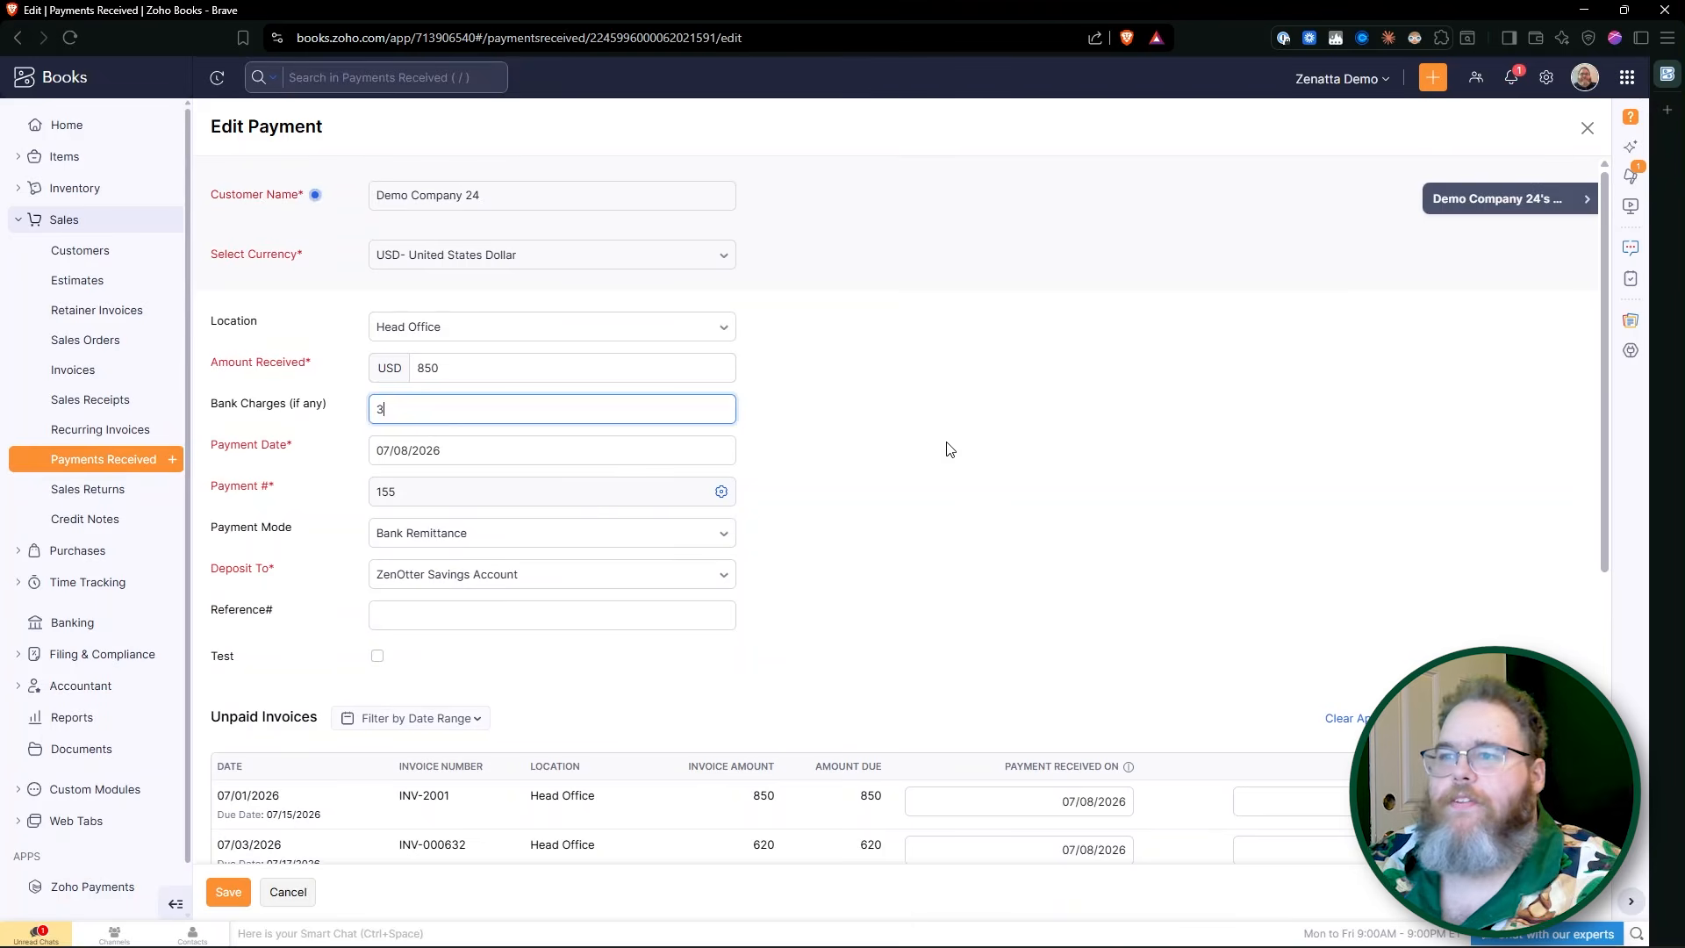
click(902, 516)
click(228, 892)
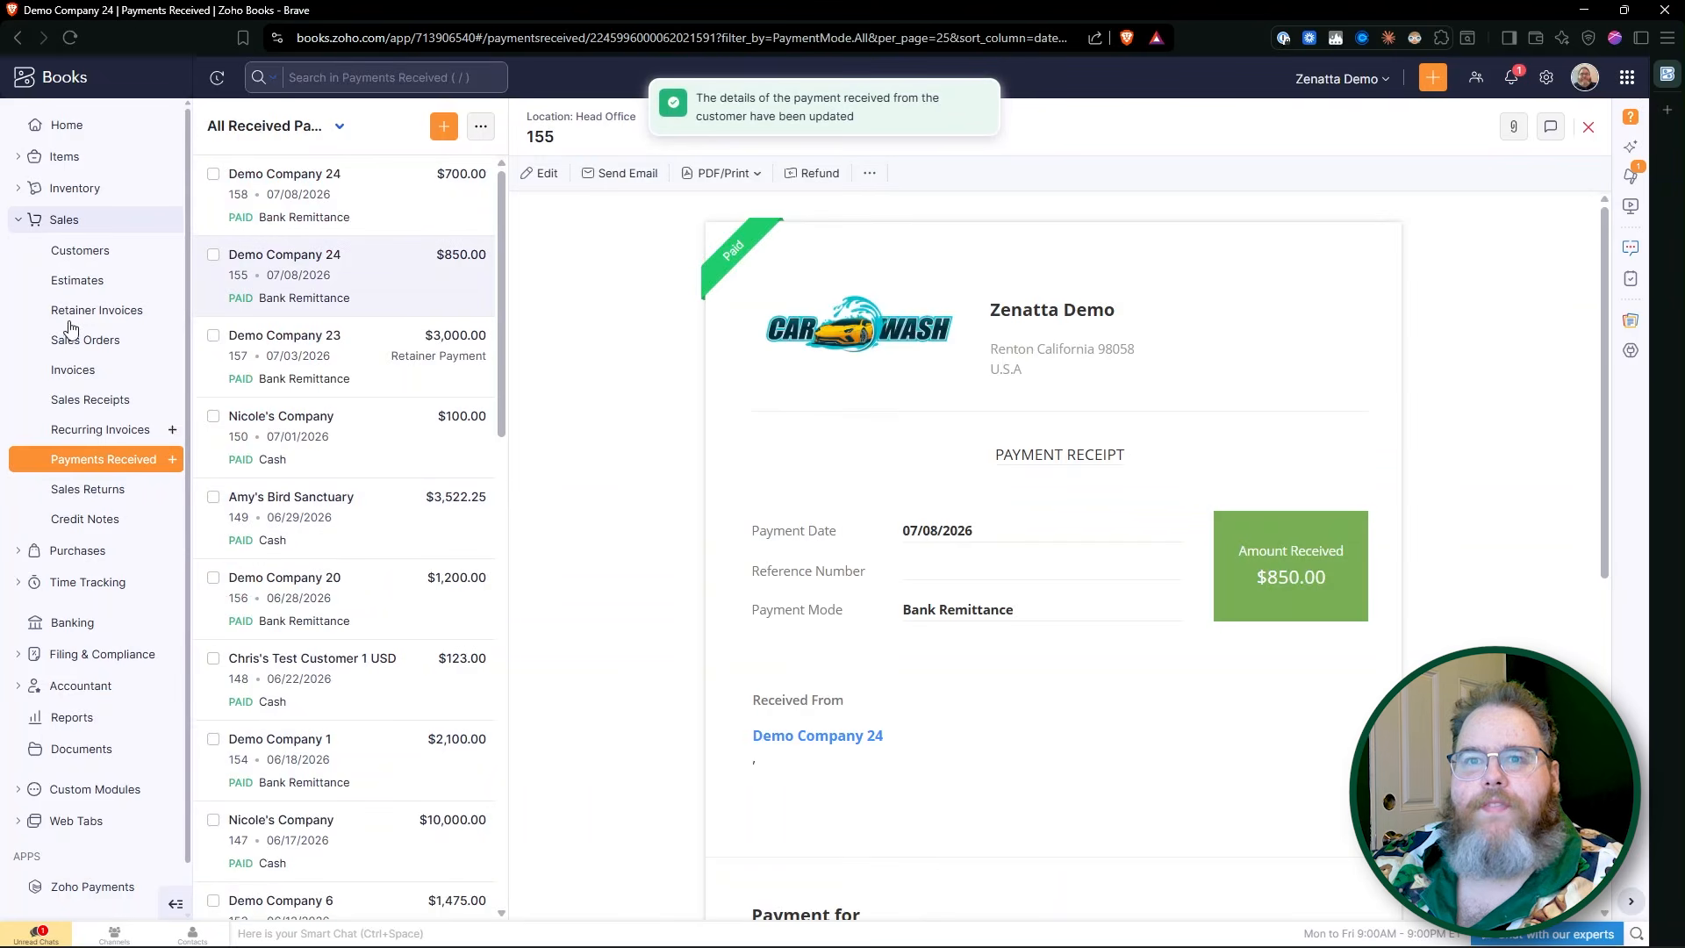
Step: Match the $847.00 deposit in the ZenOtter Savings Account with Demo Company 24's customer payment
click(88, 621)
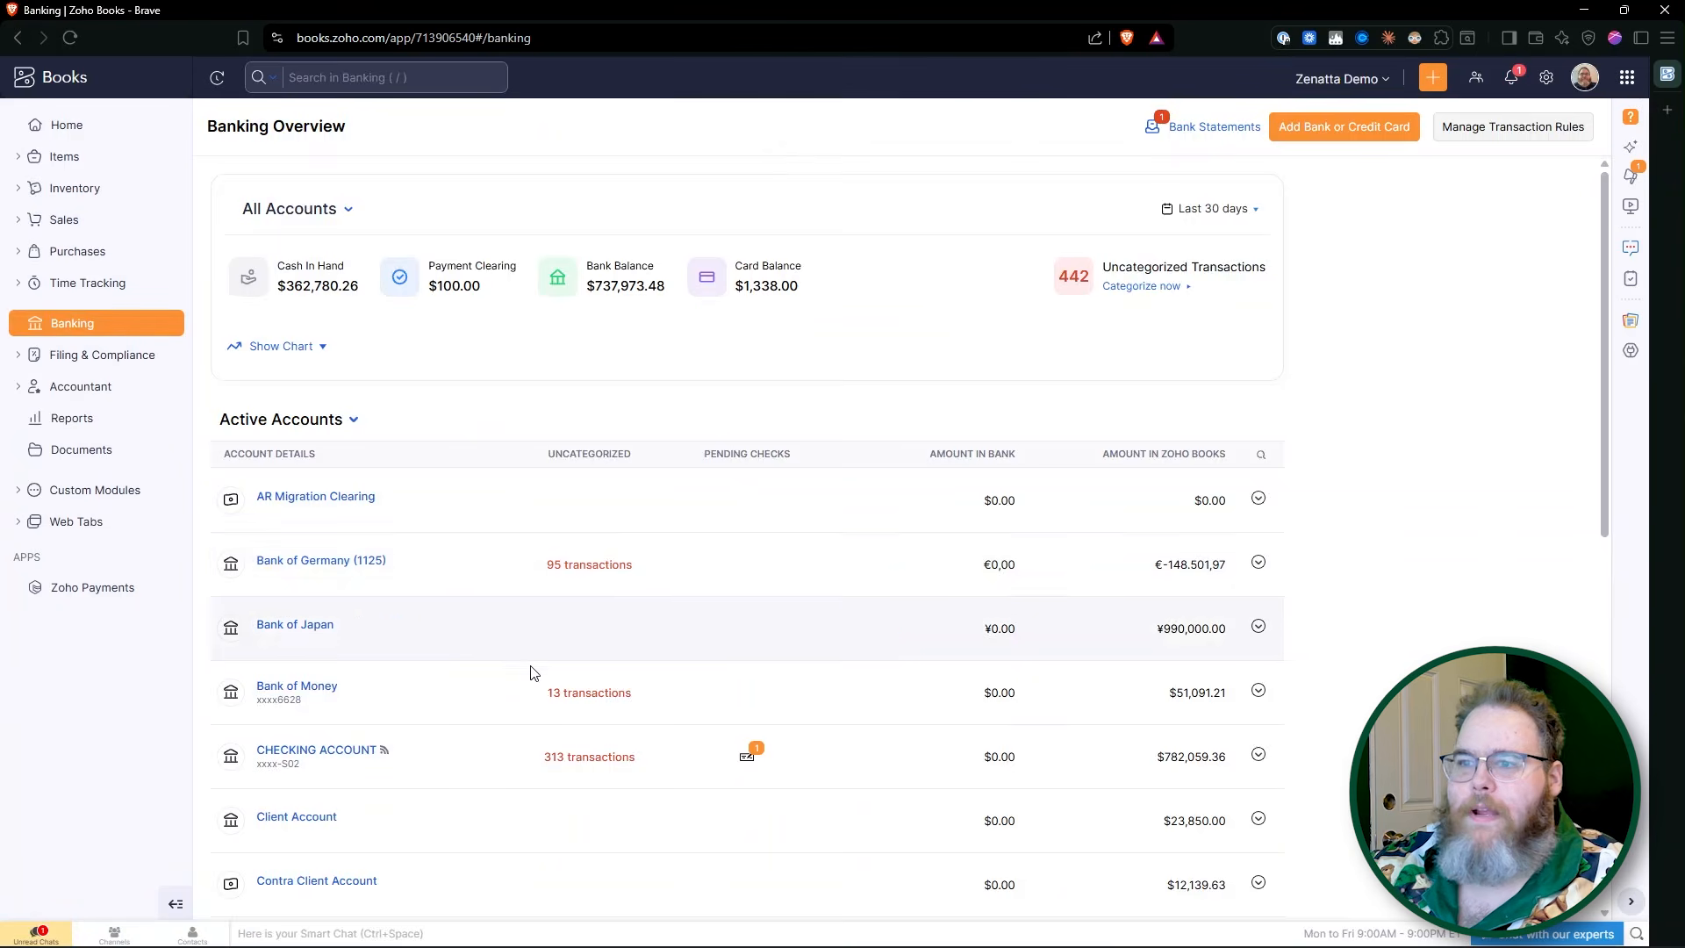
scroll(432, 715, down, 3)
scroll(432, 715, down, 3)
click(392, 864)
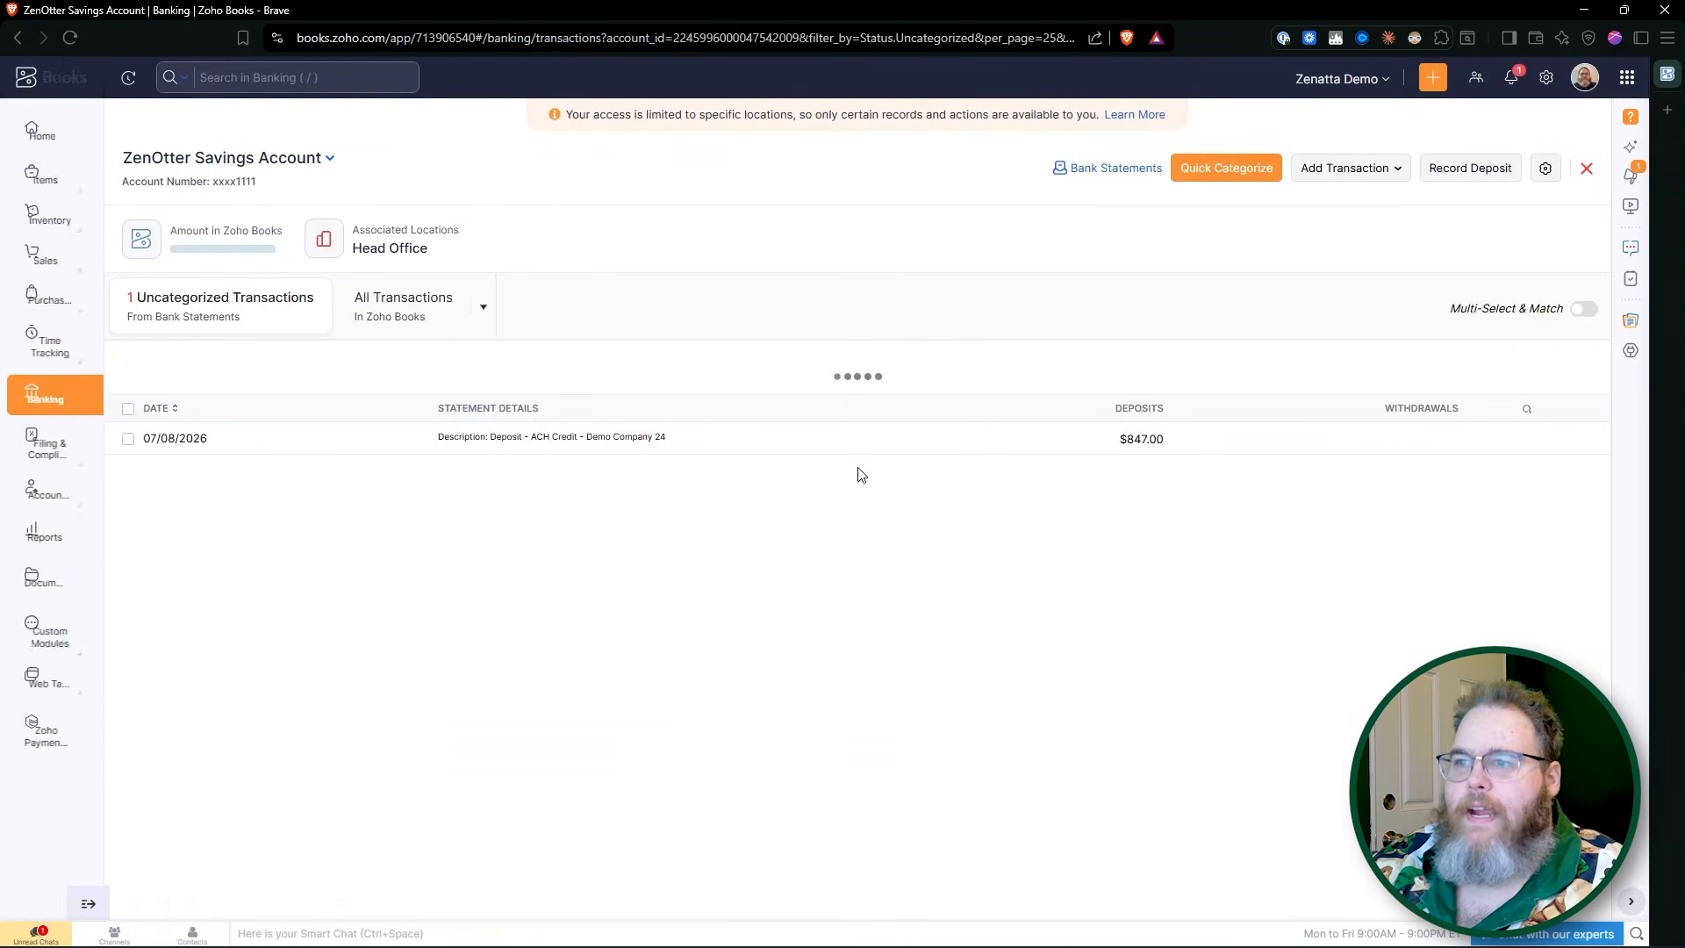
click(826, 431)
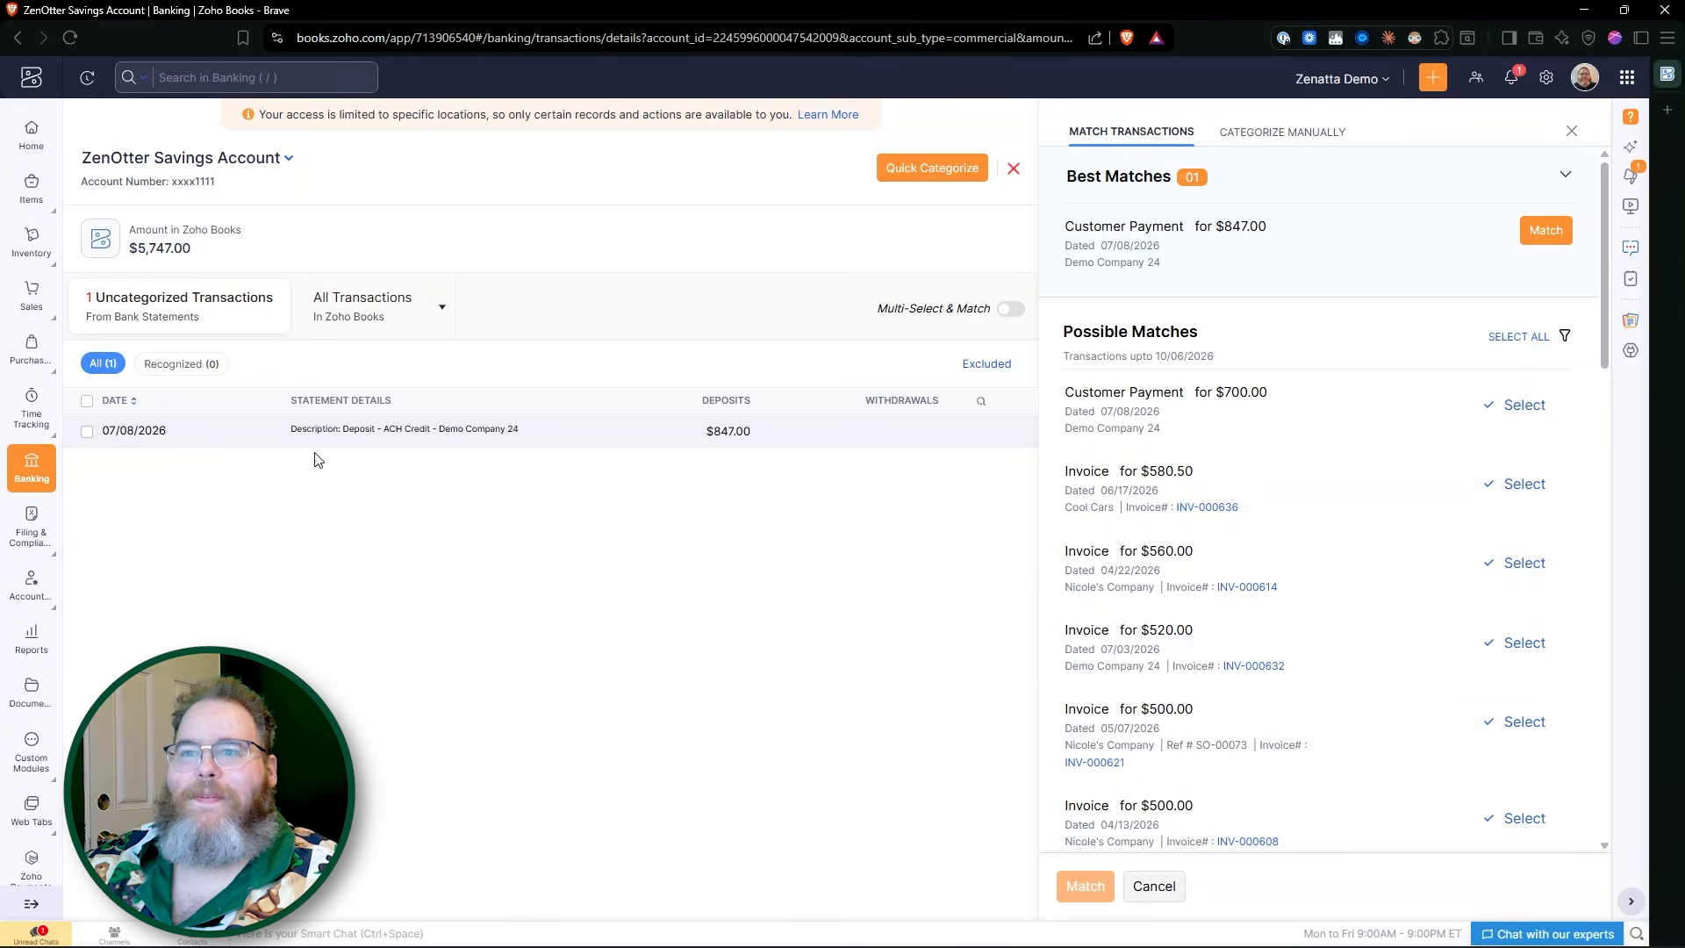
click(1541, 235)
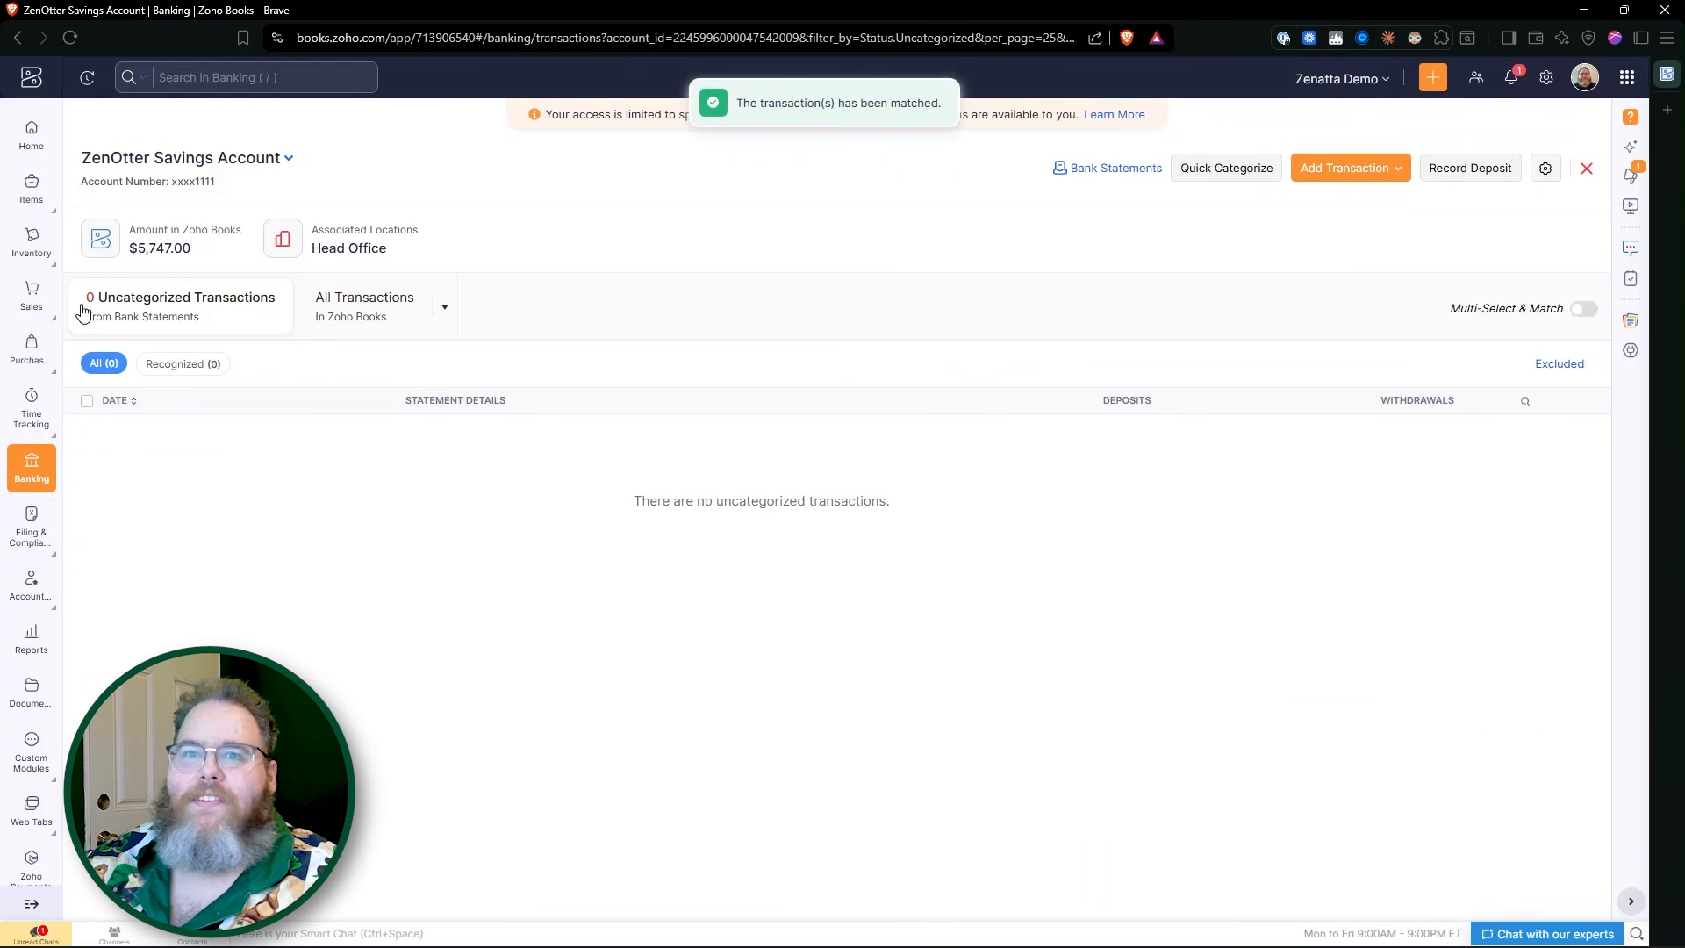
Step: Look through the list of all invoices, checking their statuses and balances due
mouse_move(31, 298)
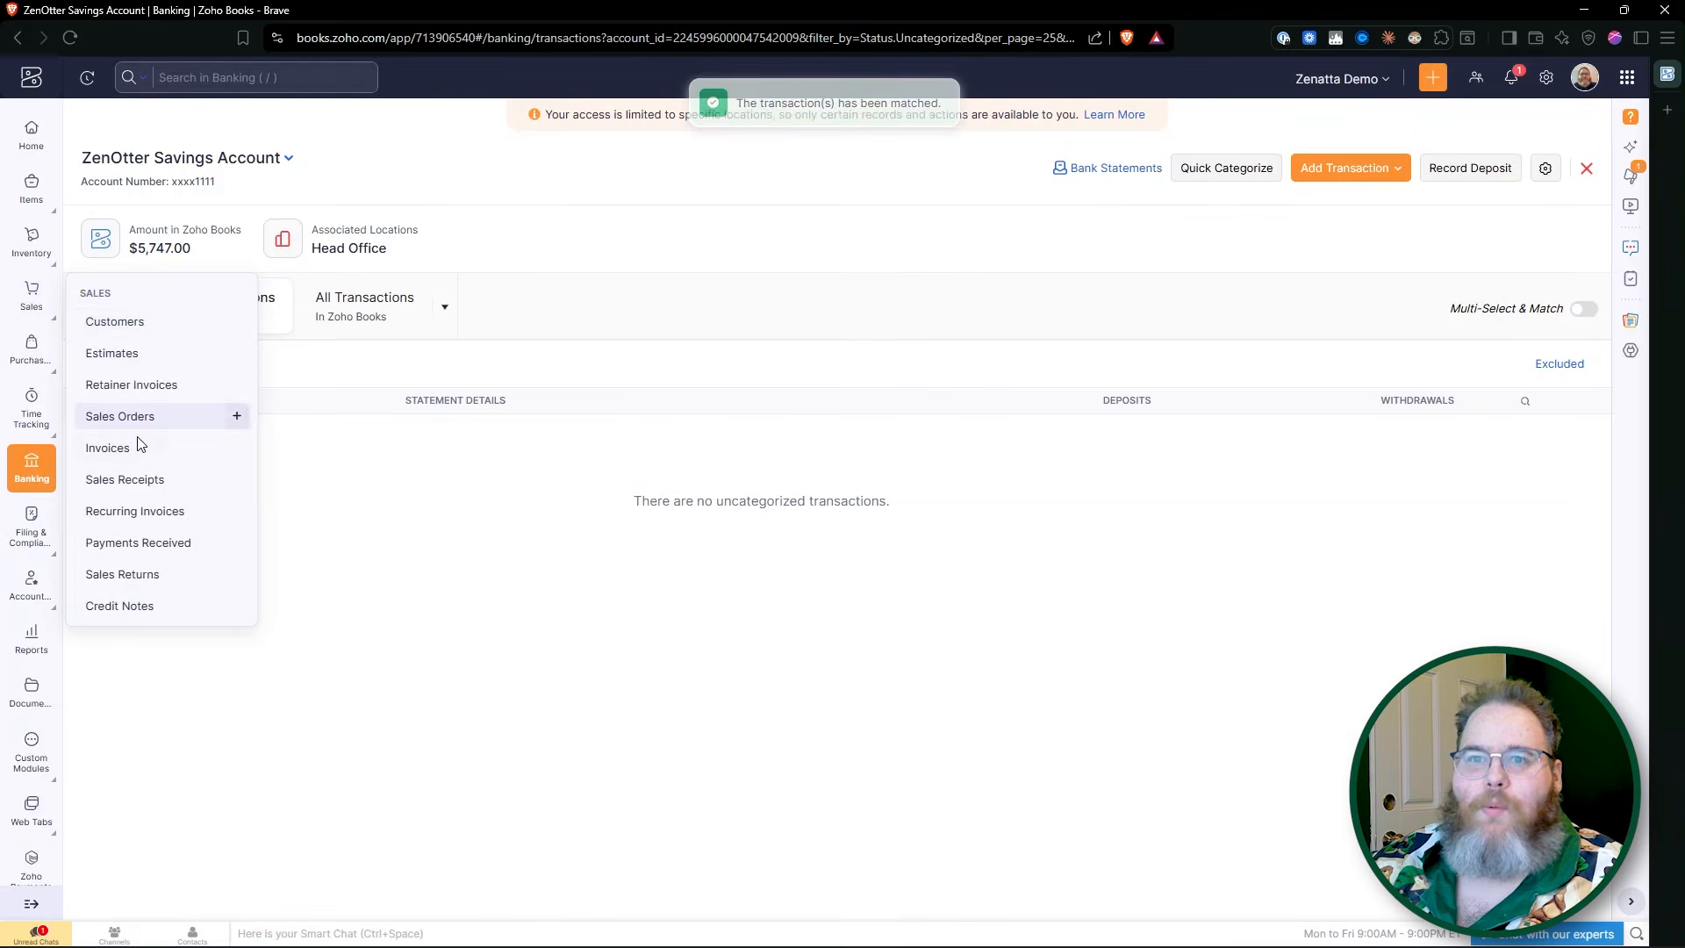
click(108, 448)
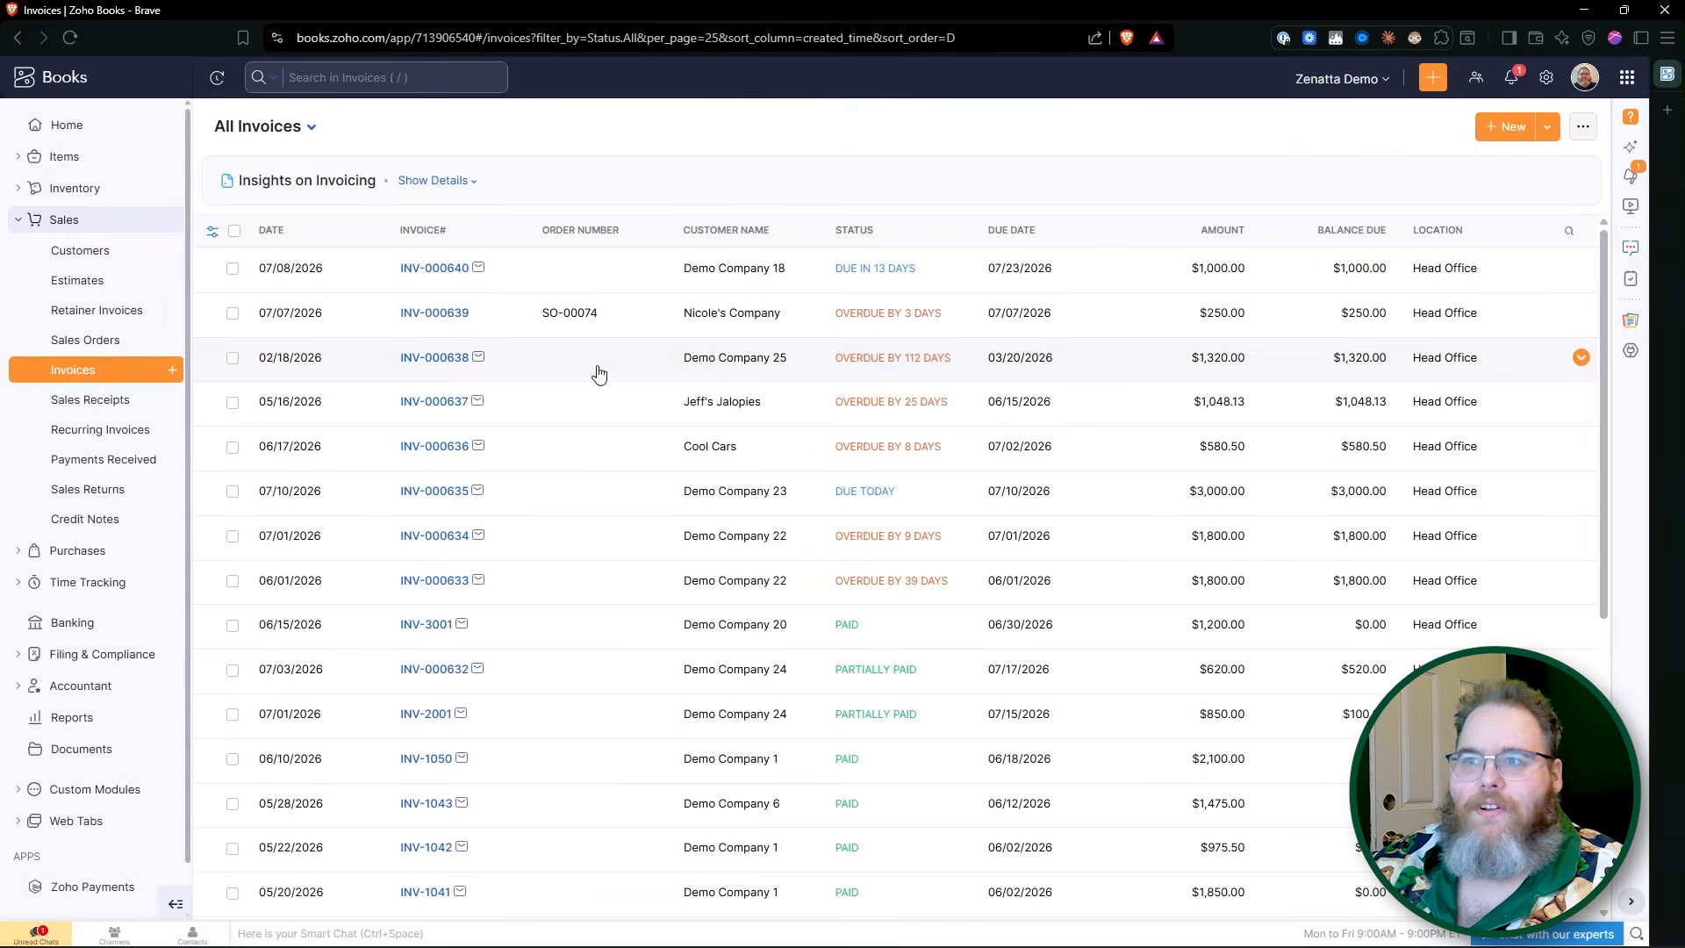
scroll(794, 631, down, 1)
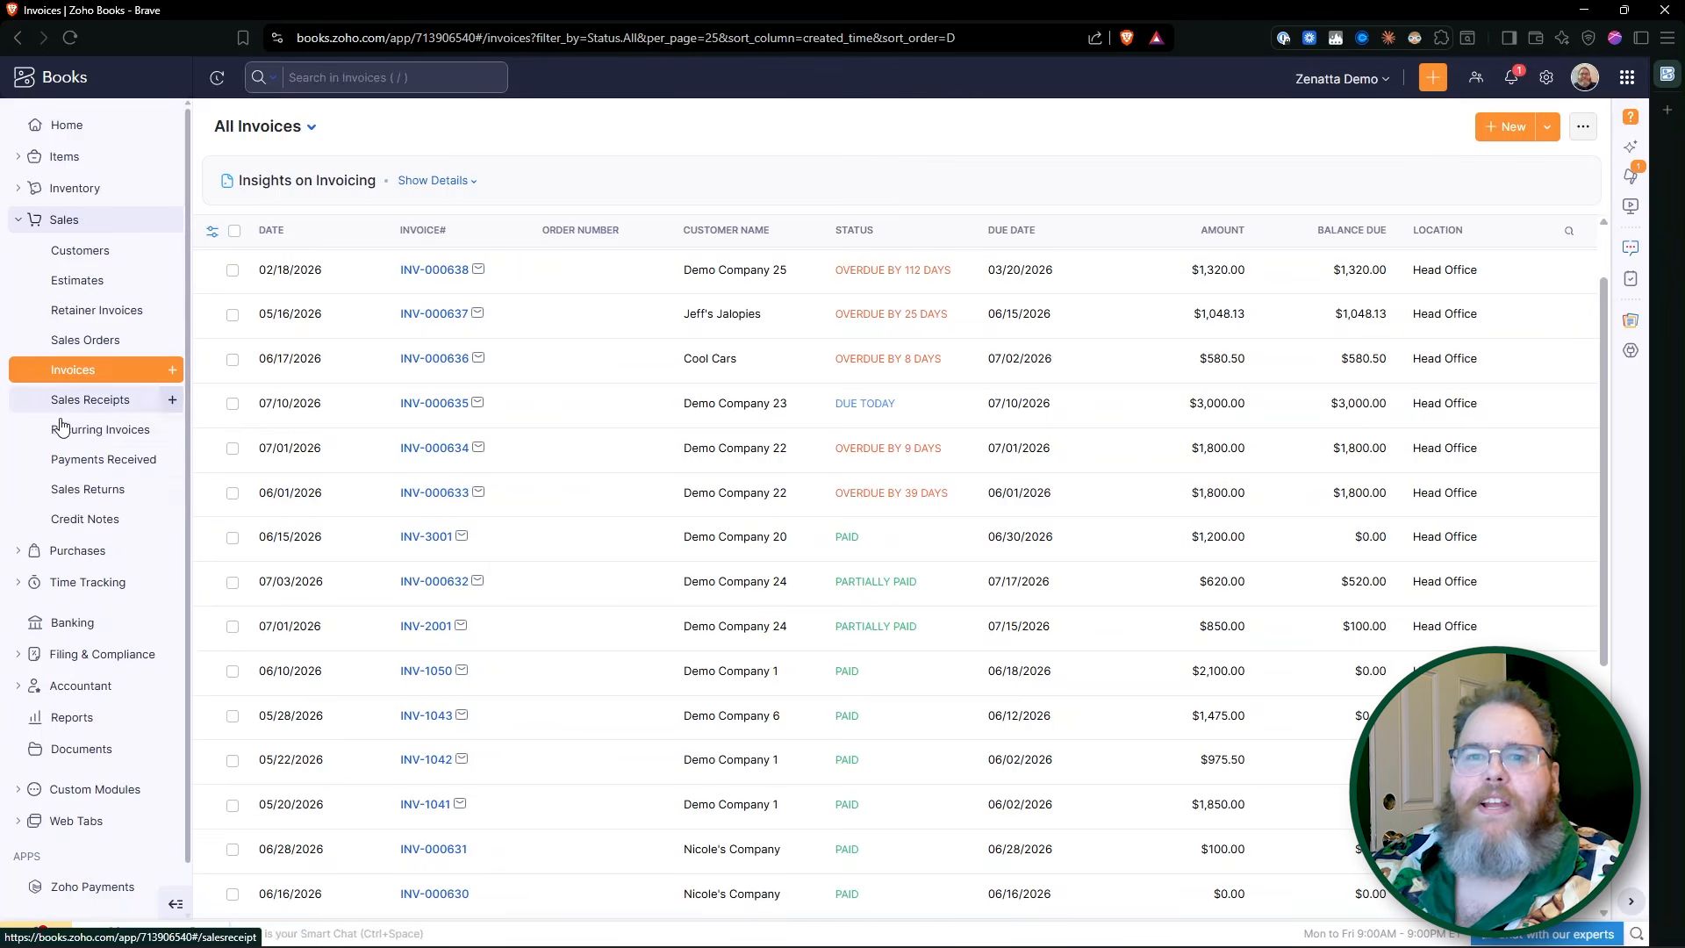
Step: Open received payment 155 for Demo Company 24 and review which invoices it was applied to
click(99, 460)
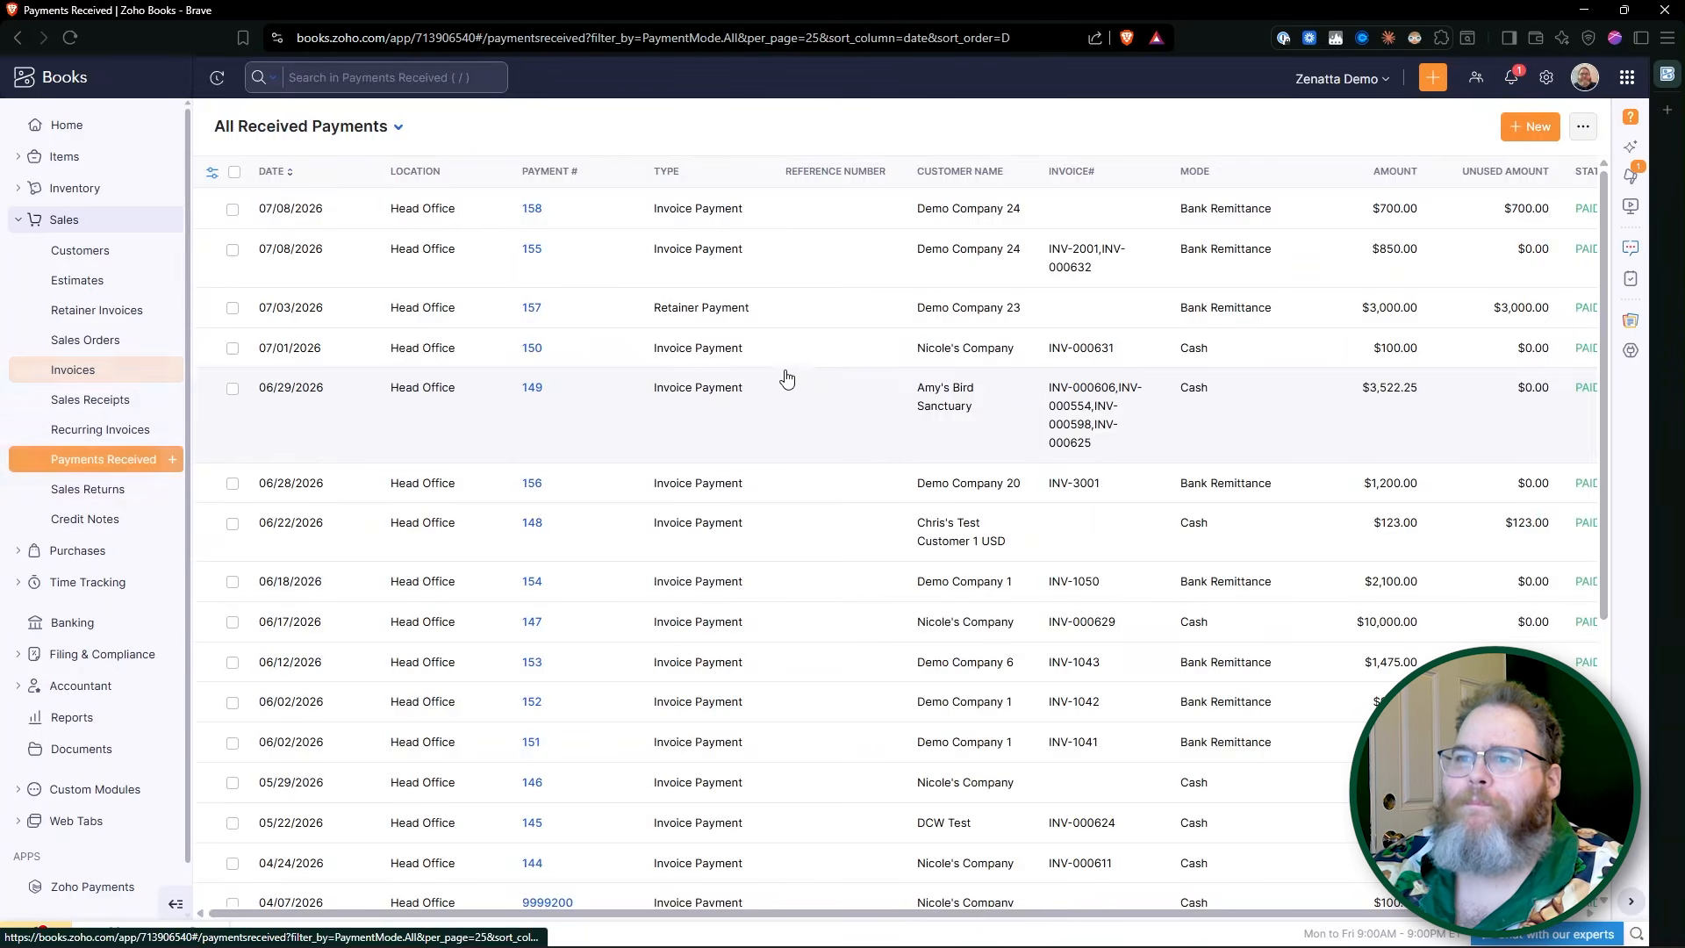
click(821, 222)
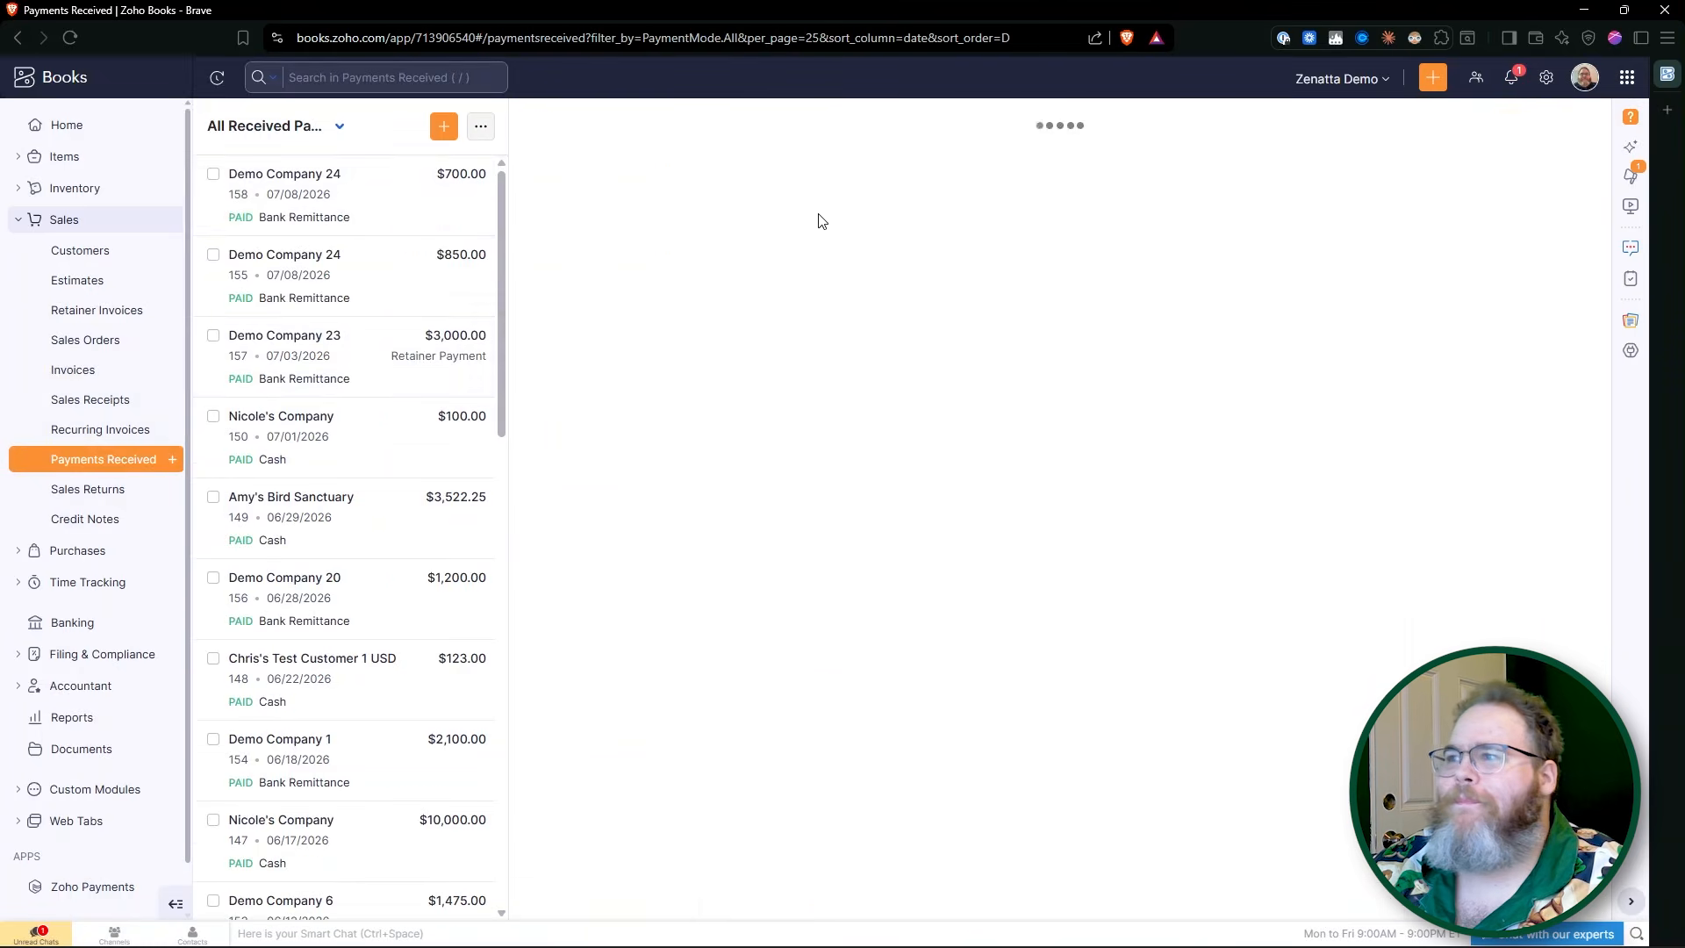
click(351, 292)
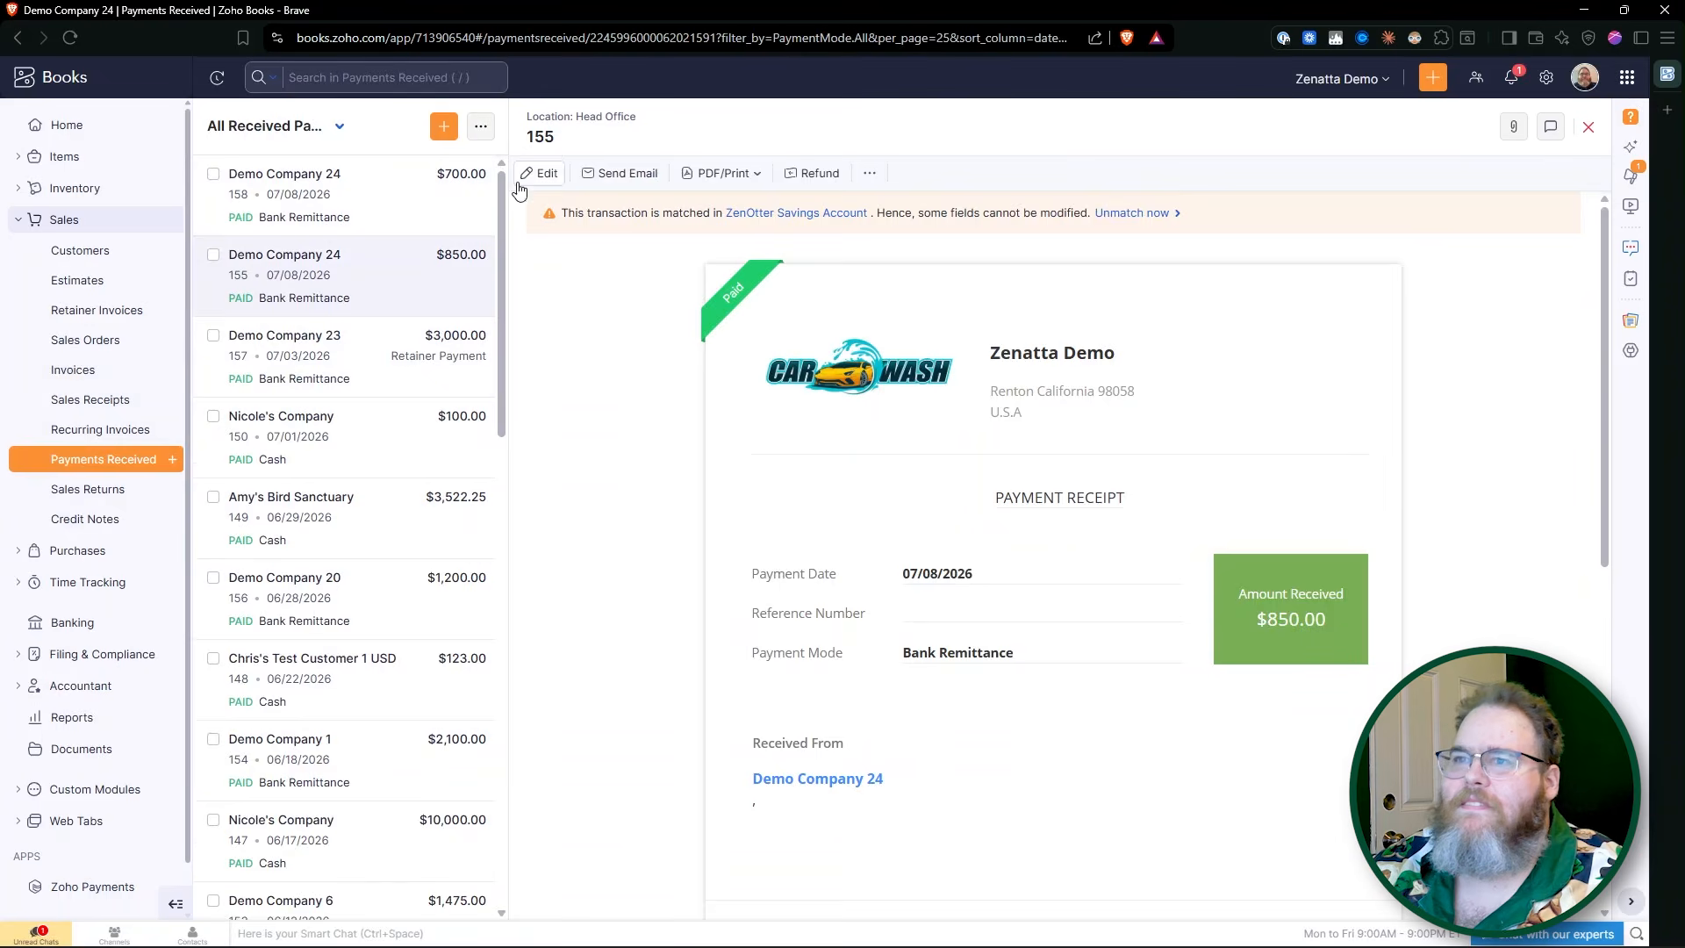
scroll(904, 548, down, 5)
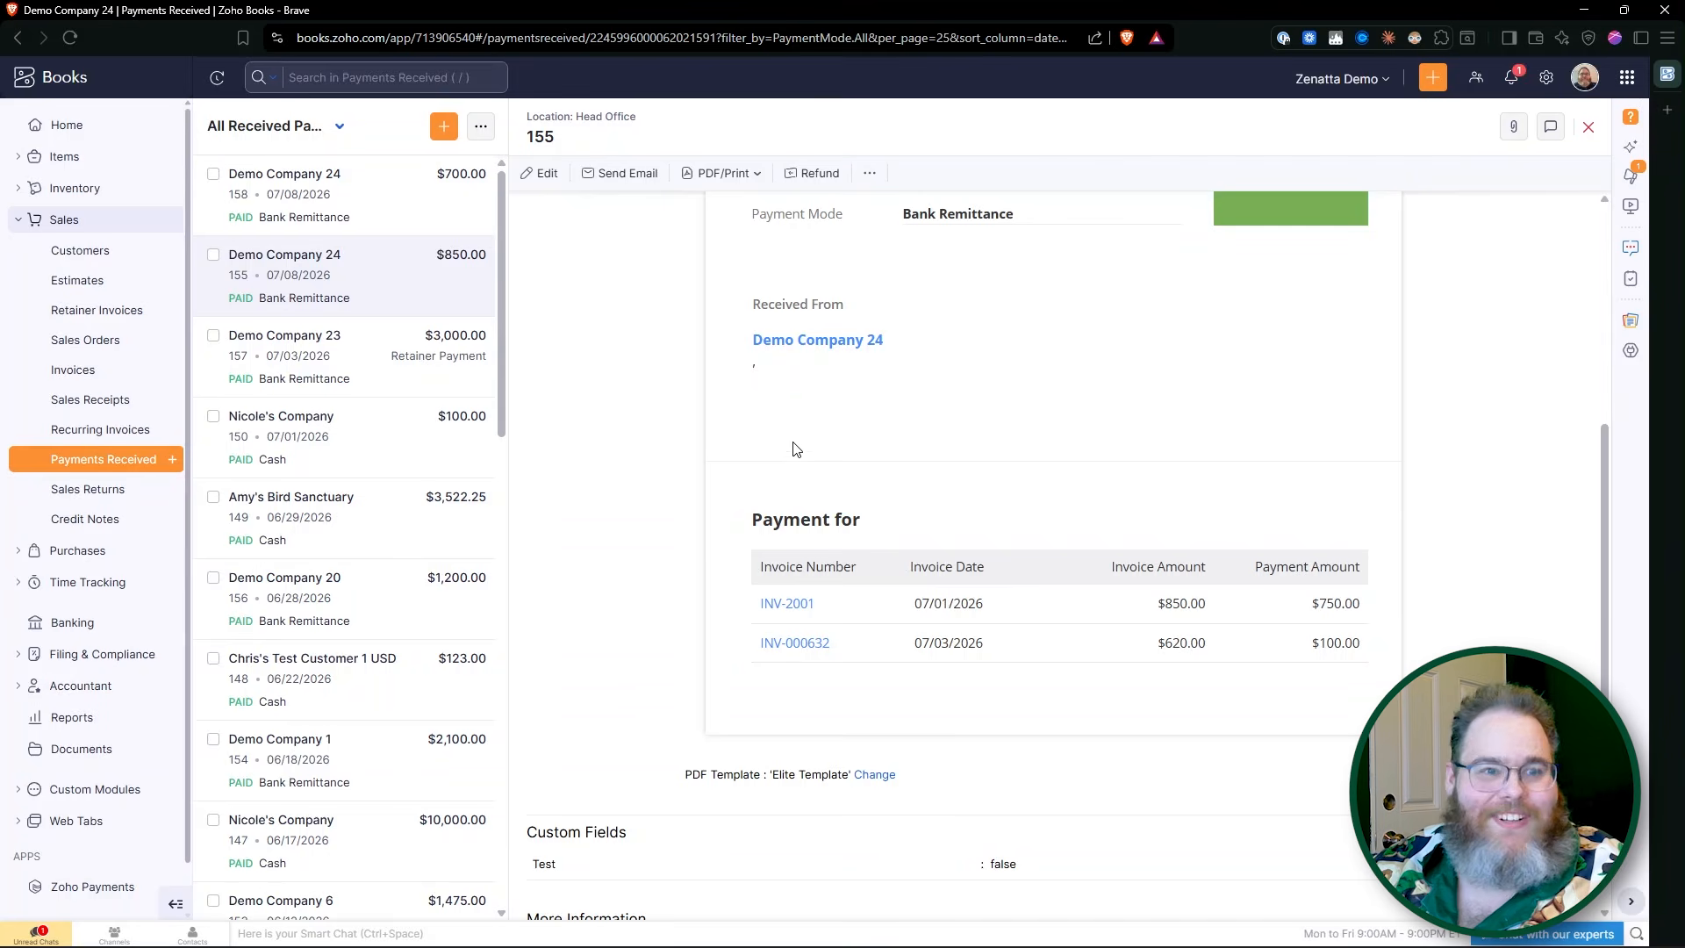
Step: Reallocate payment 155 by applying 850 to INV-2001 and 0 to INV-000632, and save the payment
click(548, 173)
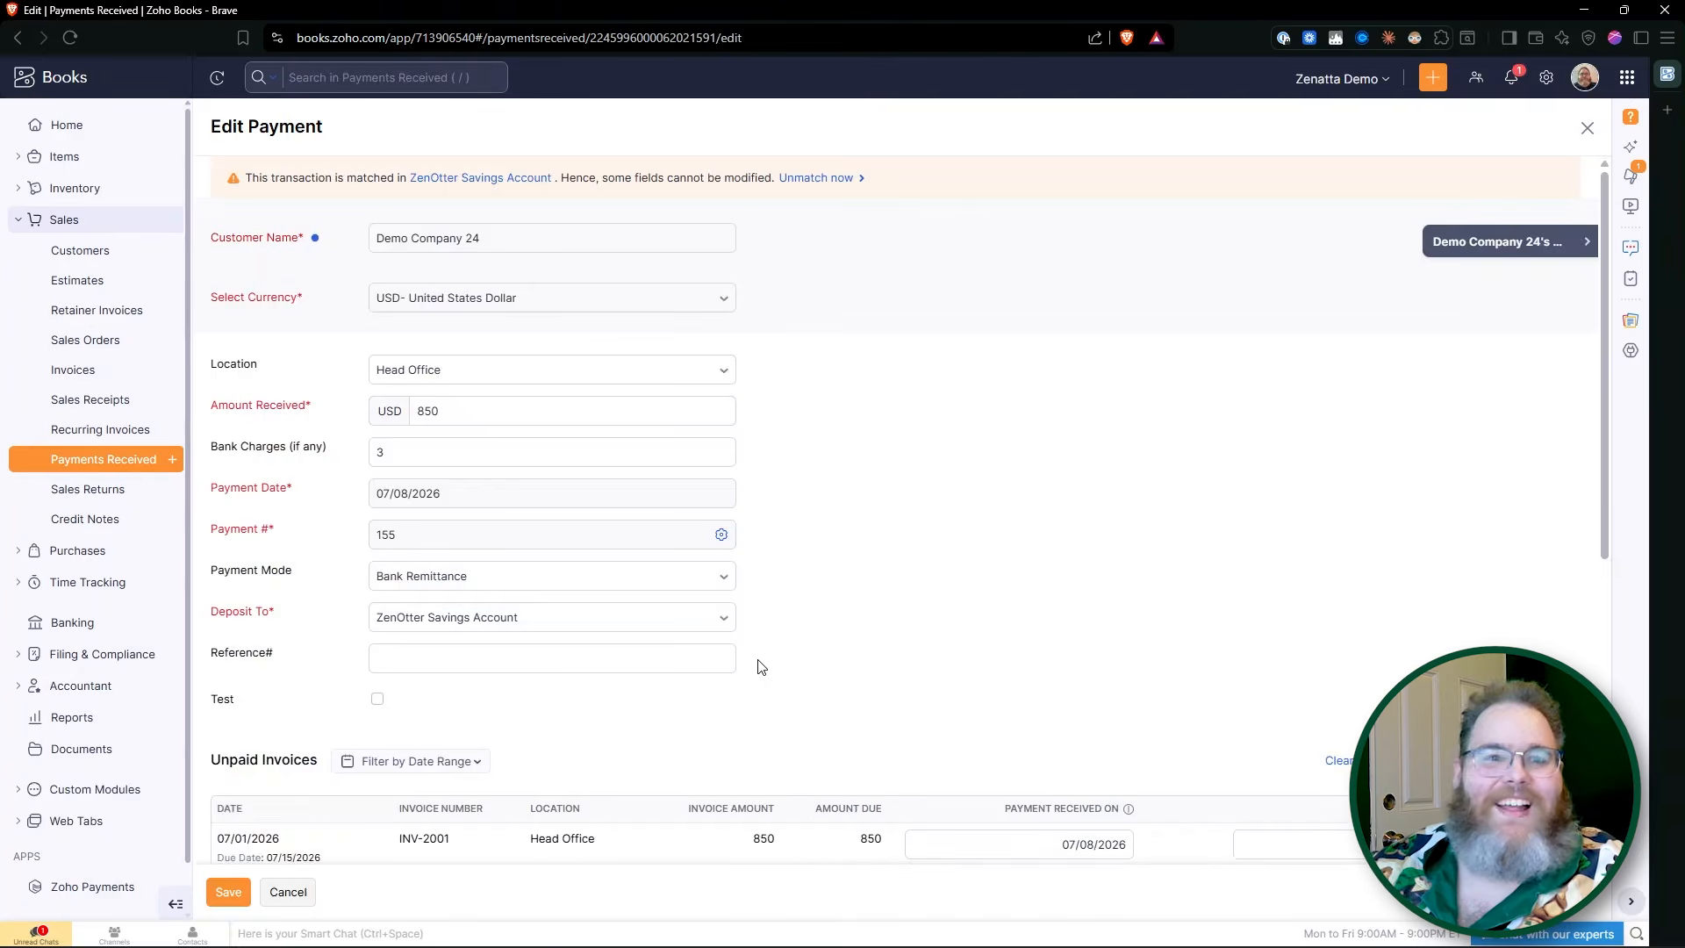
scroll(787, 696, down, 4)
drag(1405, 542, 1452, 548)
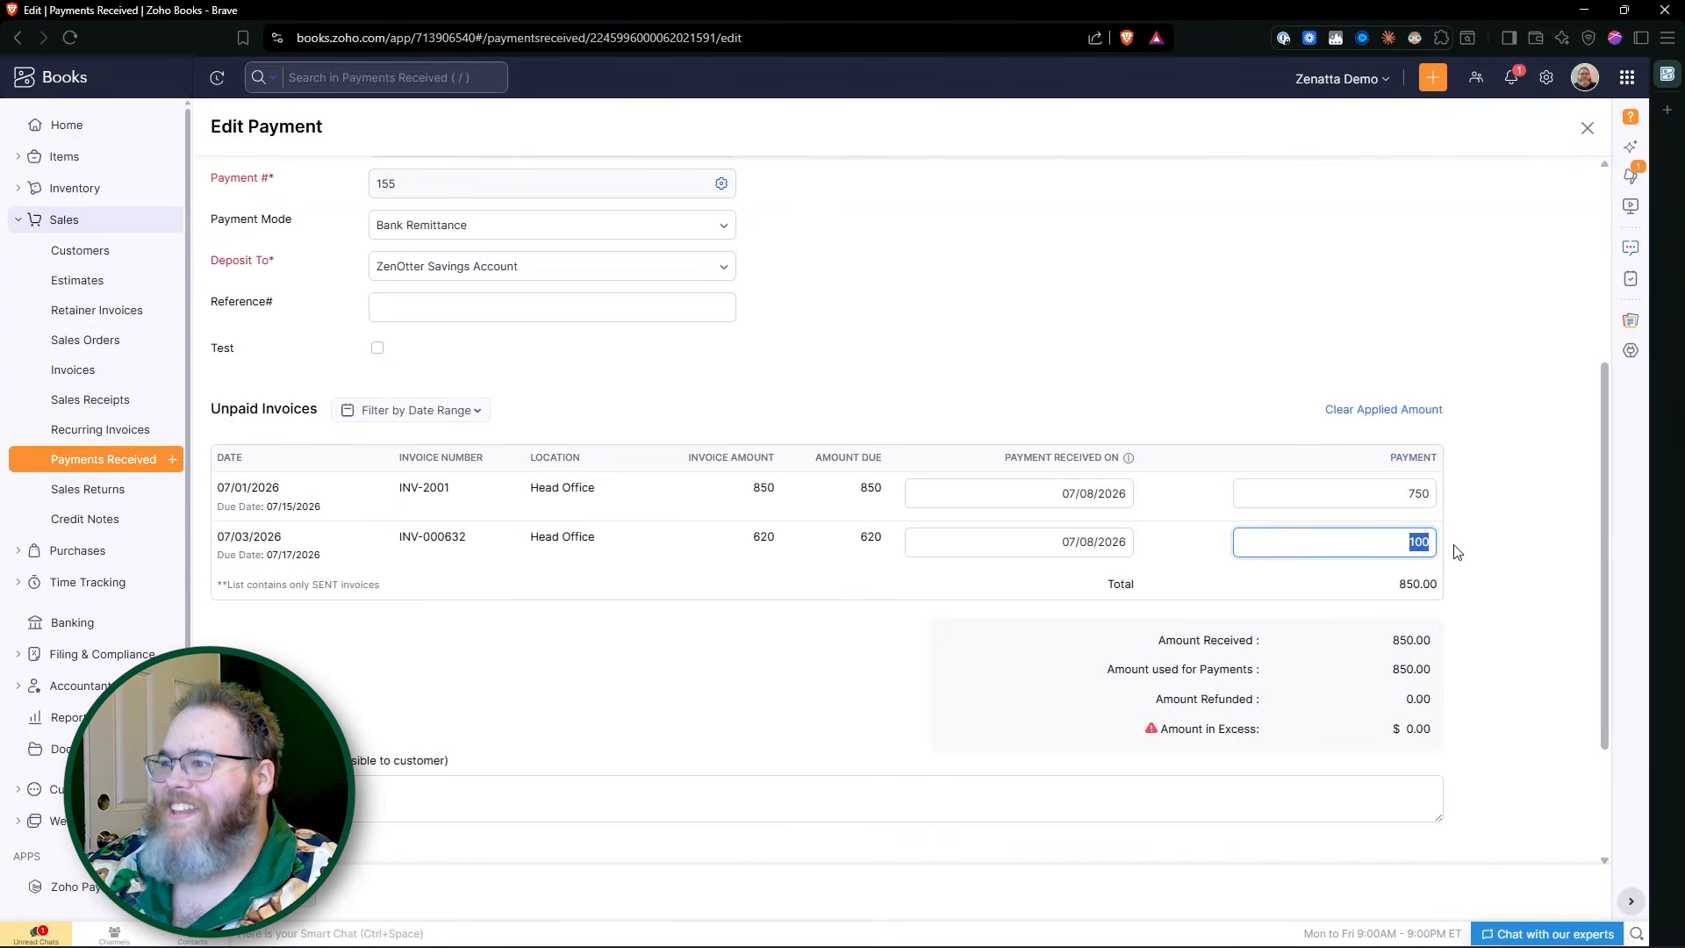
text(0)
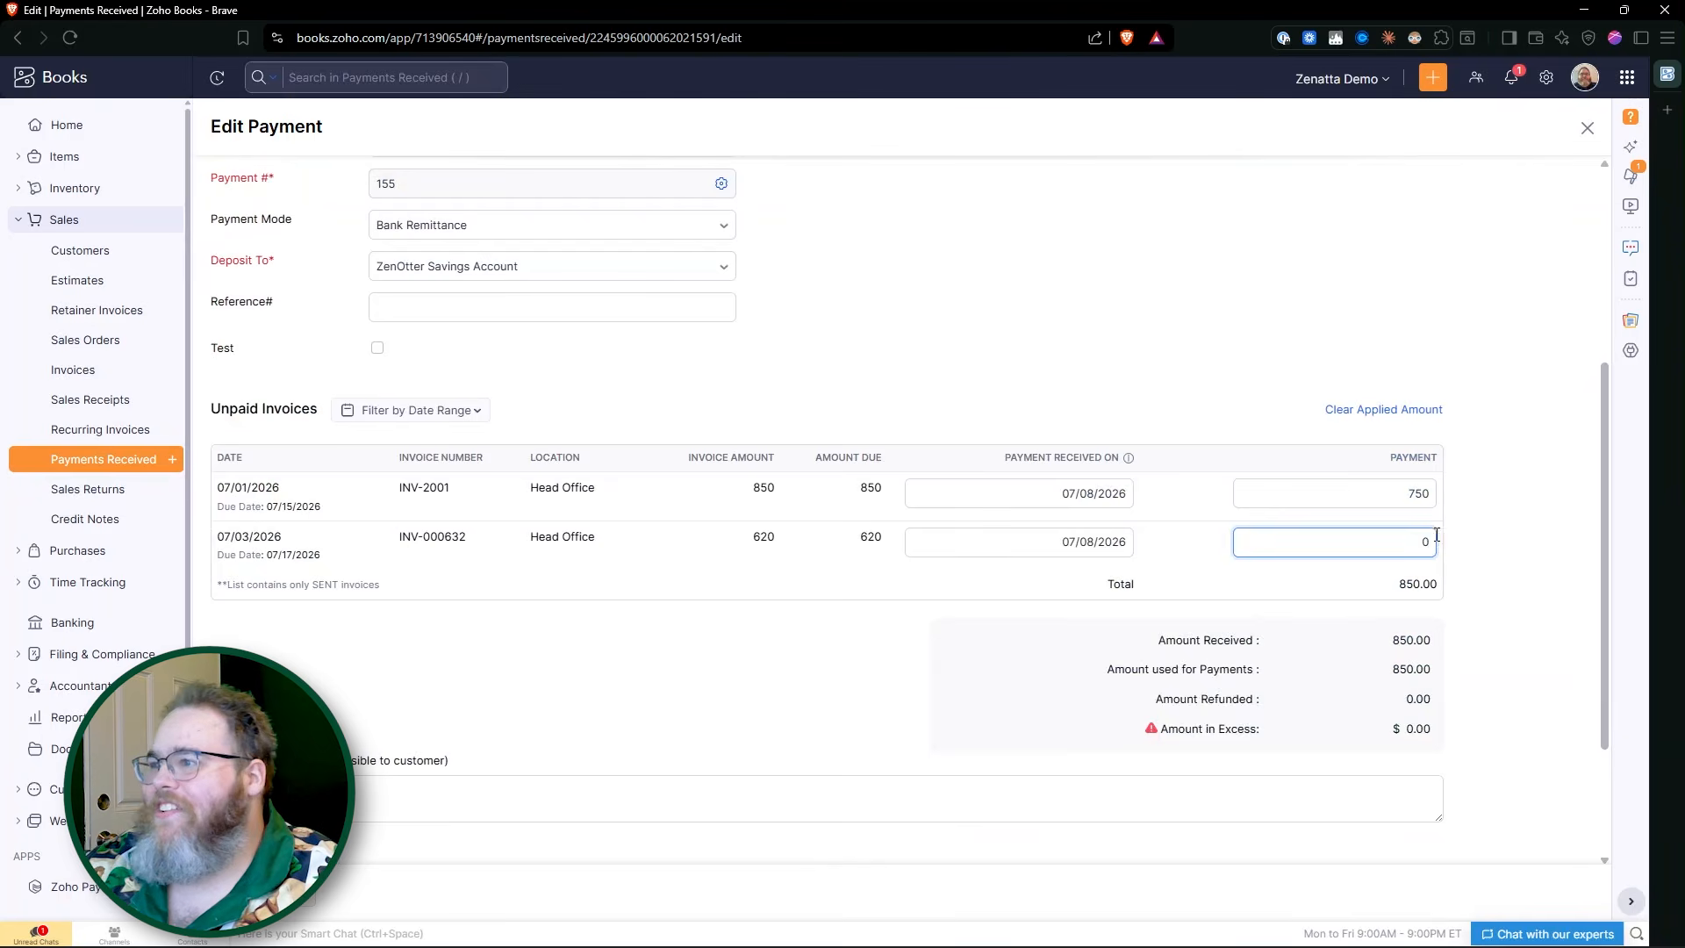
drag(1392, 497, 1508, 470)
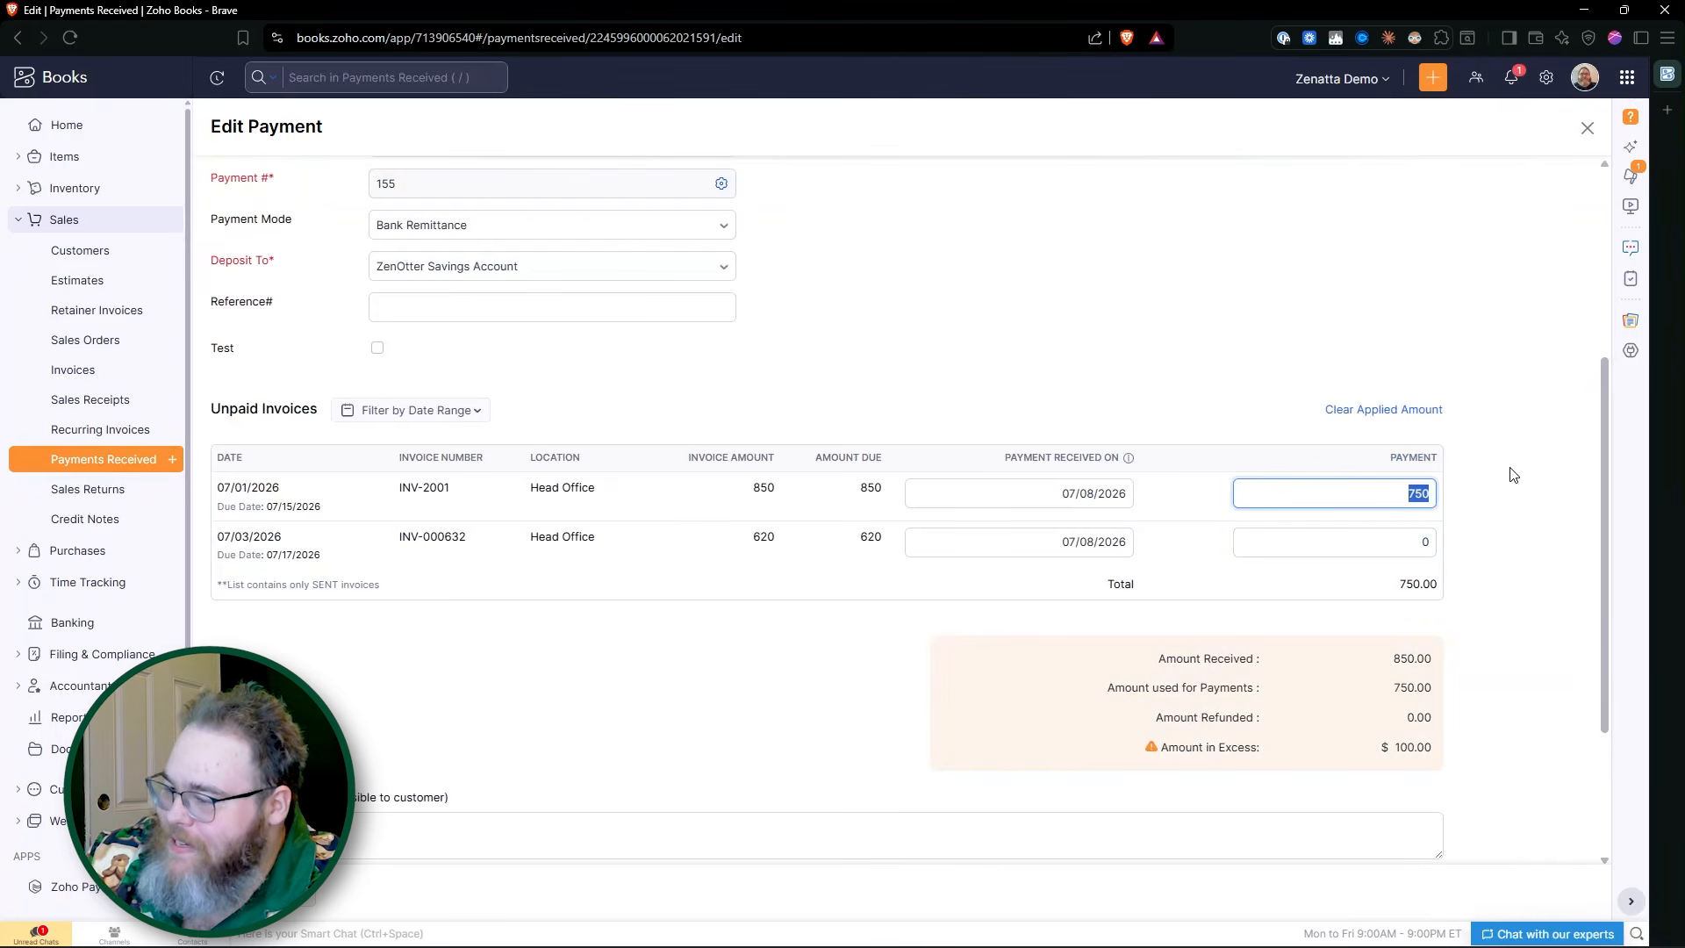
text(850)
click(1509, 476)
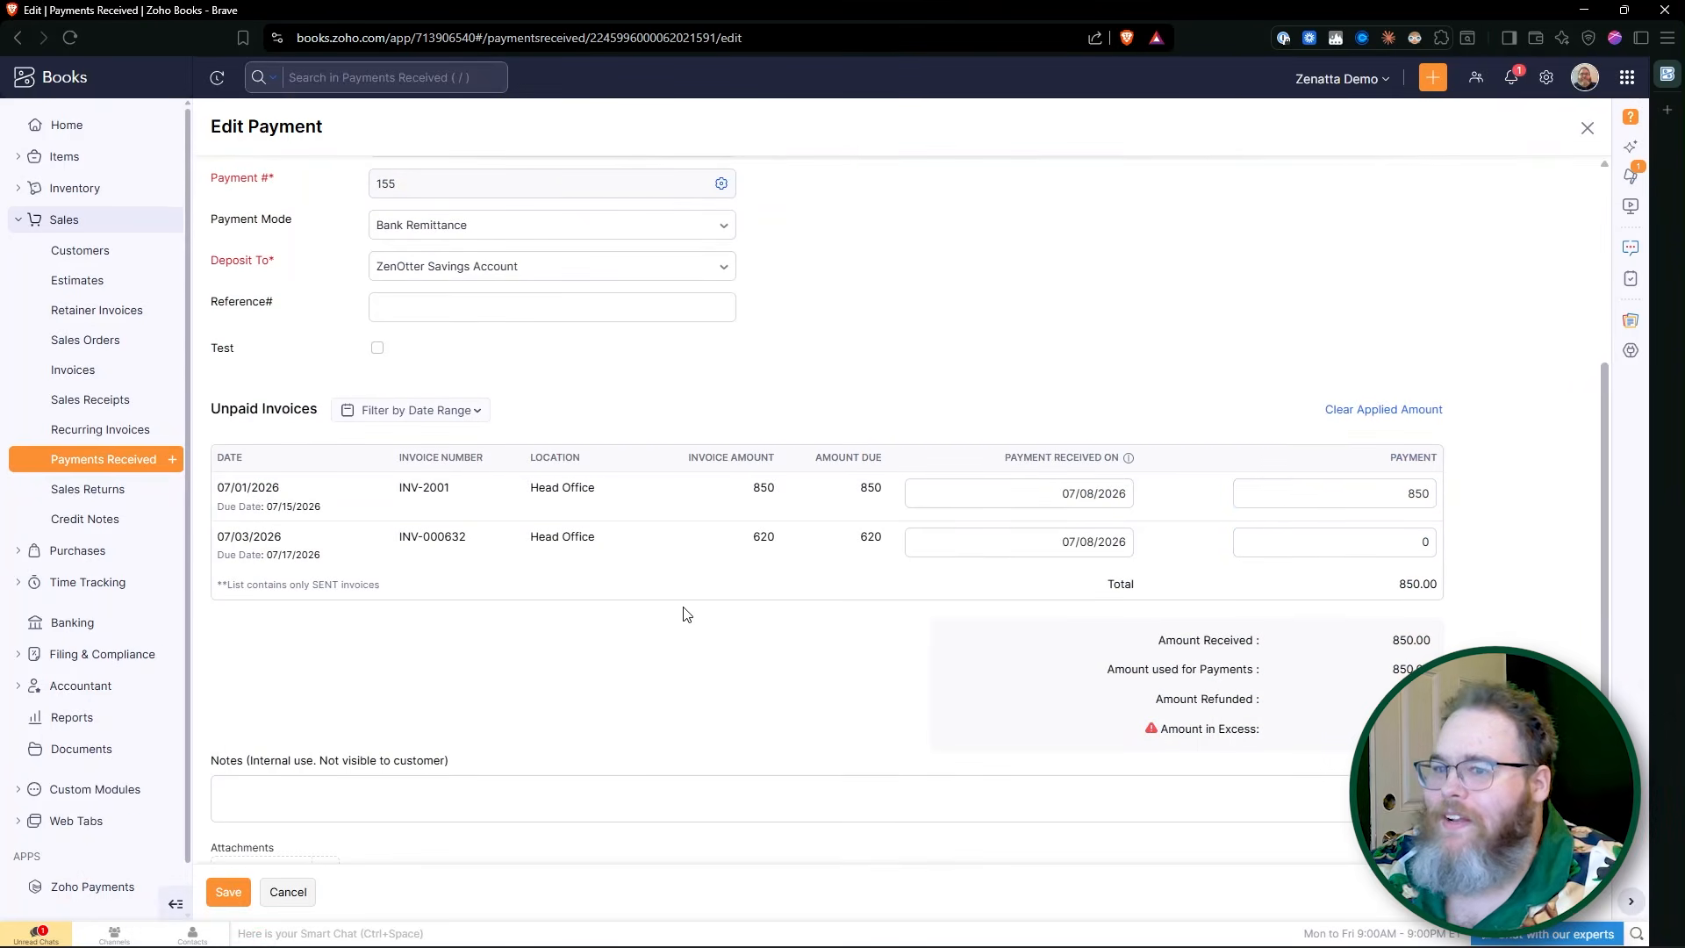
scroll(501, 609, down, 1)
click(227, 891)
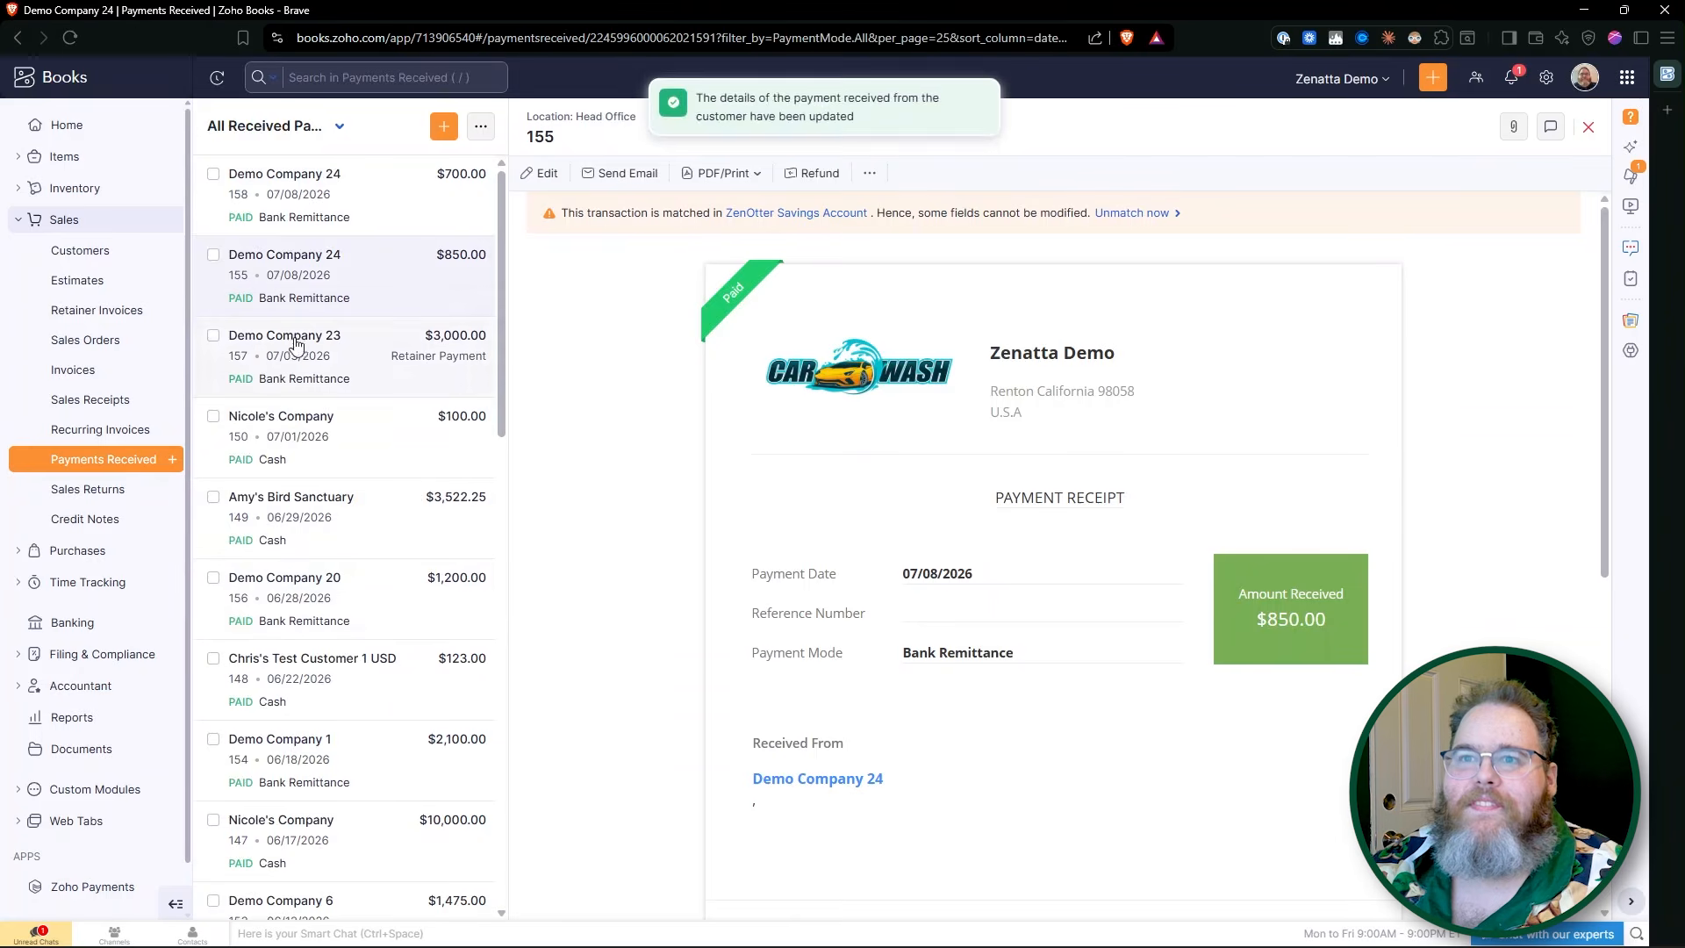
Step: Open Demo Company 24's invoice INV-2001 from the invoice list and show its received payments
click(73, 369)
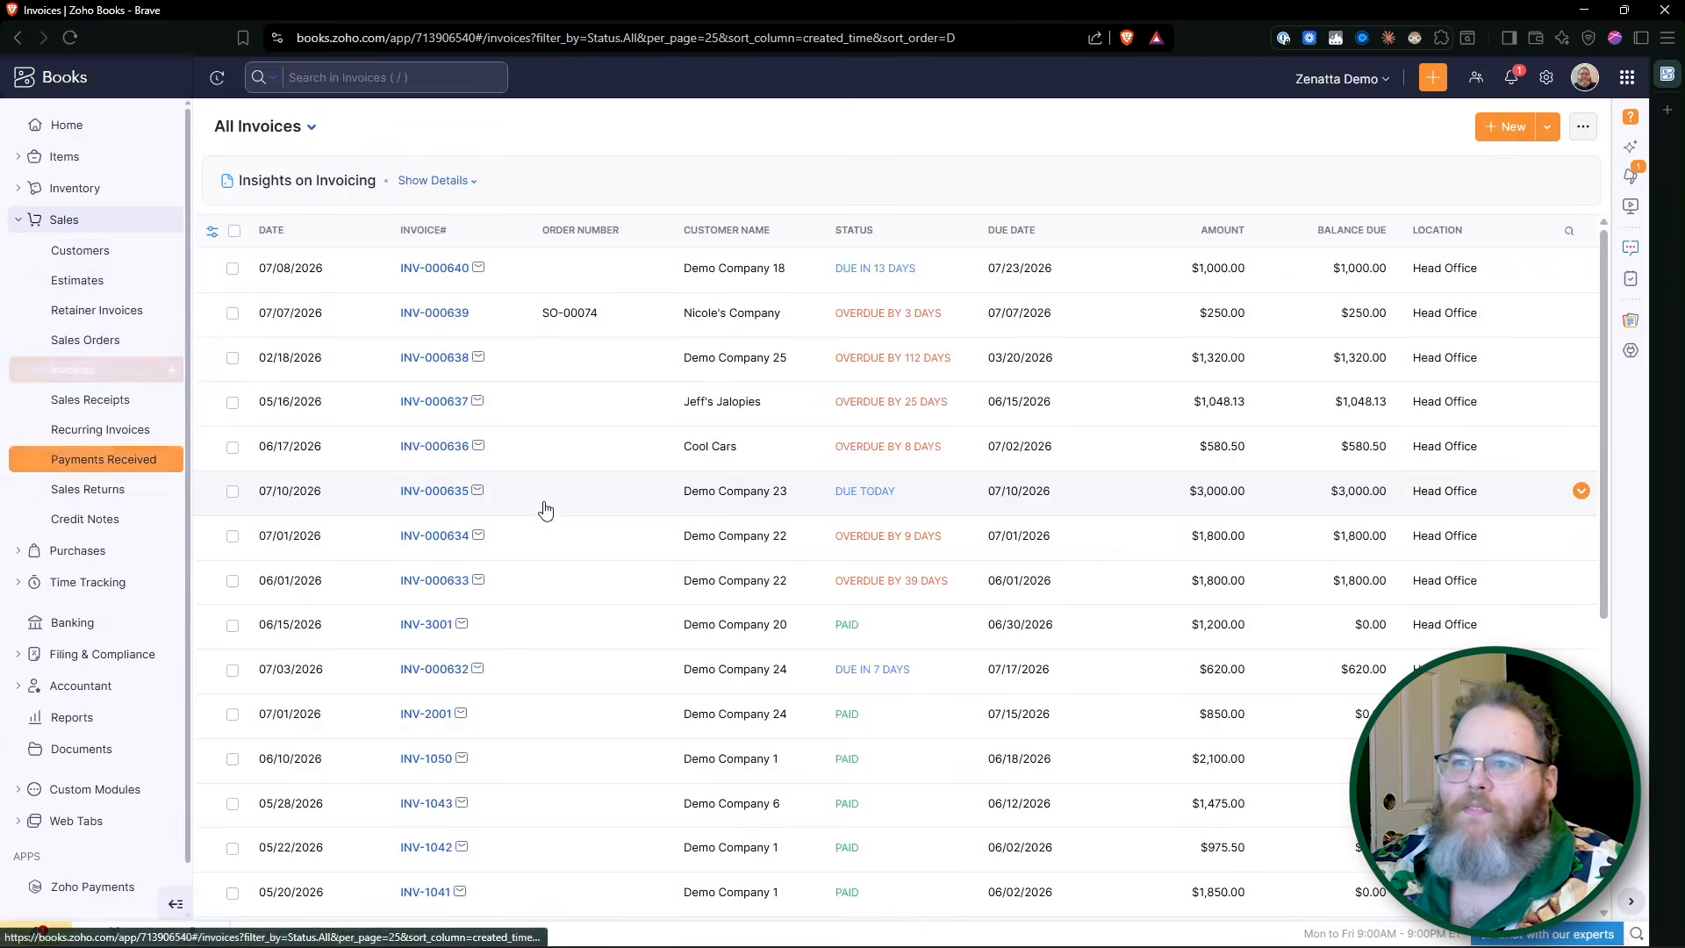
click(844, 660)
click(387, 488)
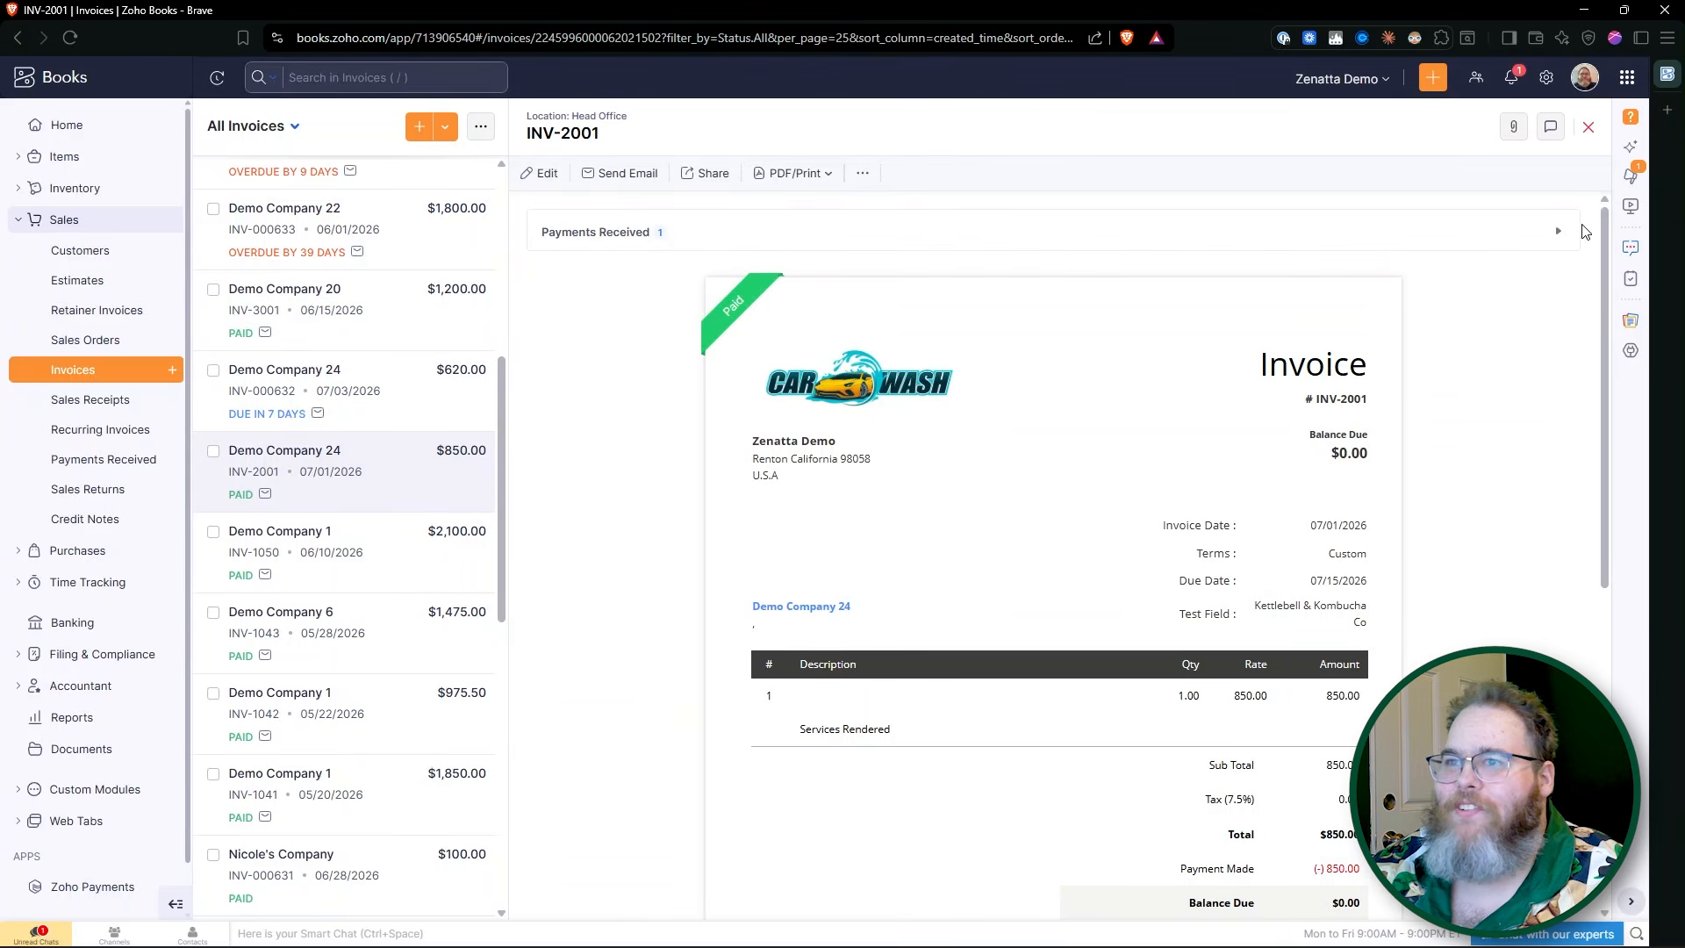
click(1560, 236)
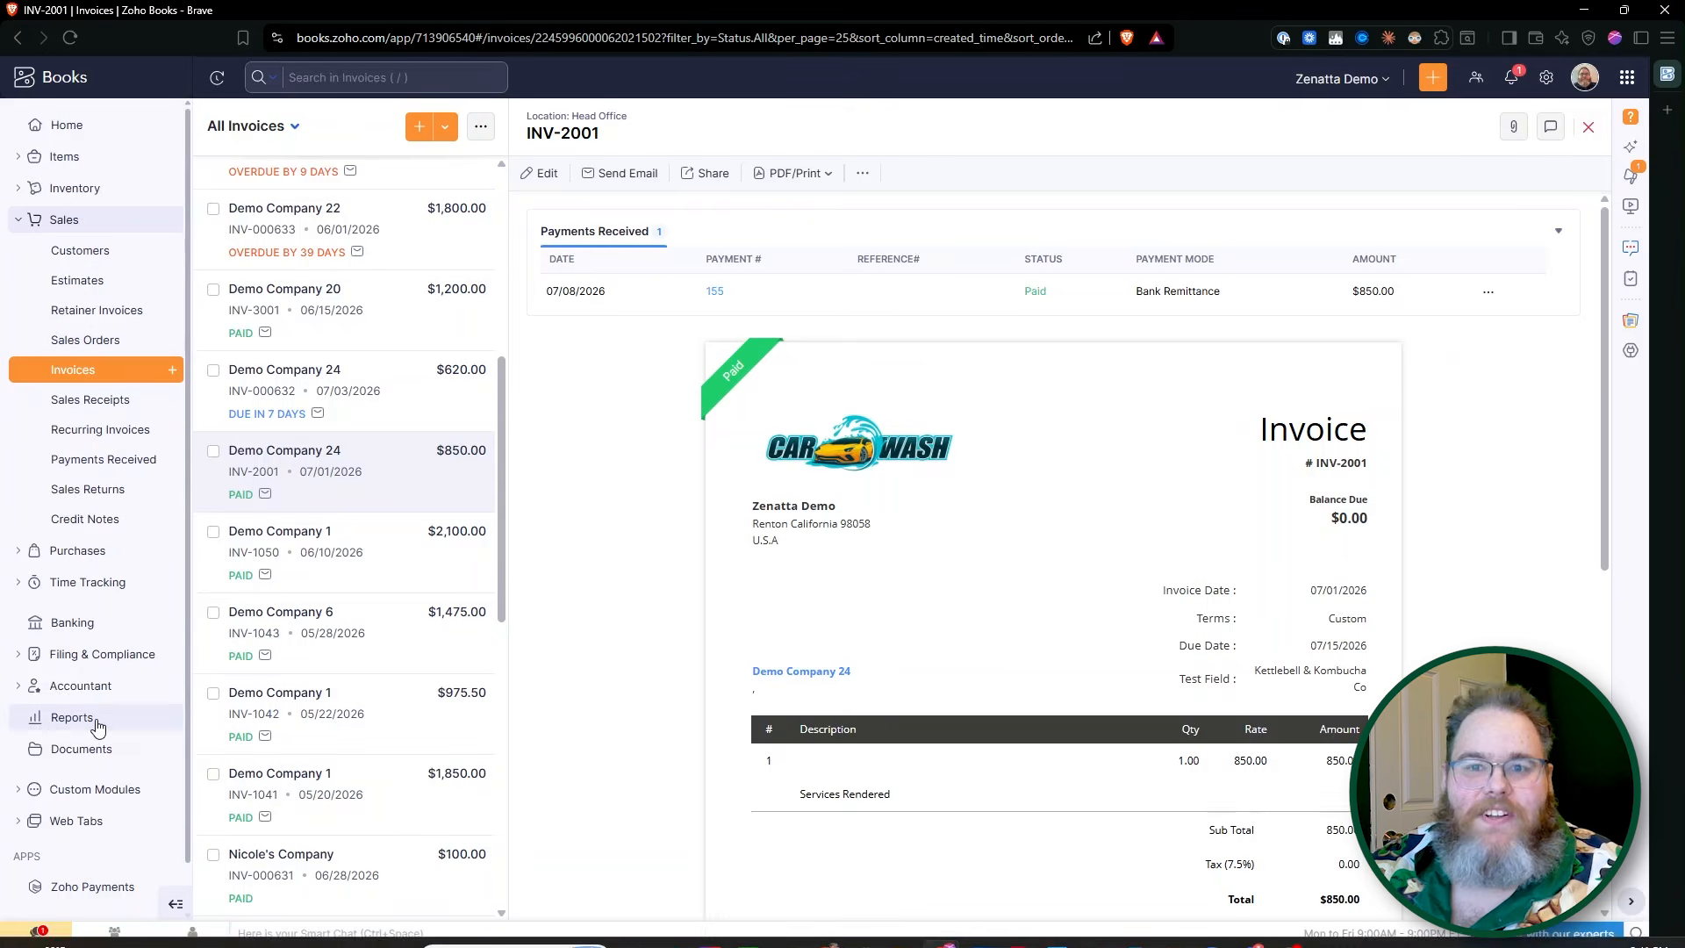
Step: Open the AR Aging Summary report from the Receivables category and view its aging interval settings without changing them
click(72, 717)
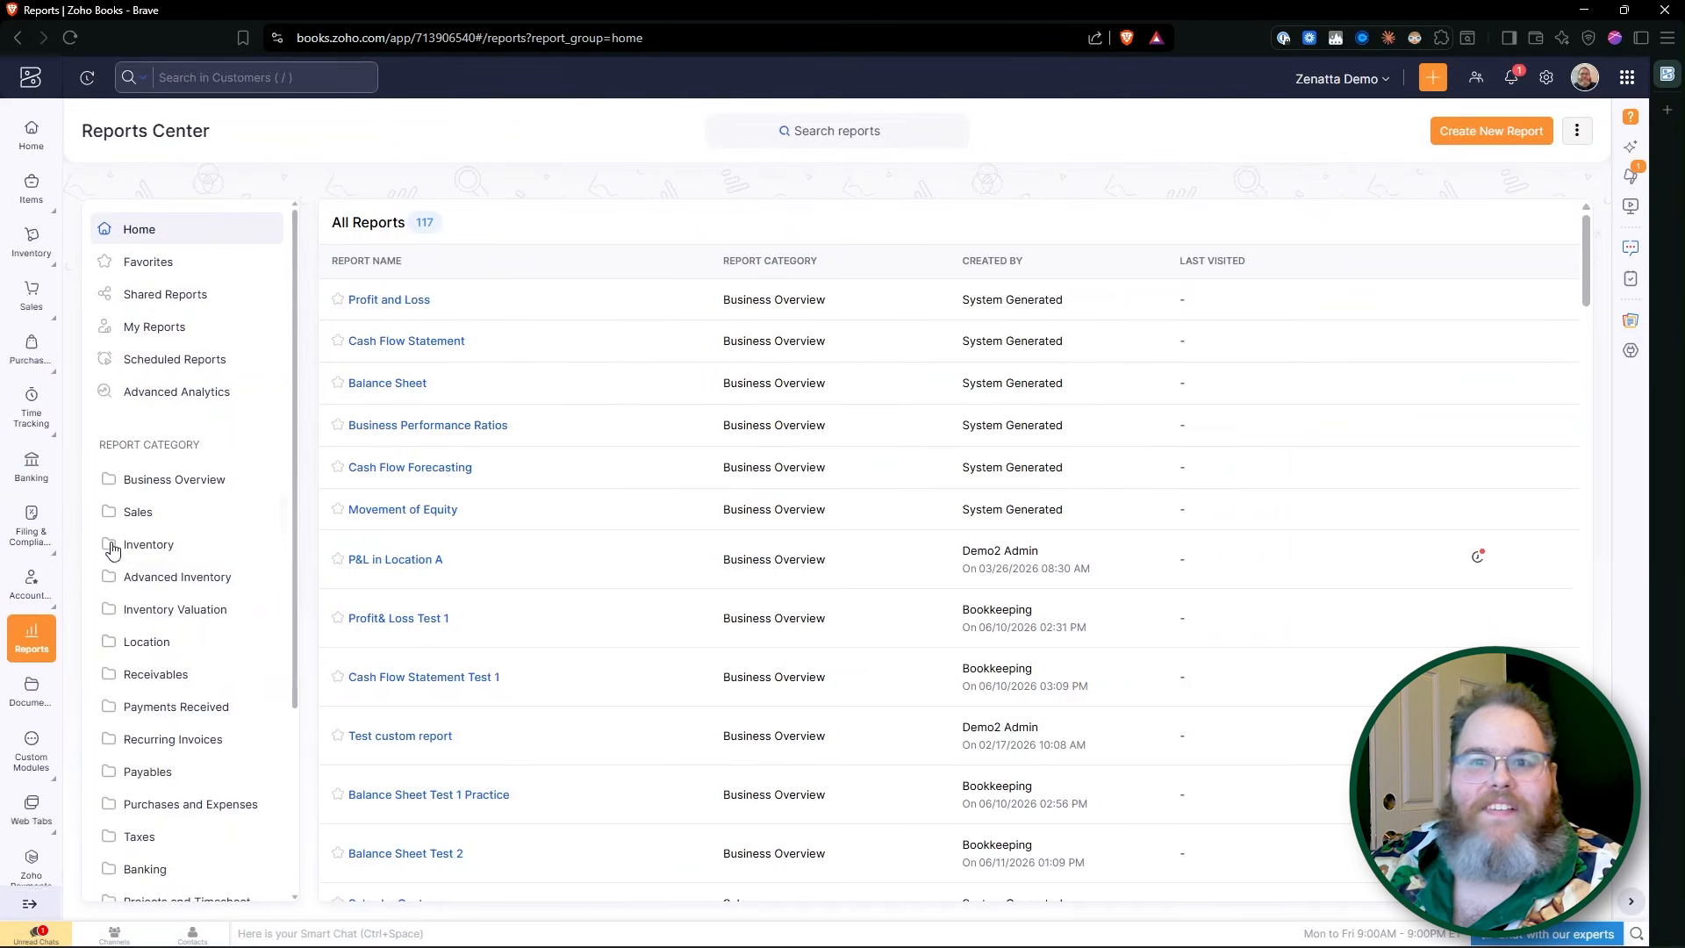
click(162, 674)
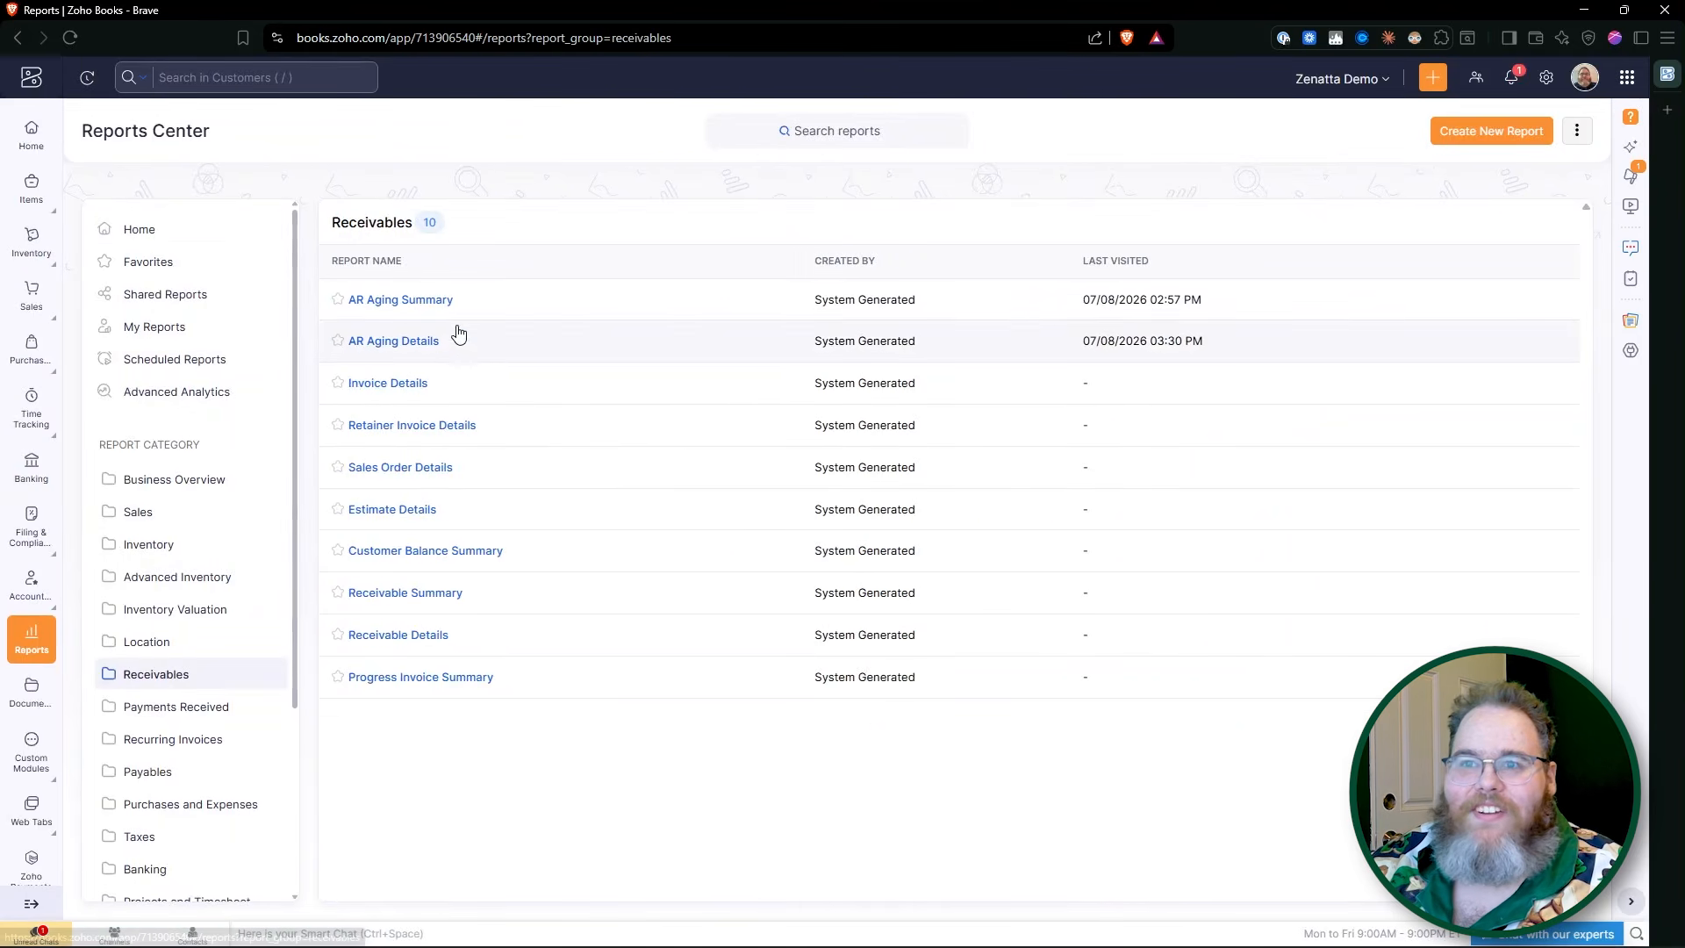
click(417, 303)
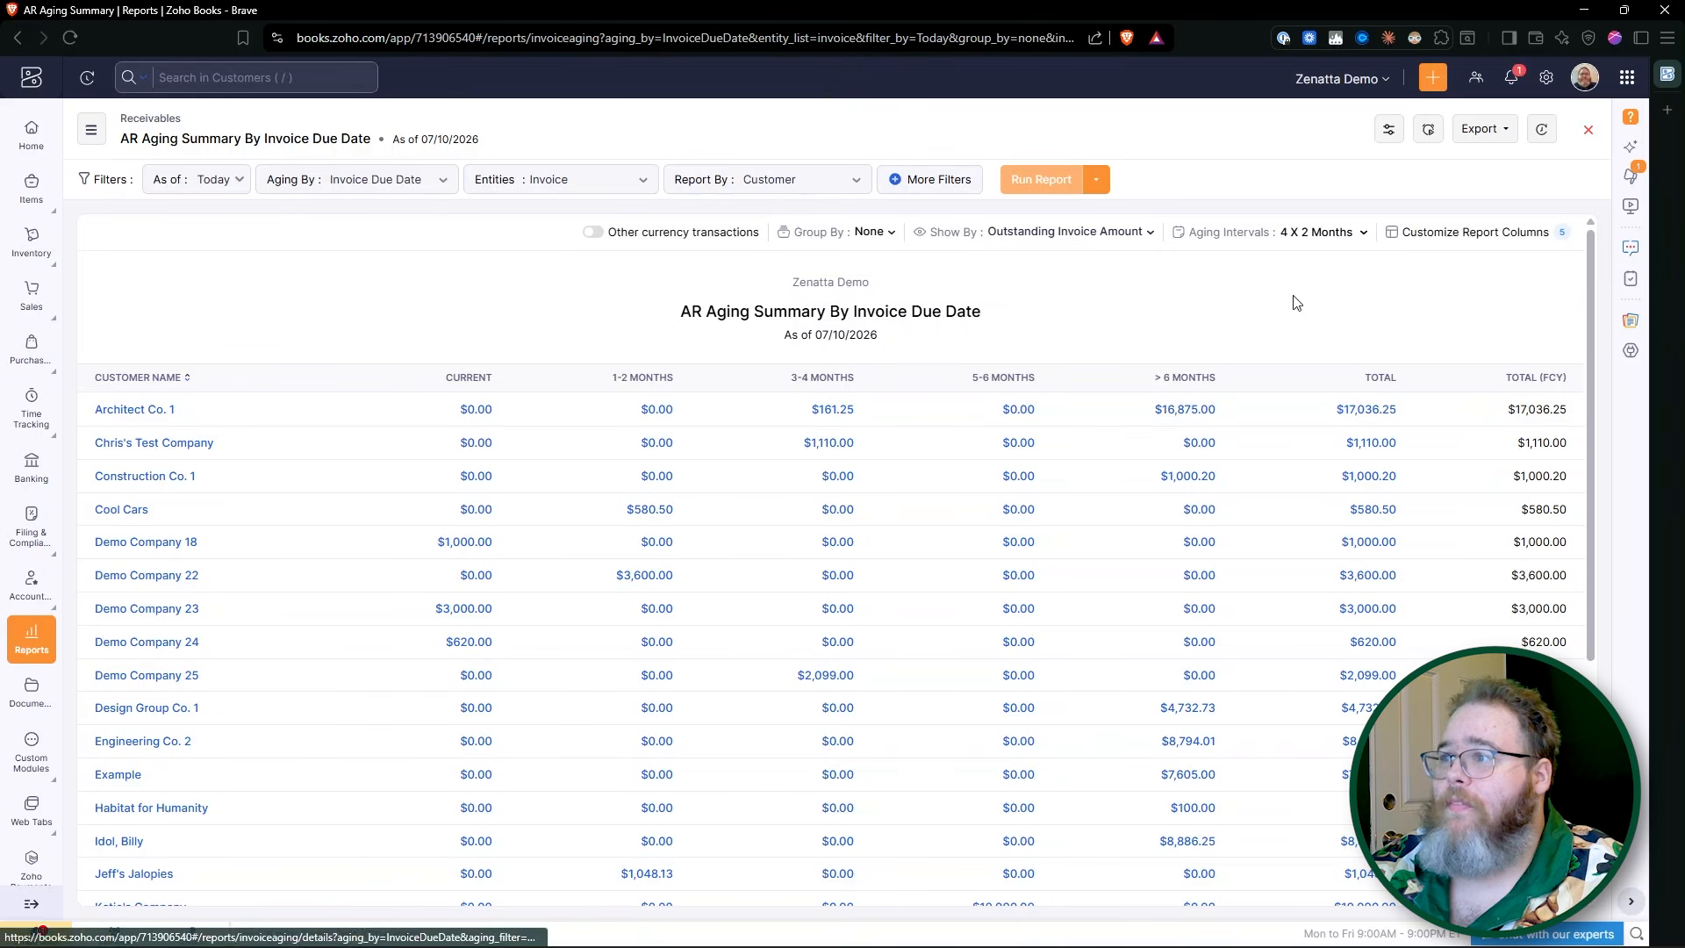
click(1364, 235)
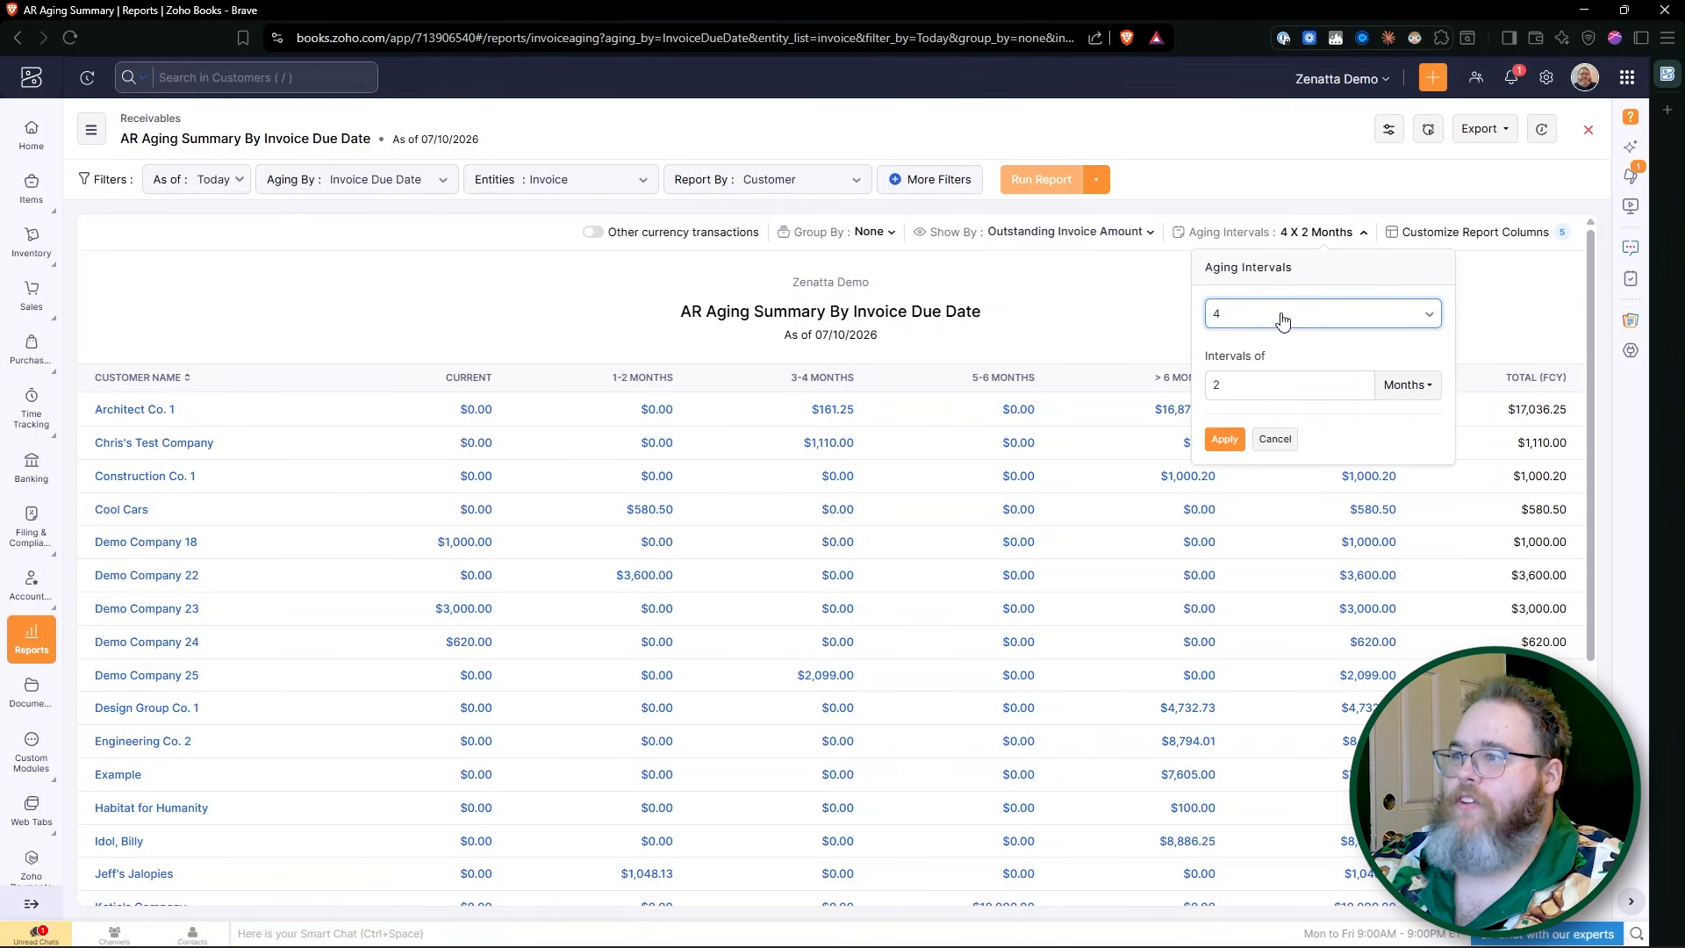
click(1259, 390)
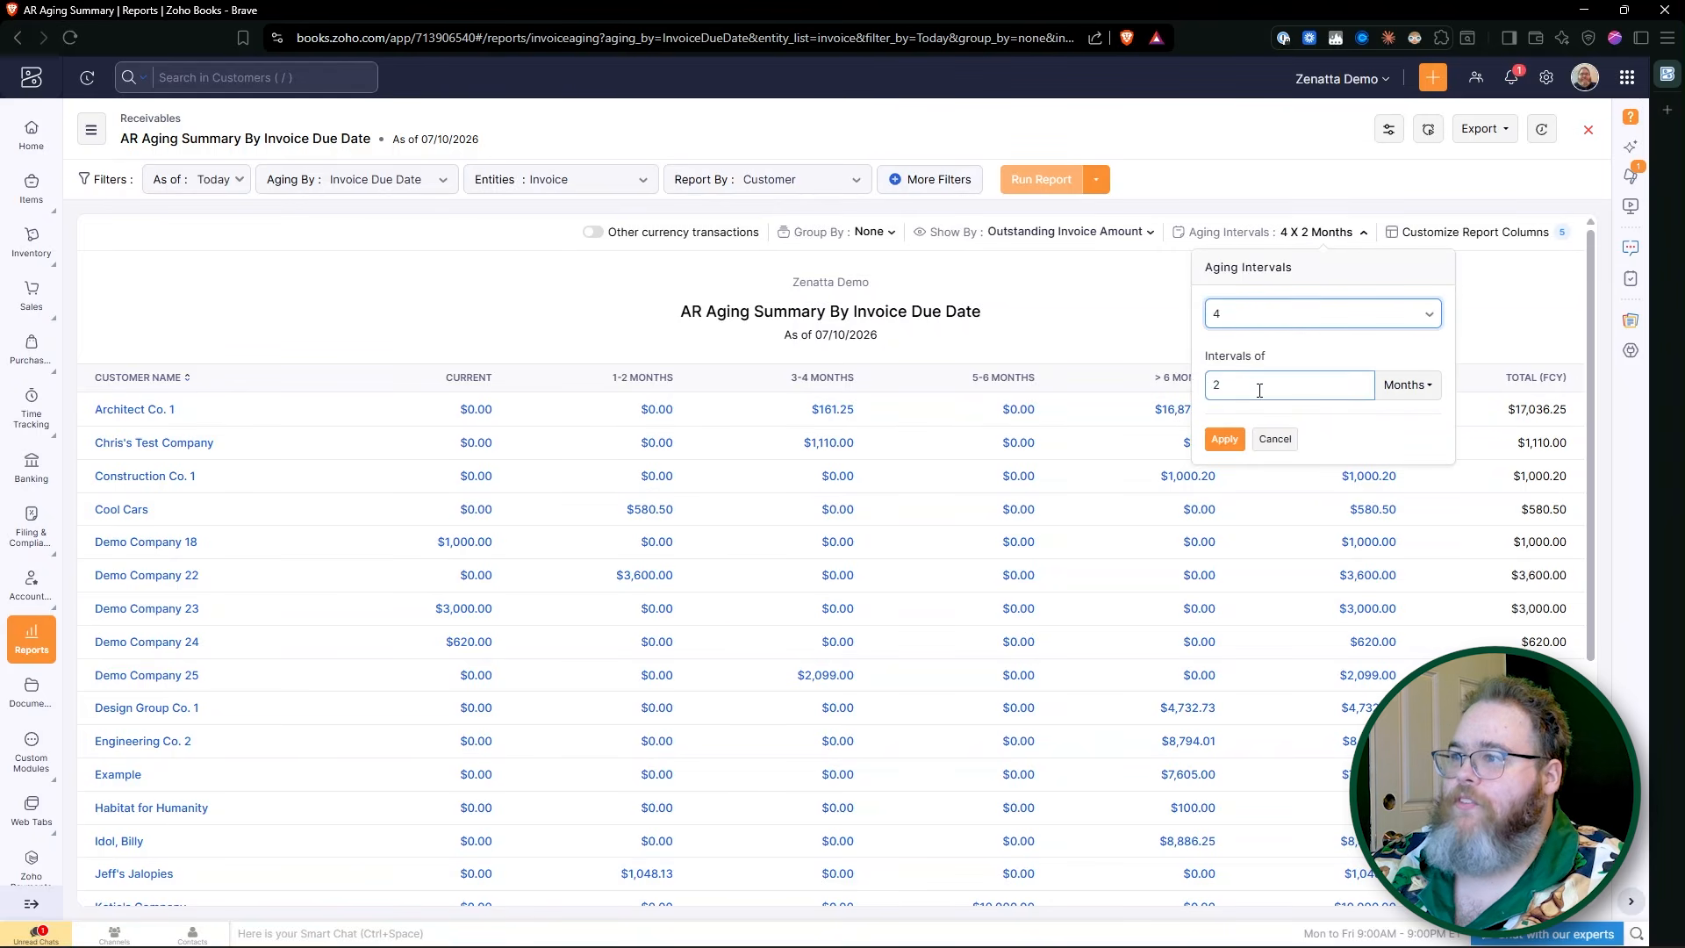
click(1287, 448)
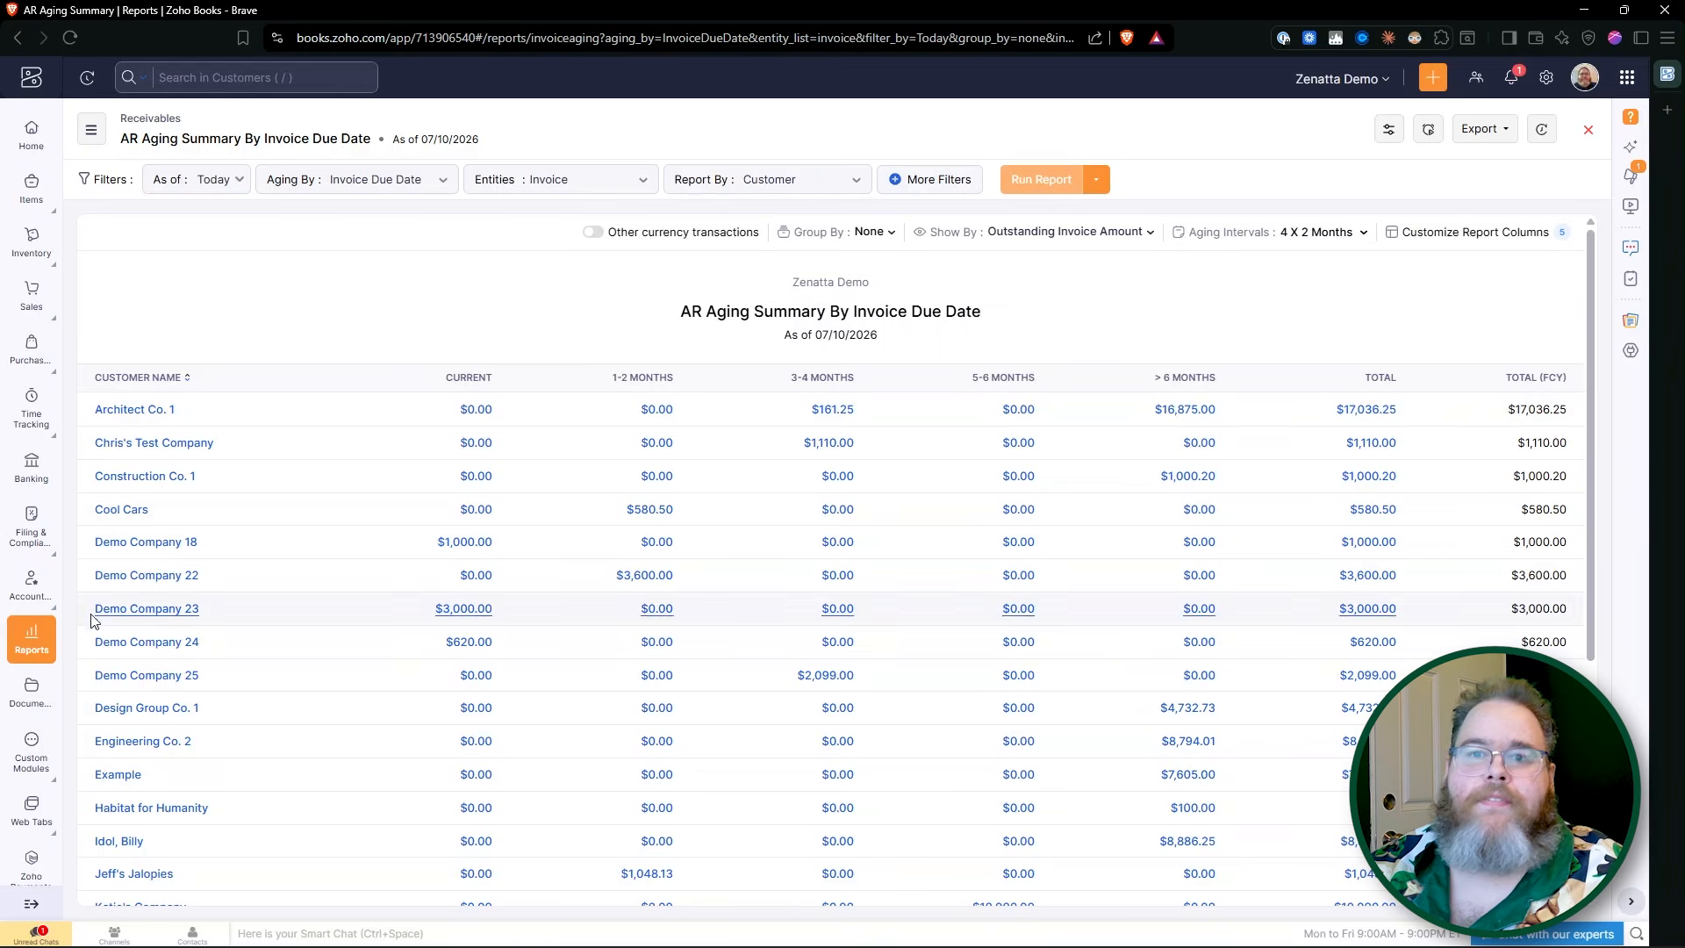
Step: Open the AR Aging Details report and look through the overdue invoices
click(32, 636)
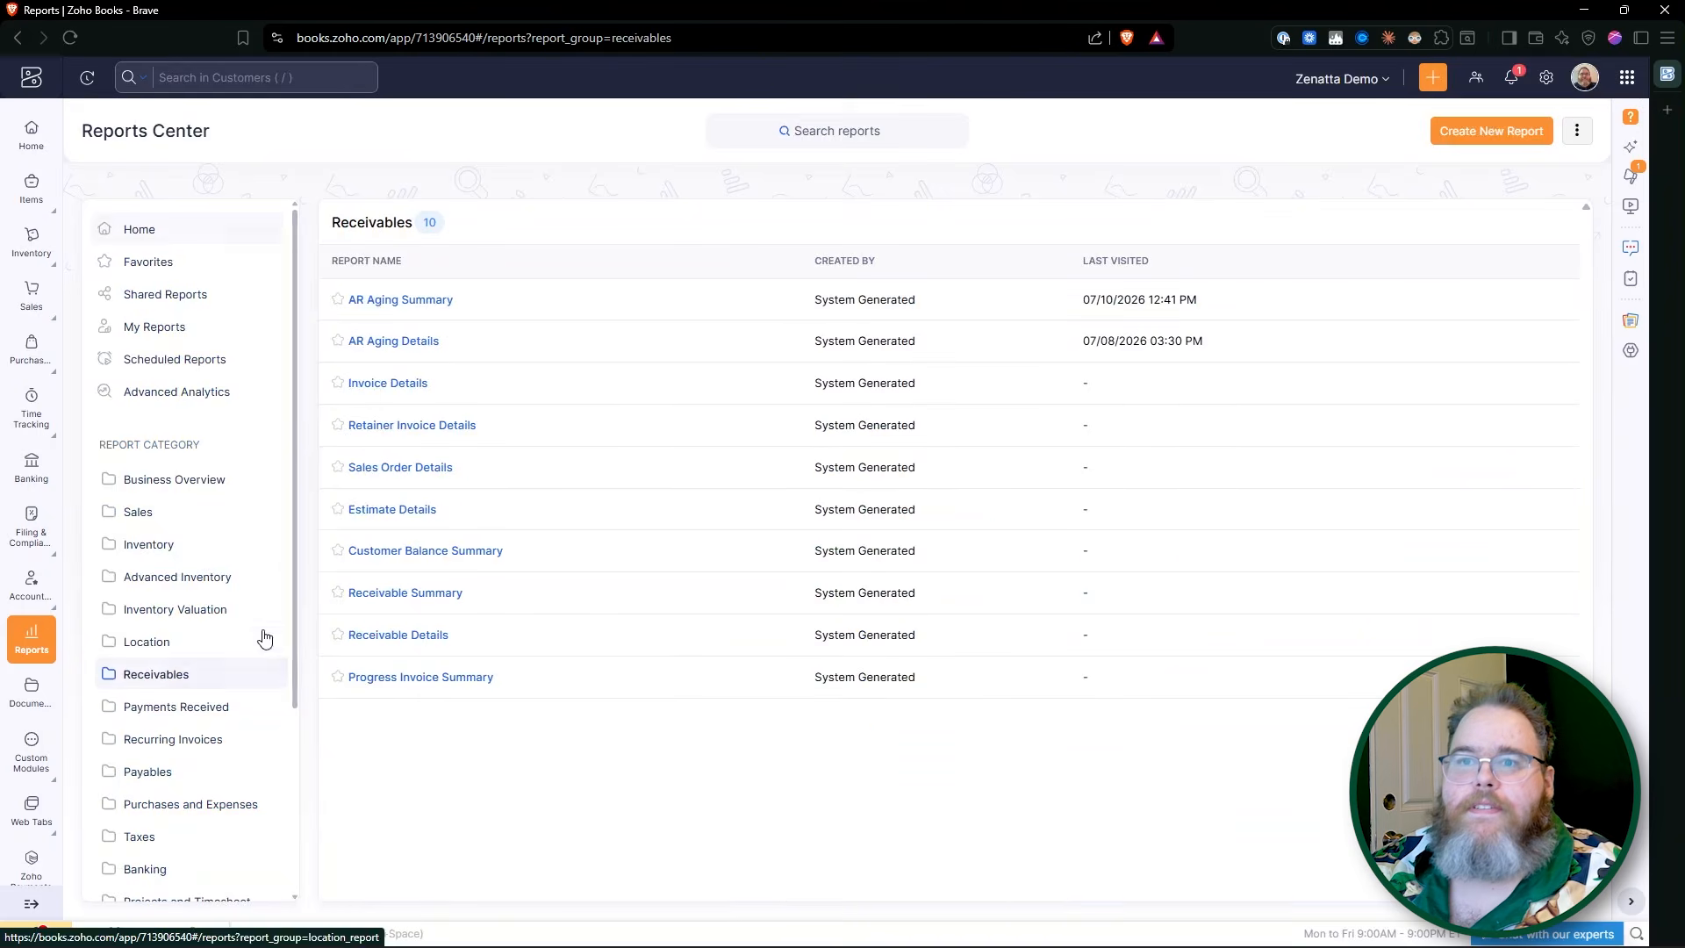
click(433, 340)
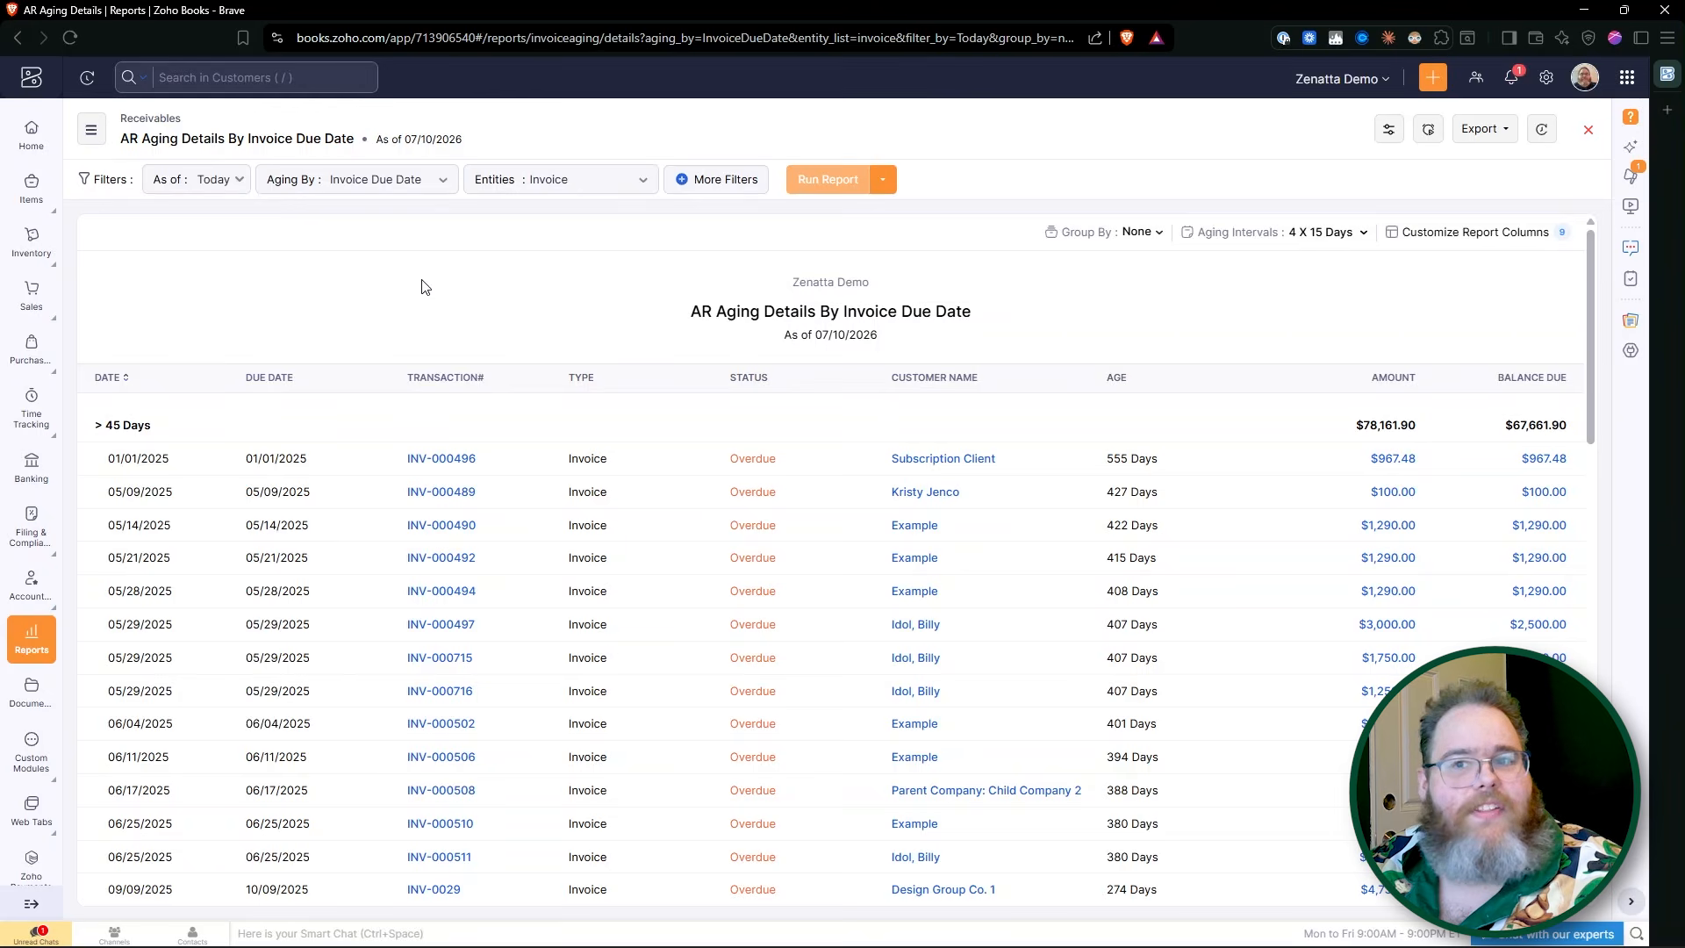
scroll(421, 286, down, 3)
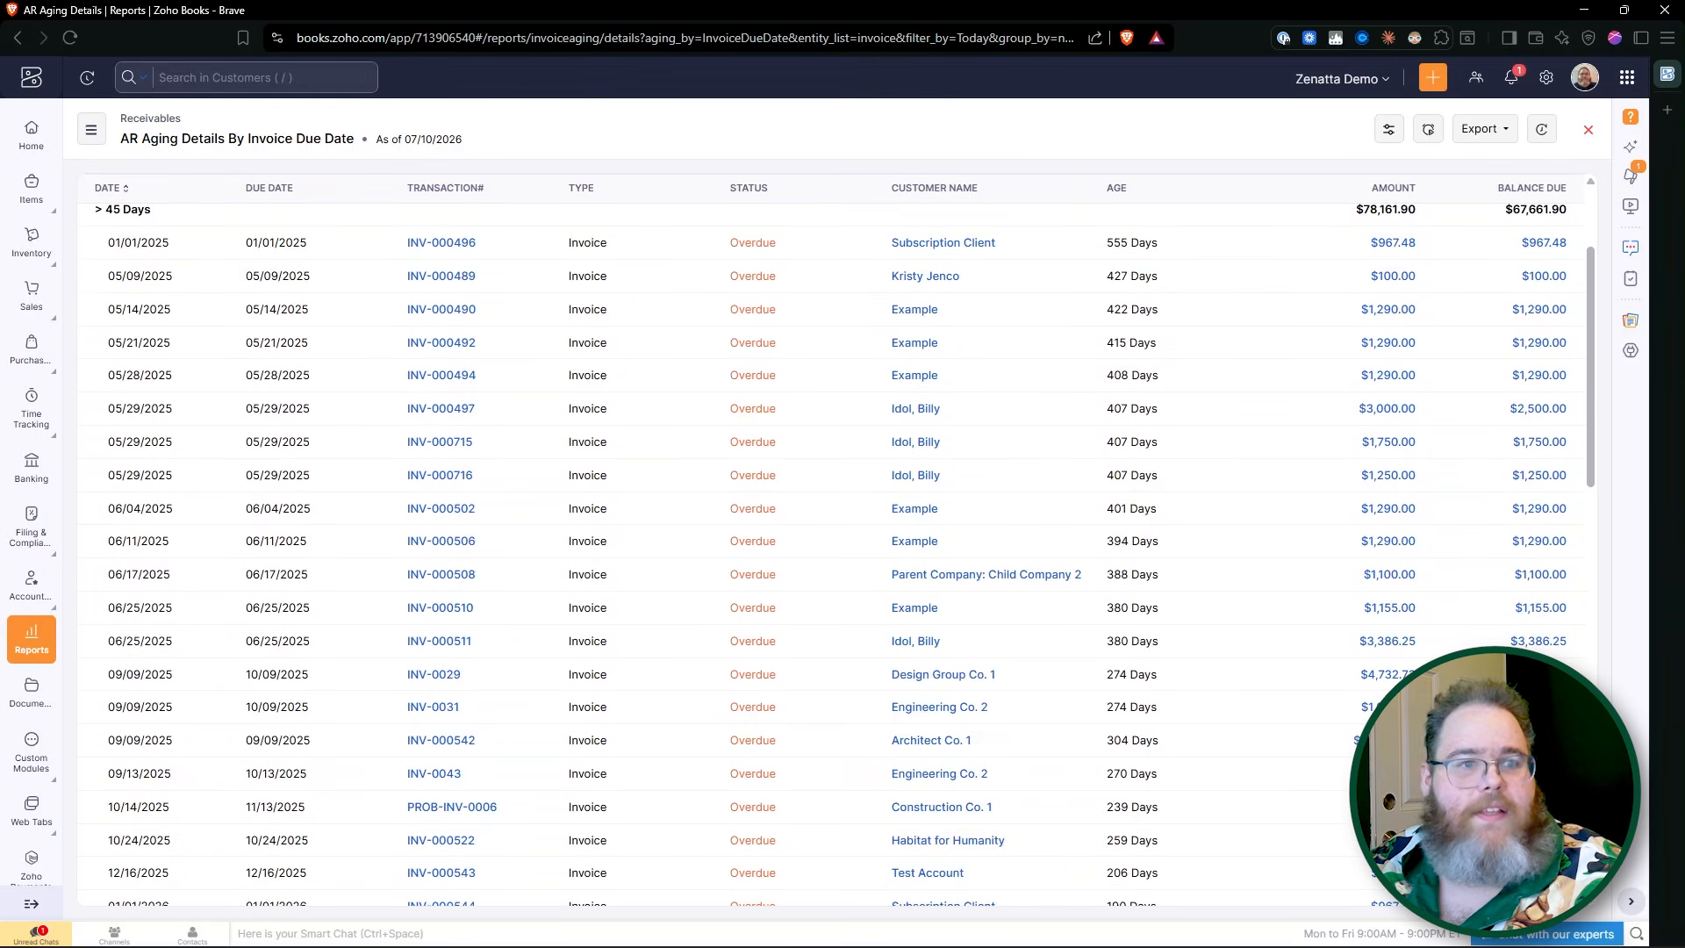